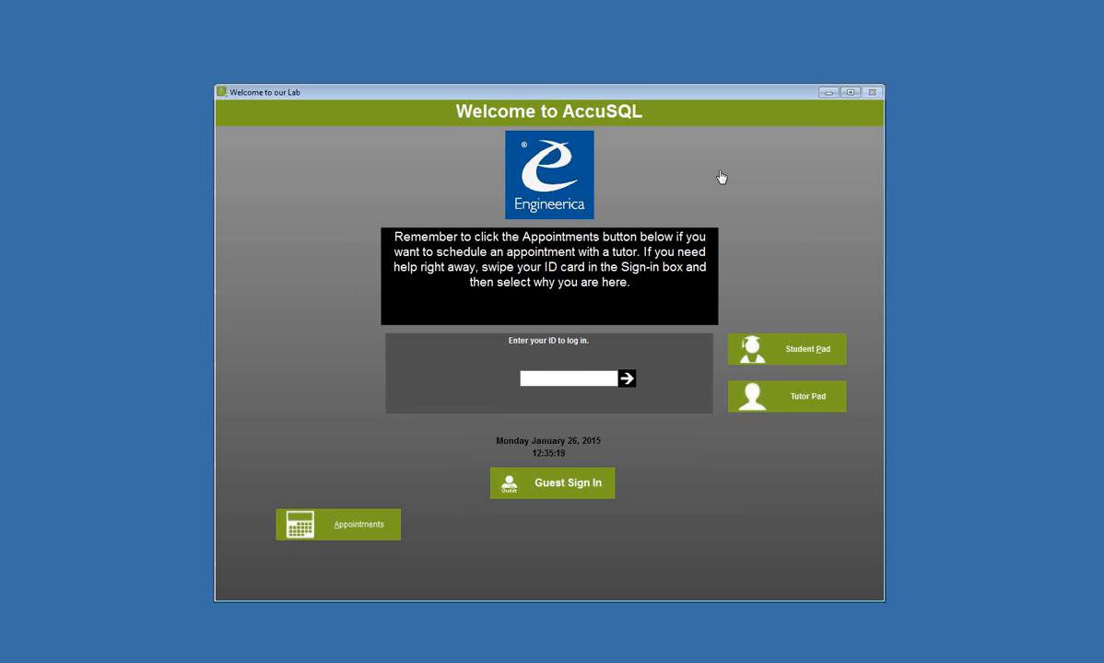
Step: Log in to system administration with the administrator's ID and password
text(11111111)
key(Return)
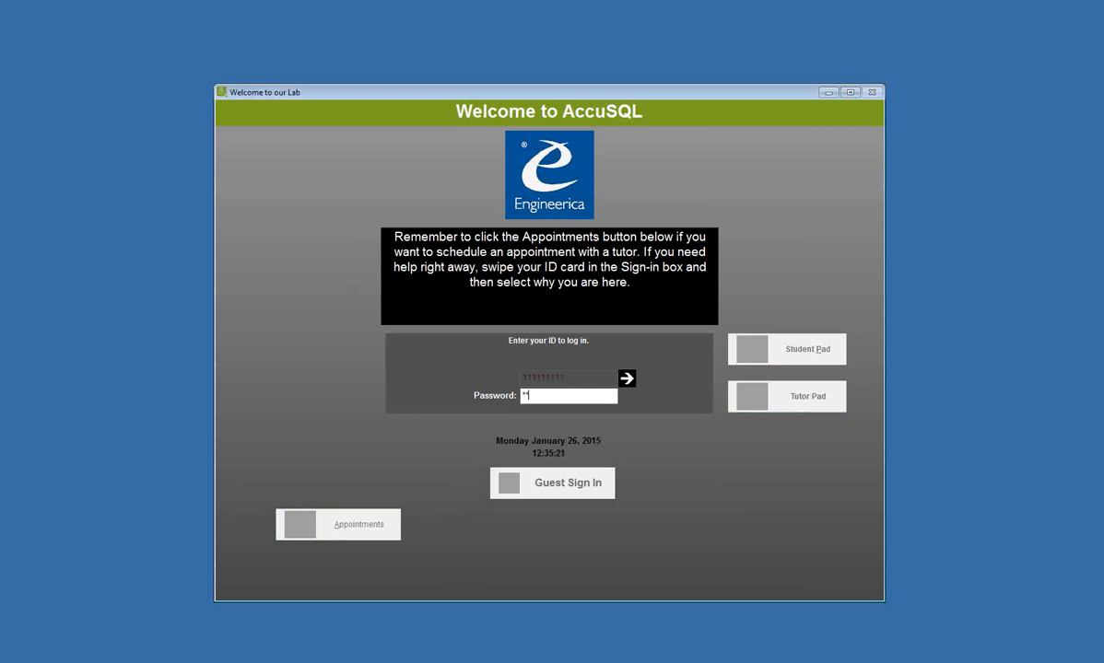
key(Return)
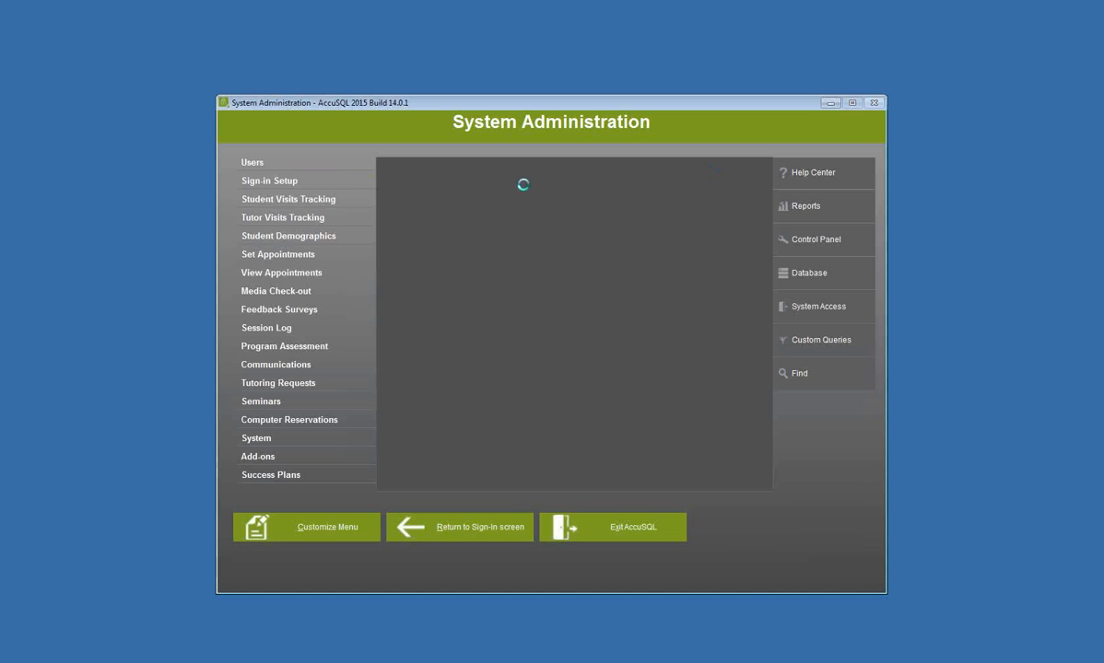
Step: In the Sign-in Setup's Activity Screen Options, enable "Do not show the Activity selection screen during sign-in" and save the change
click(313, 181)
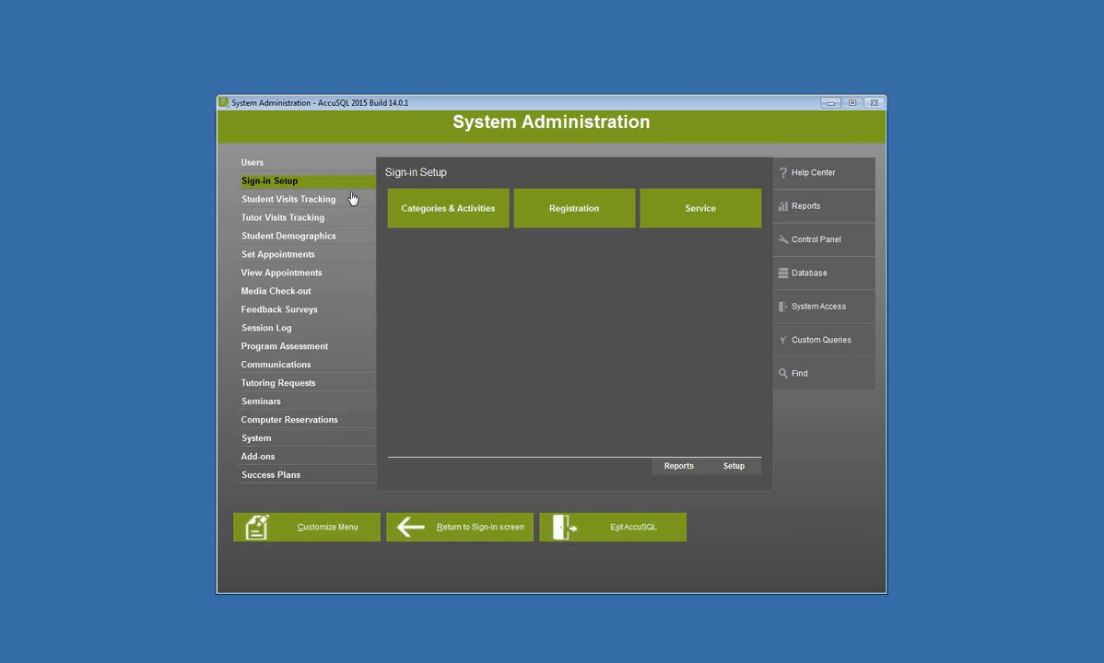
click(737, 467)
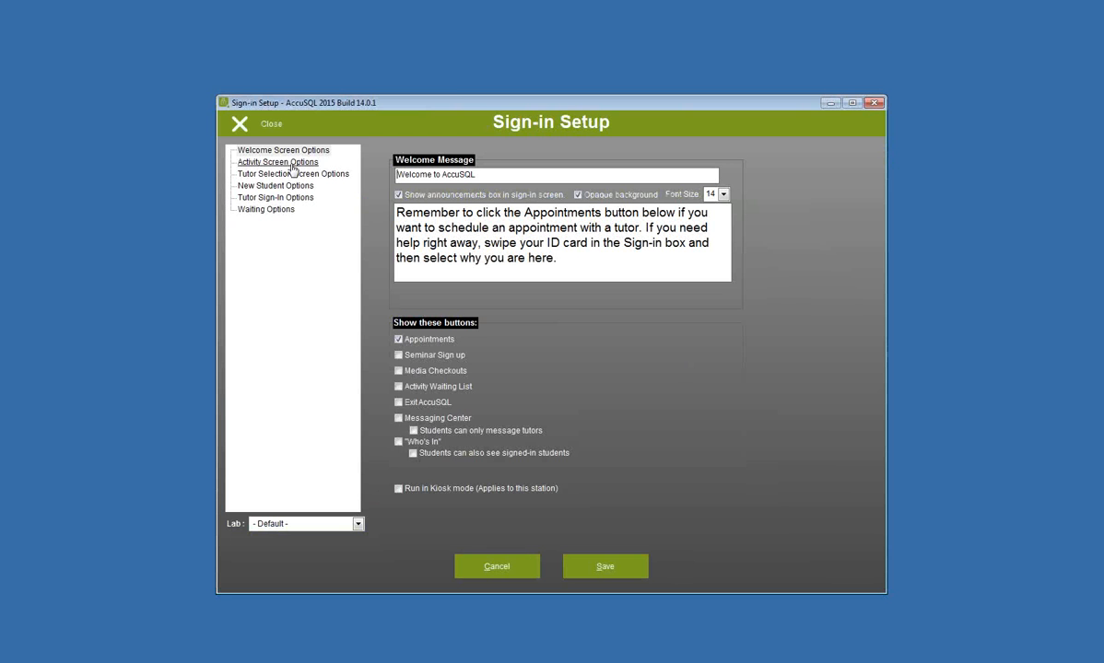
click(291, 163)
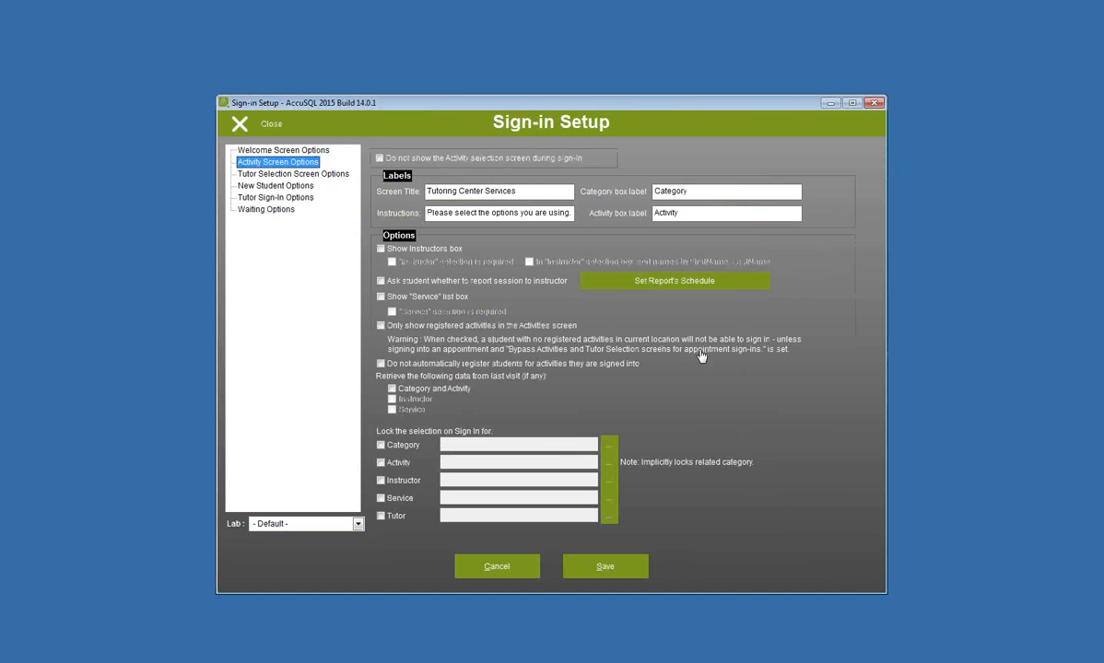
click(380, 158)
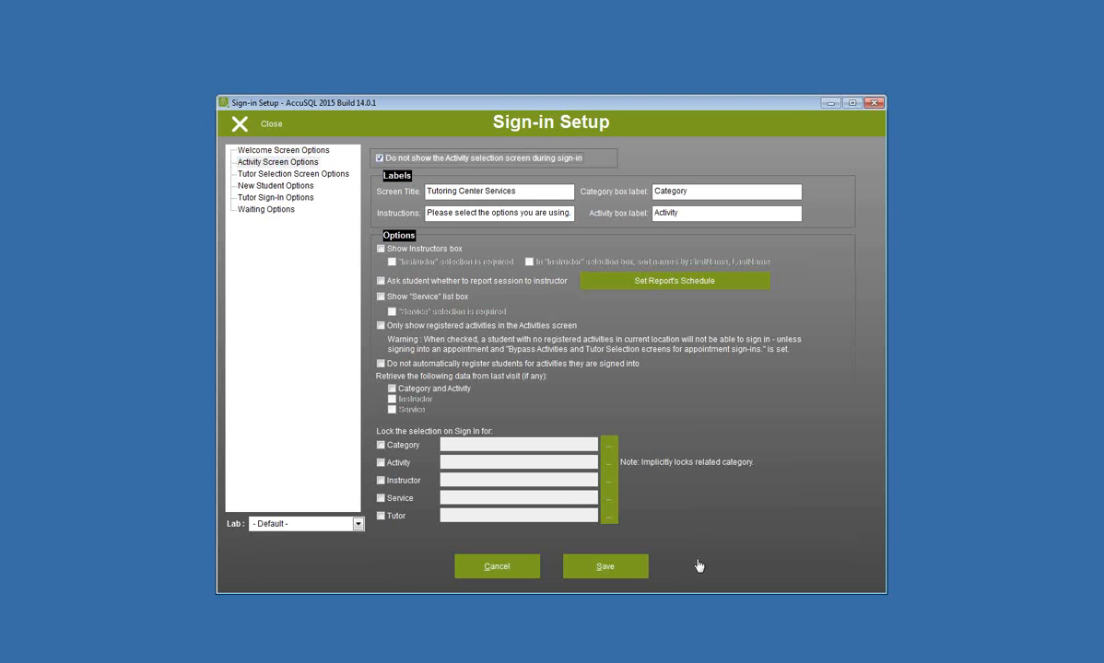
click(623, 569)
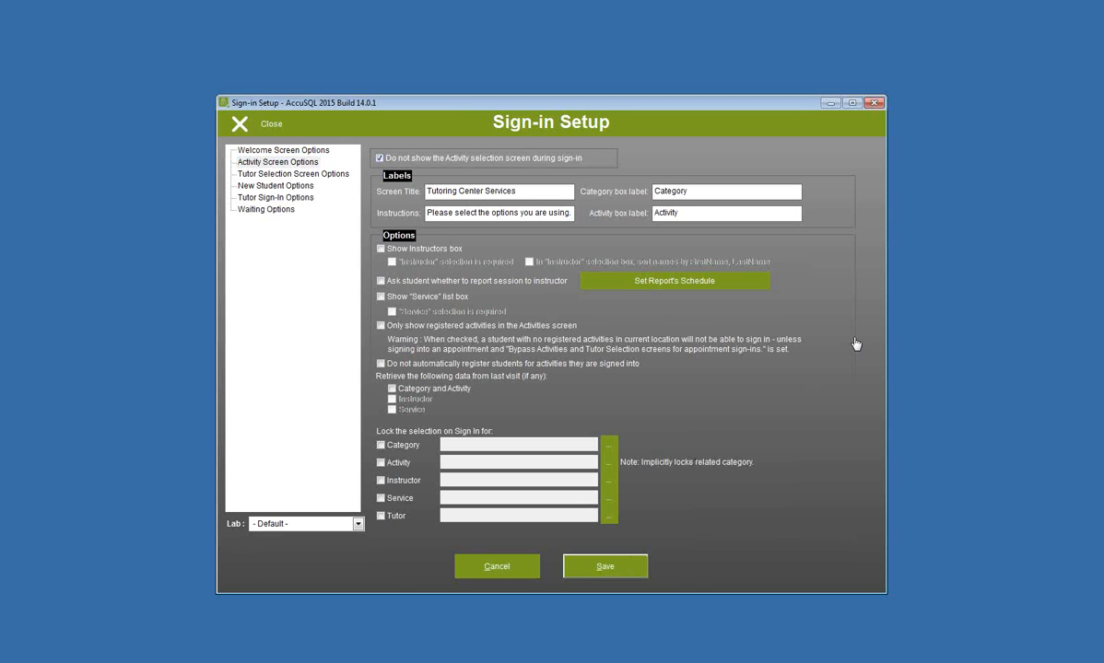
click(245, 124)
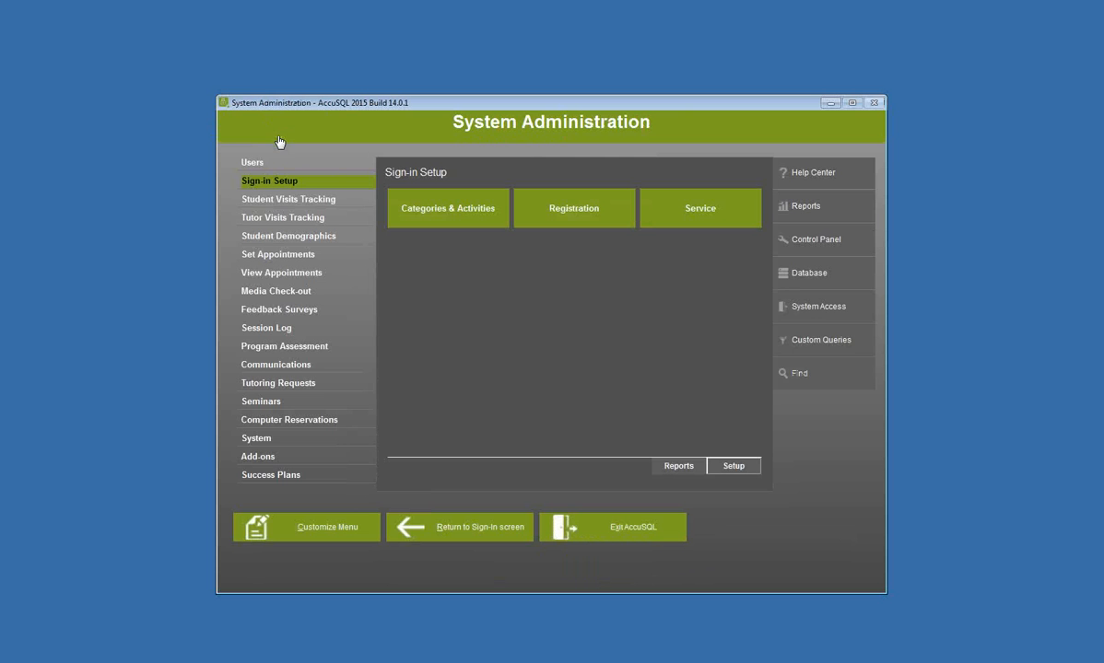
Step: Return to the sign-in screen and sign in two students using their ID numbers
click(480, 529)
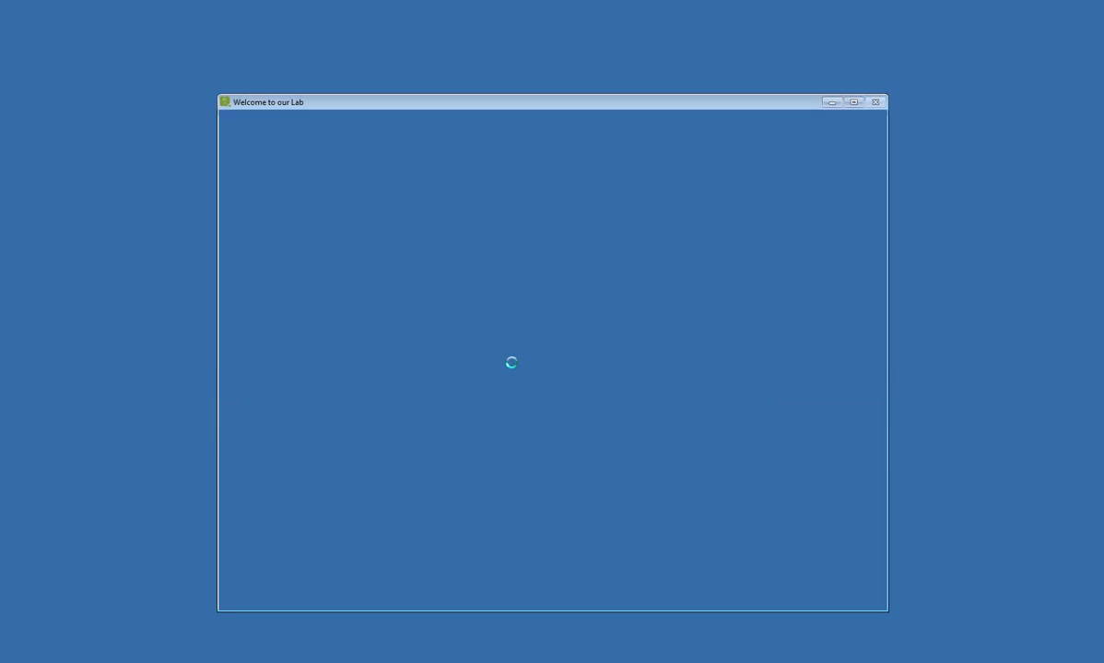
text(7)
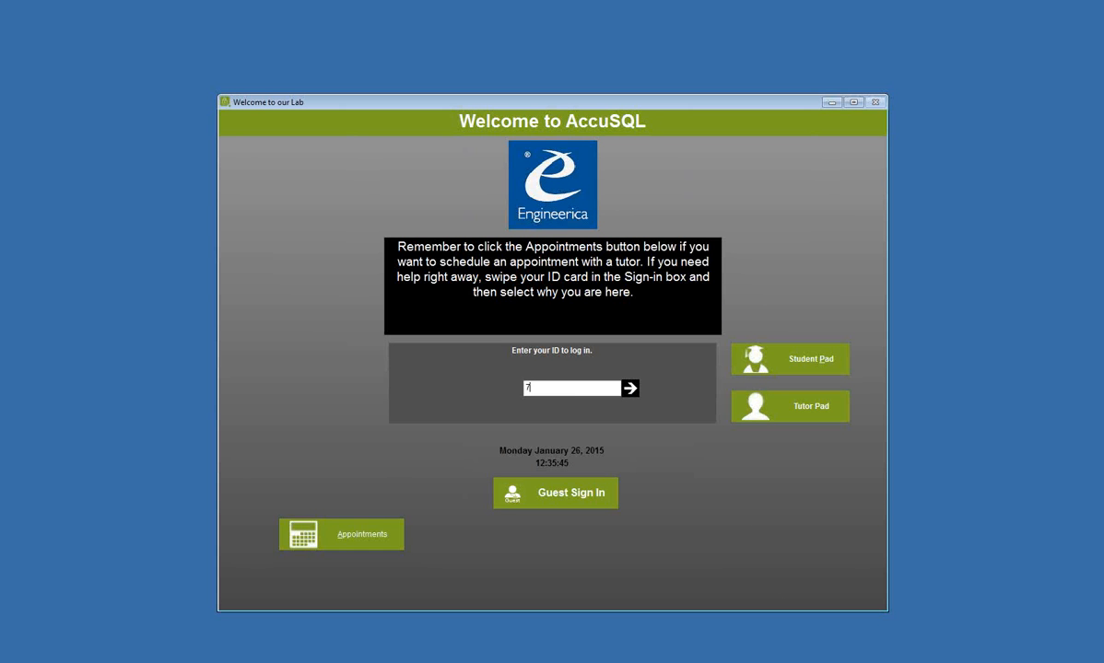
text(77777777)
key(Return)
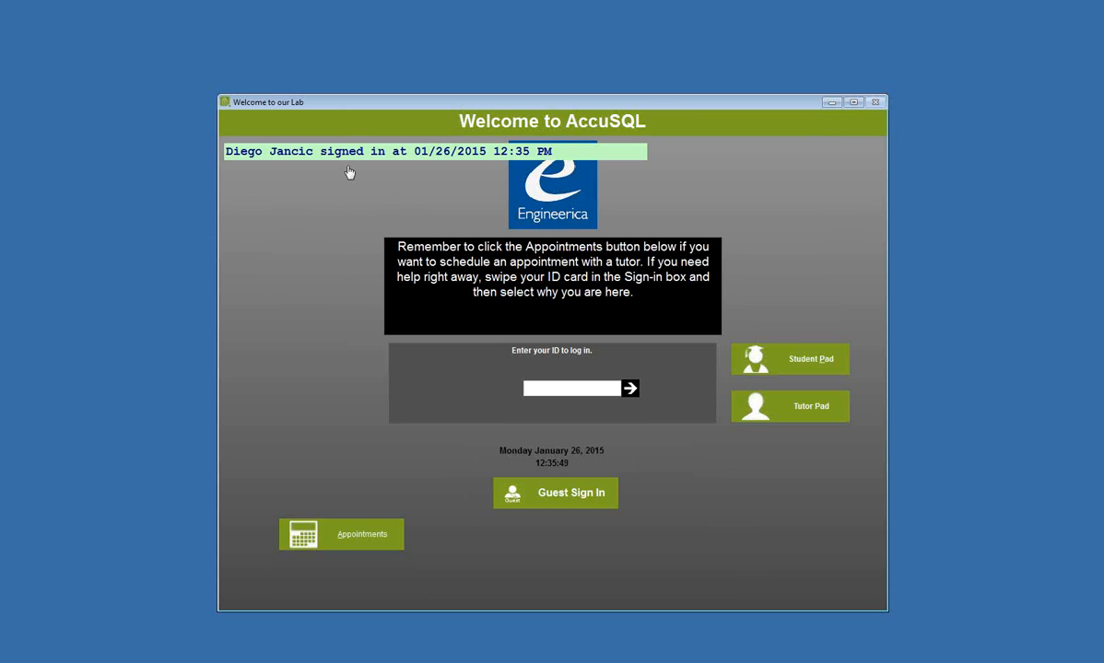
text(888888888)
key(Return)
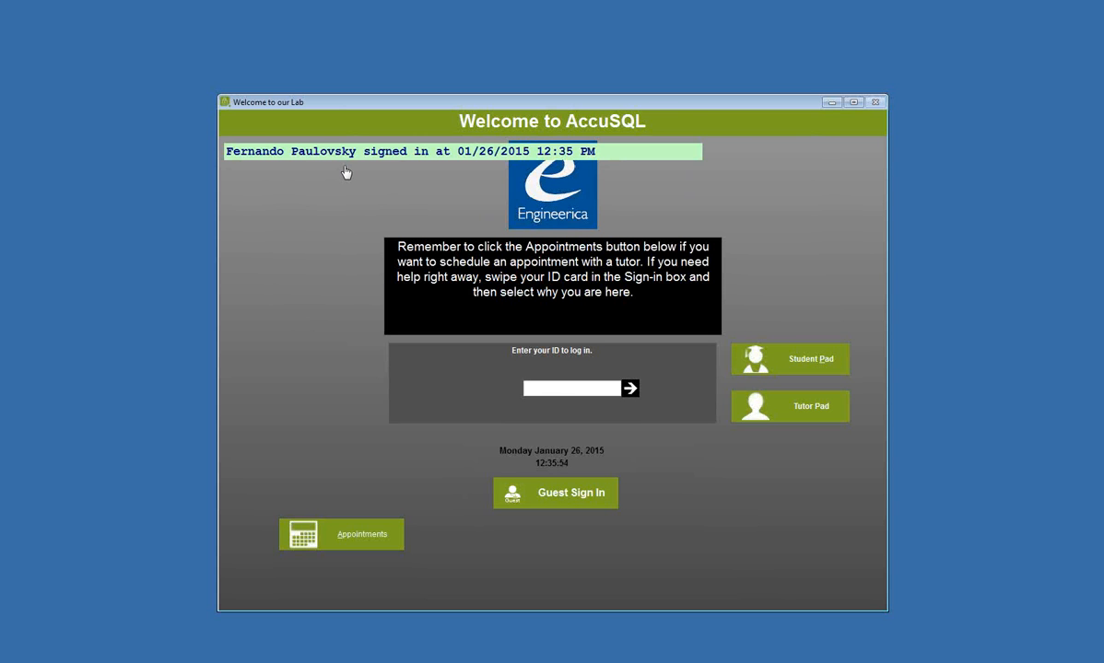
Step: Sign out the first student by ID and submit the tutoring survey with Yes, Less than 10 minutes, Yes and the comment "thx"
text(888888888)
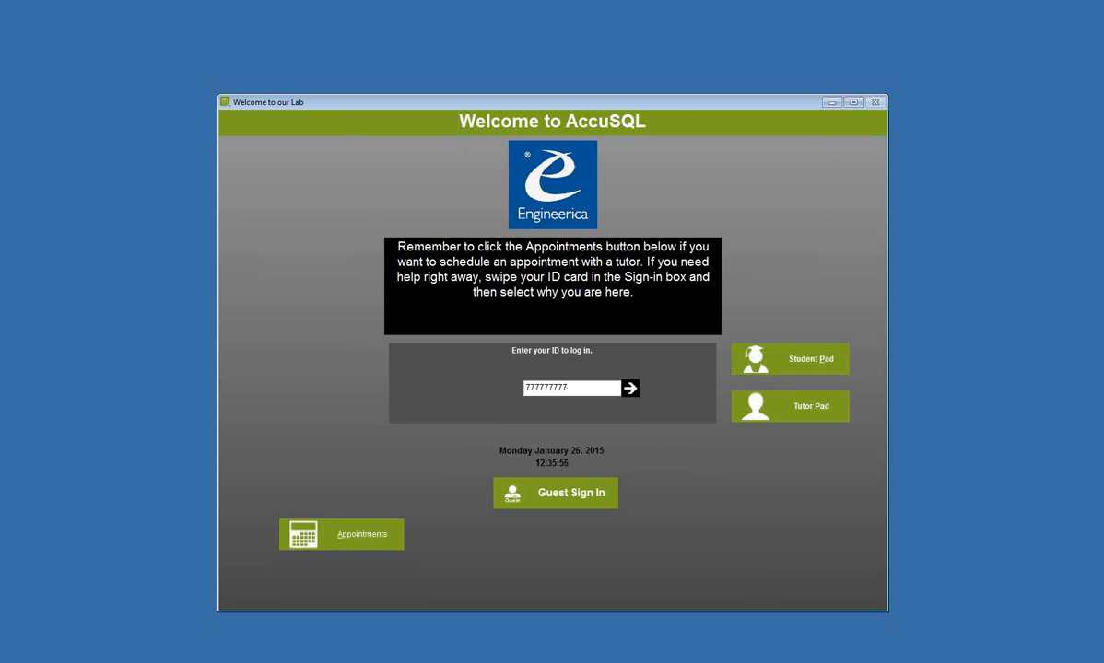
key(Return)
click(307, 276)
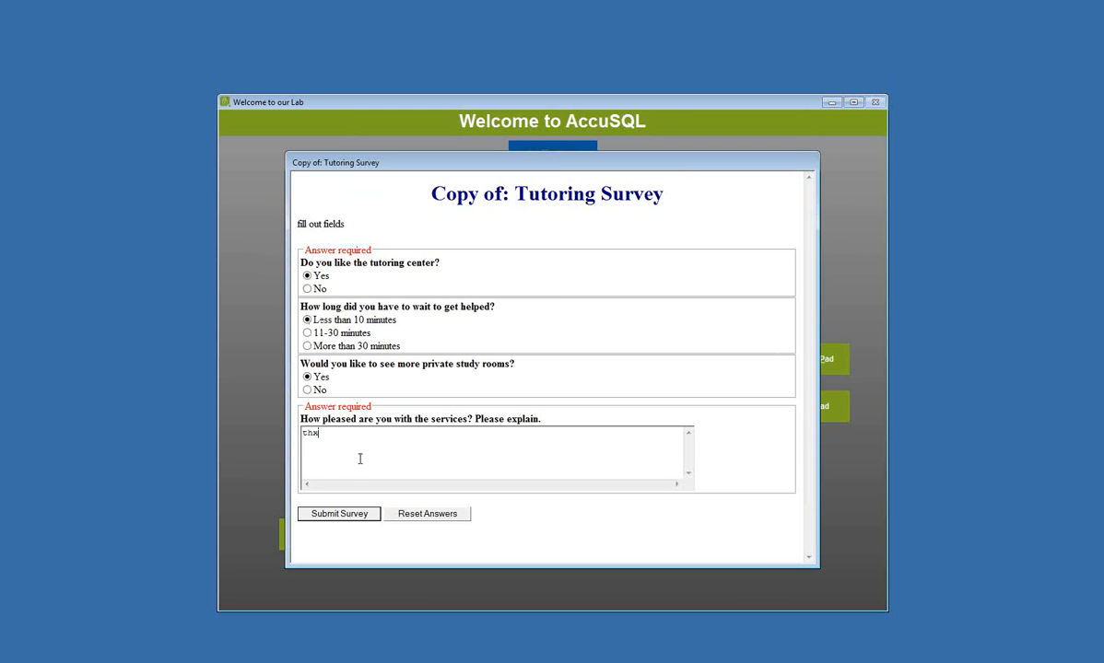
click(330, 513)
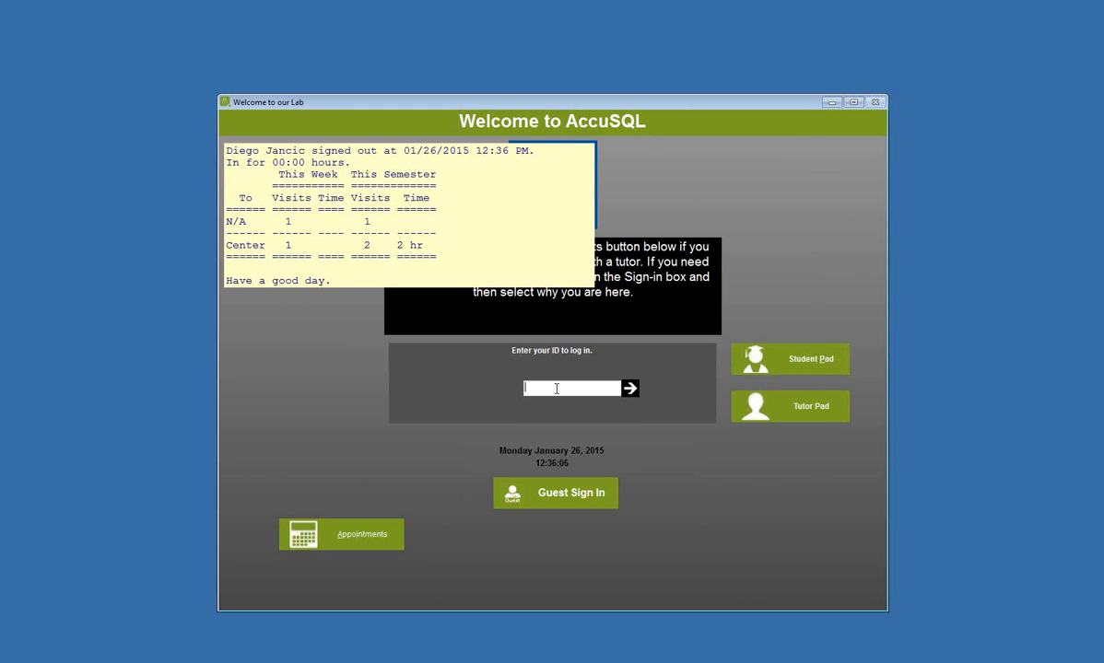
Step: Sign out the second student by ID and submit the survey with Yes, Less than 10 minutes, Yes and "thx"
text(999999)
key(Return)
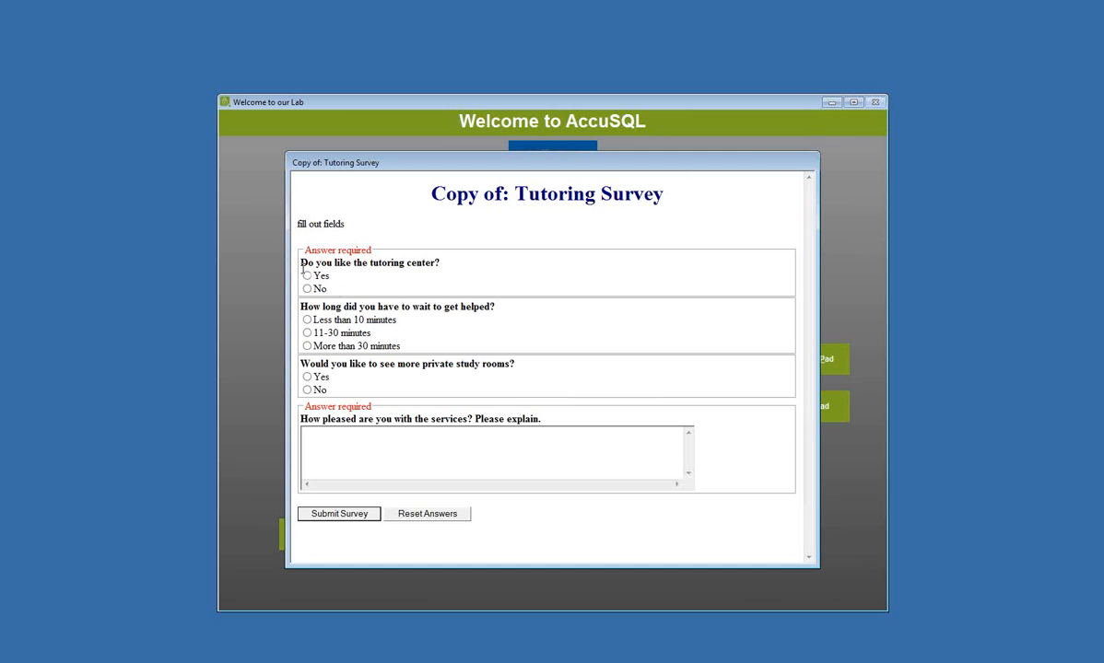
click(308, 321)
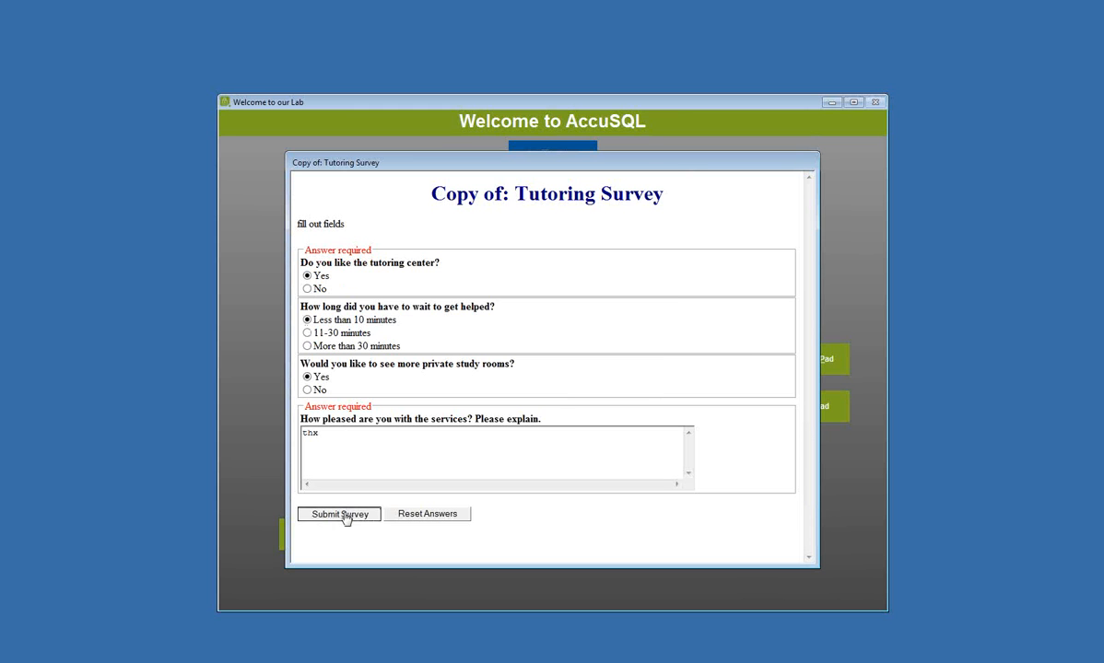
click(343, 515)
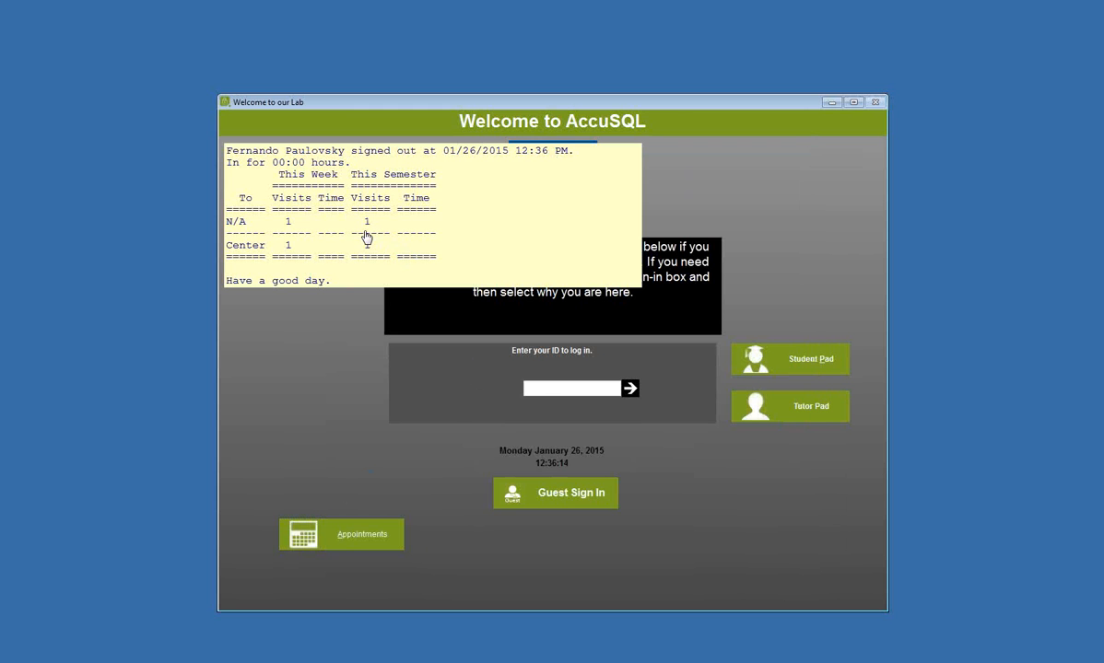
Step: Log back in to system administration with the administrator's ID and password
text(1)
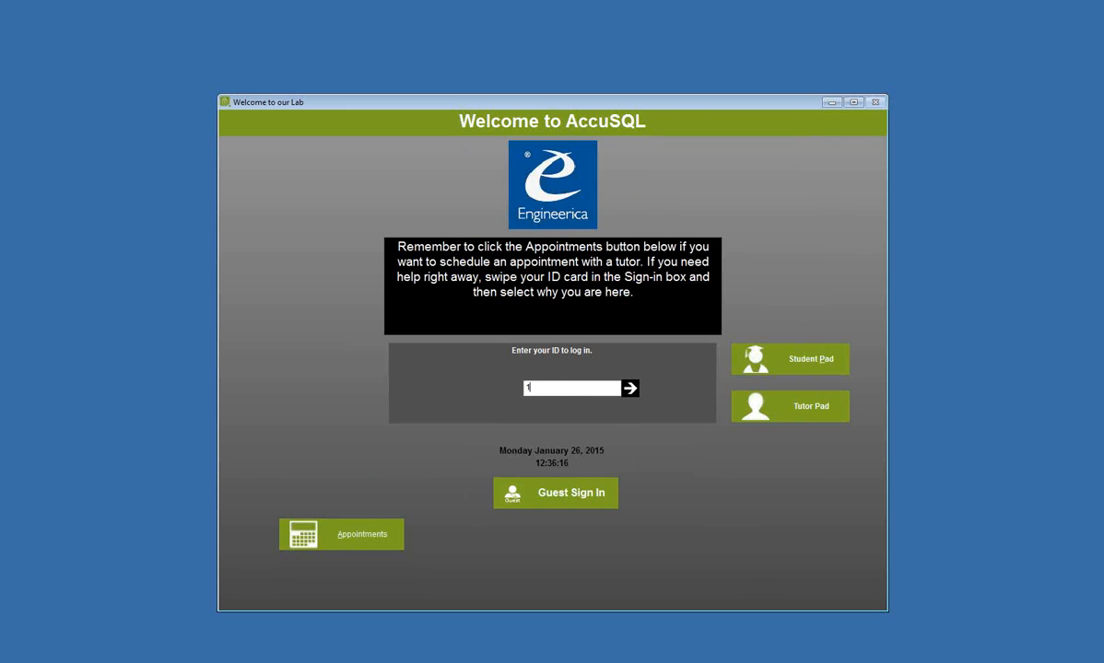
text(111111111)
key(Return)
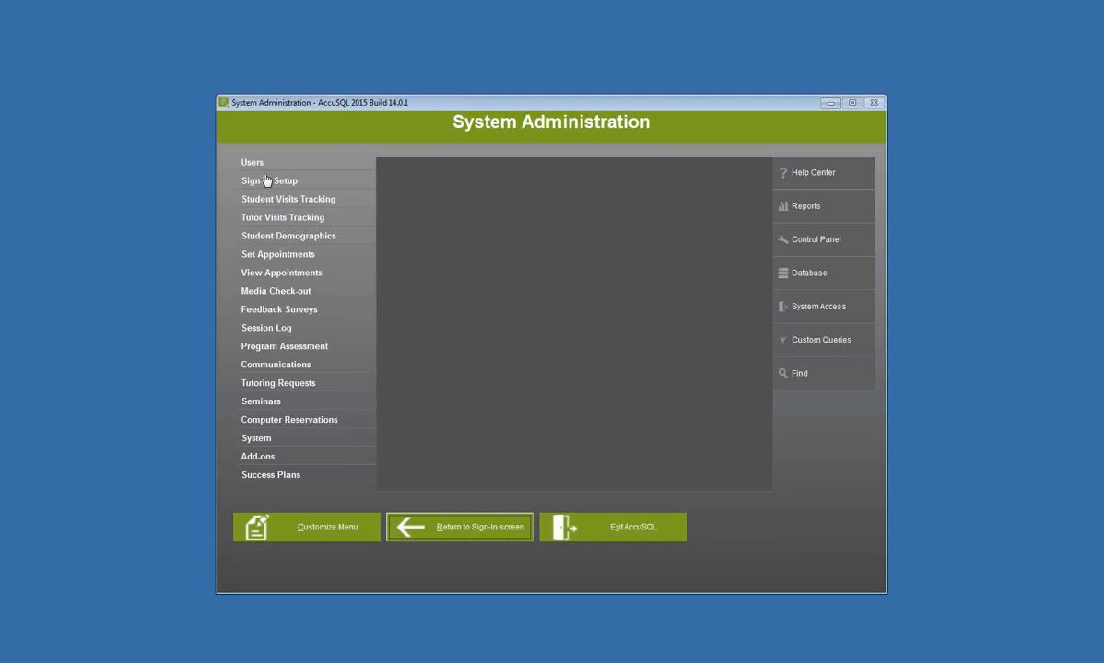
Step: Review the activities assigned to each category from Counseling through Symphony in Categories & Activities
click(265, 181)
click(739, 468)
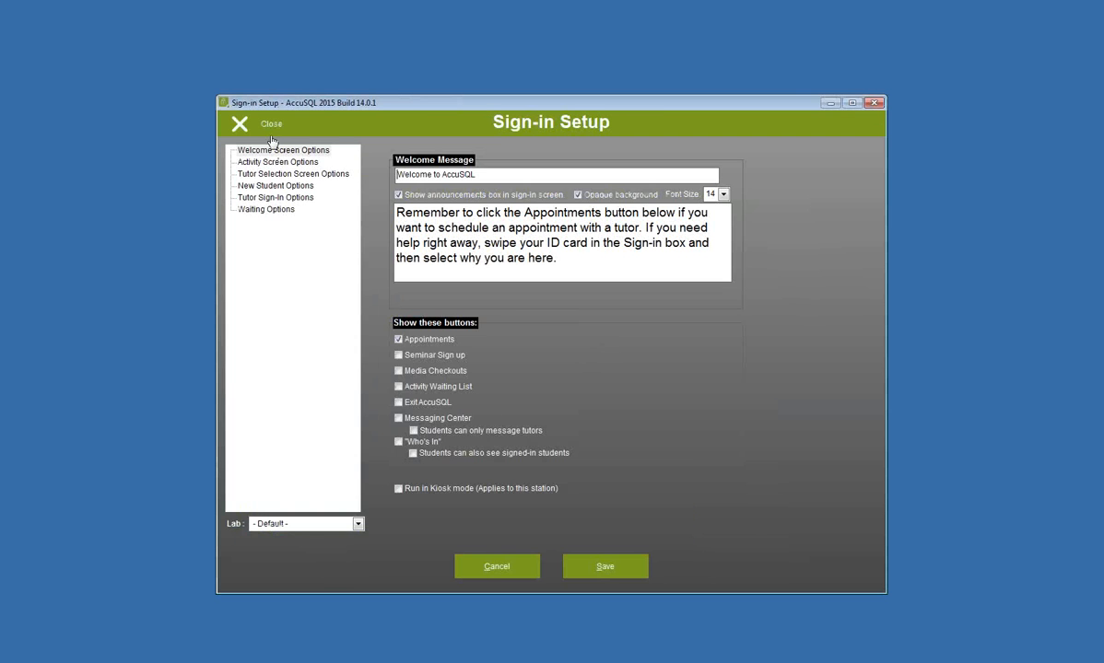
click(270, 133)
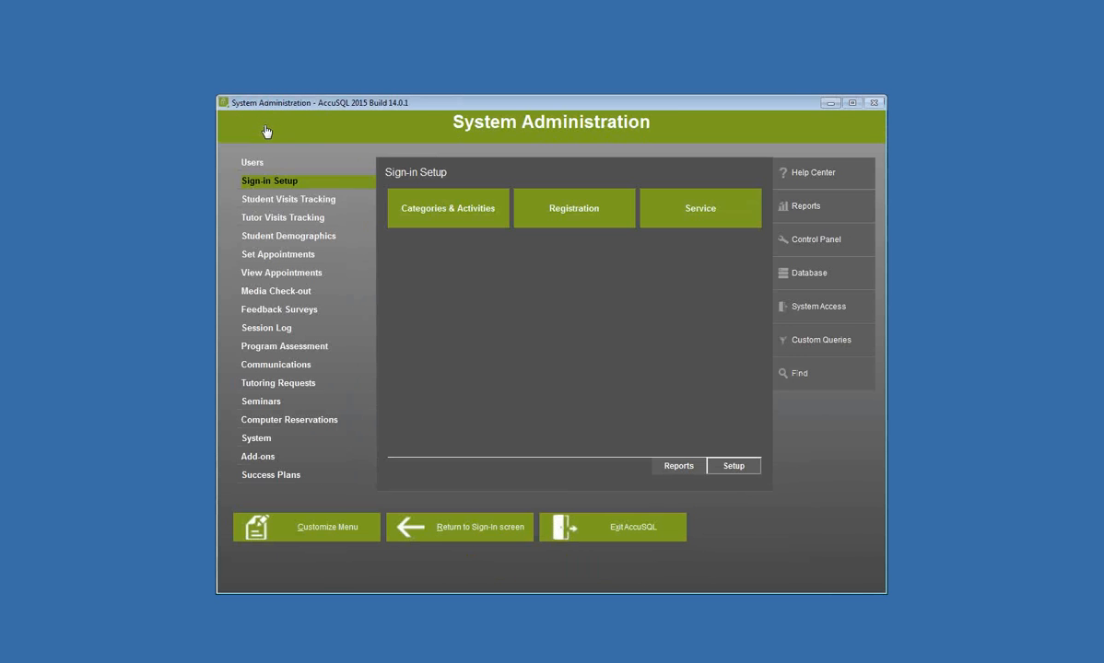
click(465, 212)
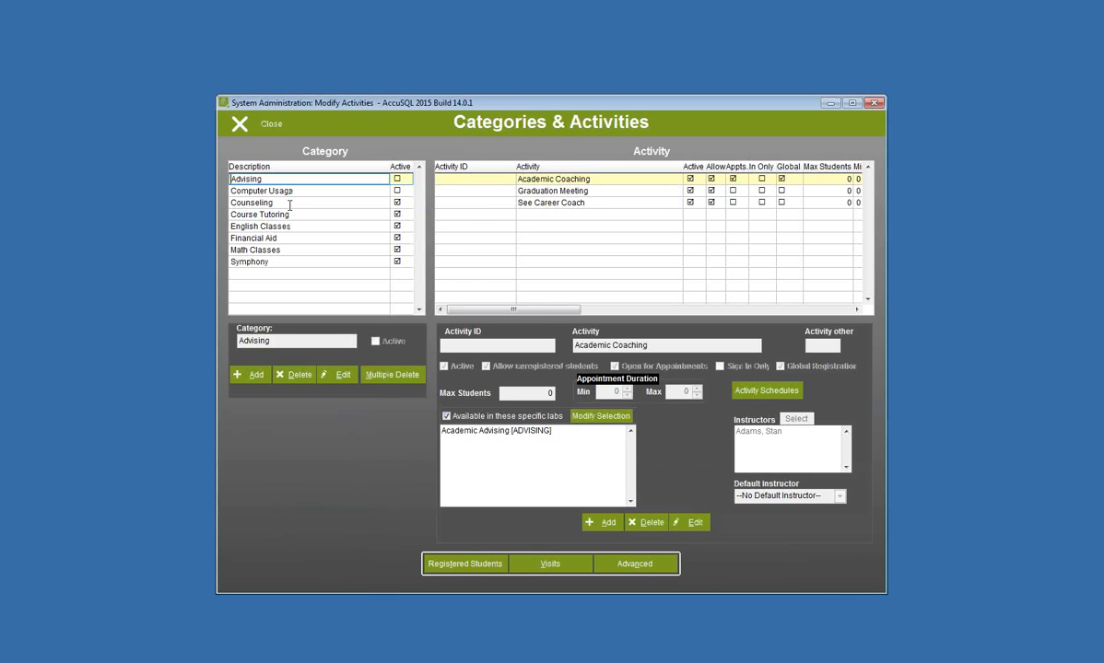
click(290, 203)
click(295, 215)
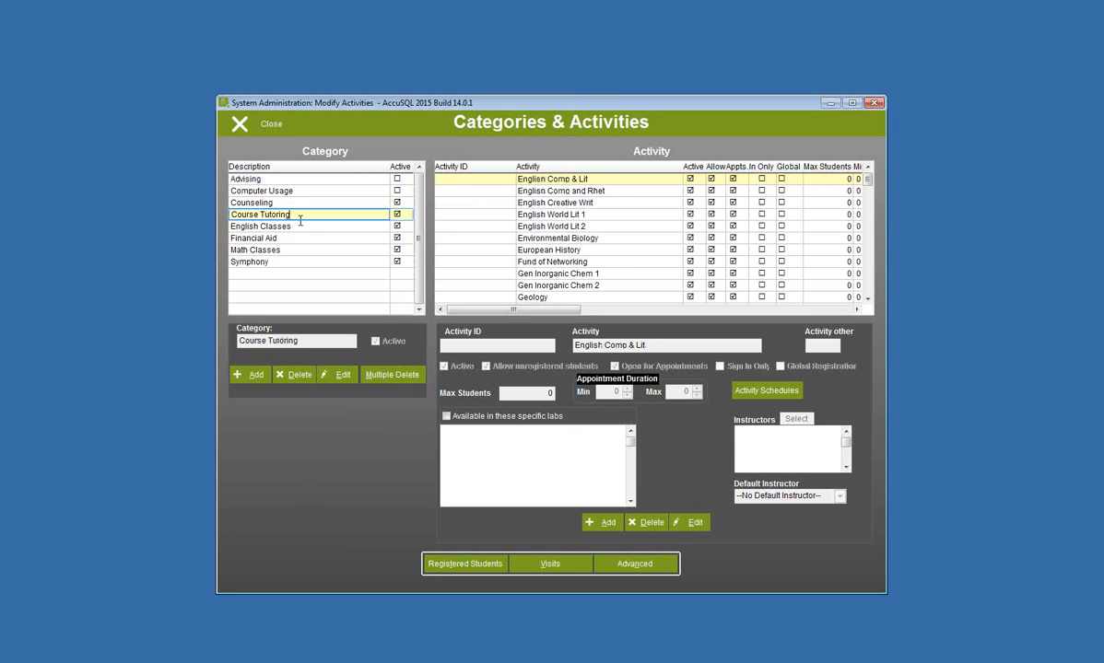
click(299, 225)
click(302, 238)
click(305, 250)
click(307, 261)
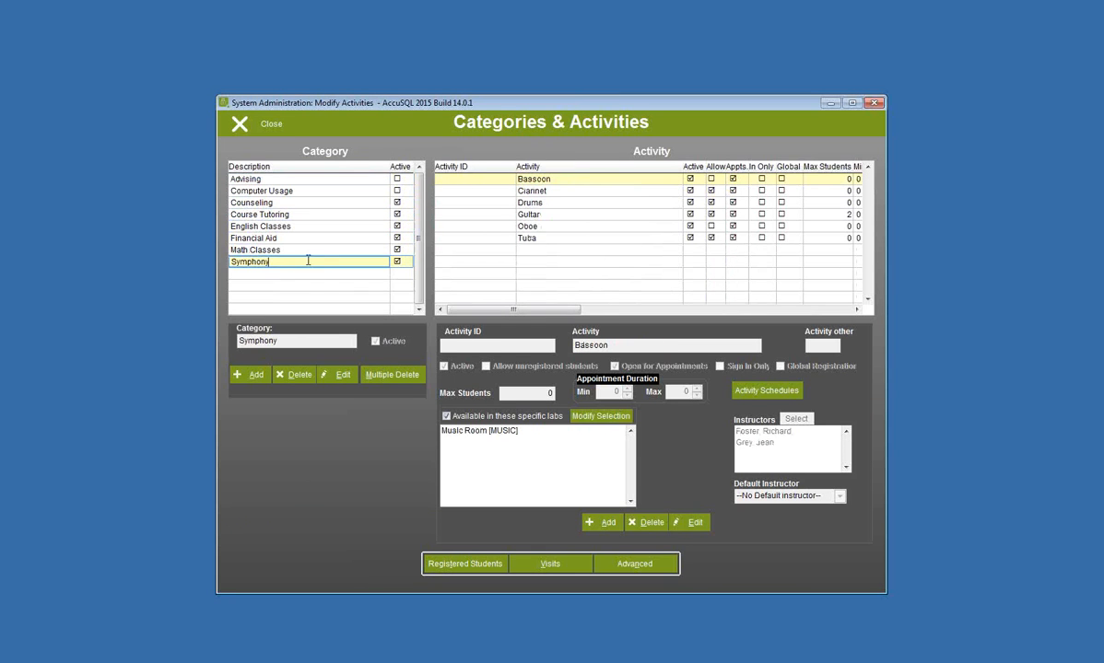
click(273, 125)
Step: In Activity Screen Options, disable "Do not show the Activity selection screen during sign-in" and save the change
click(730, 468)
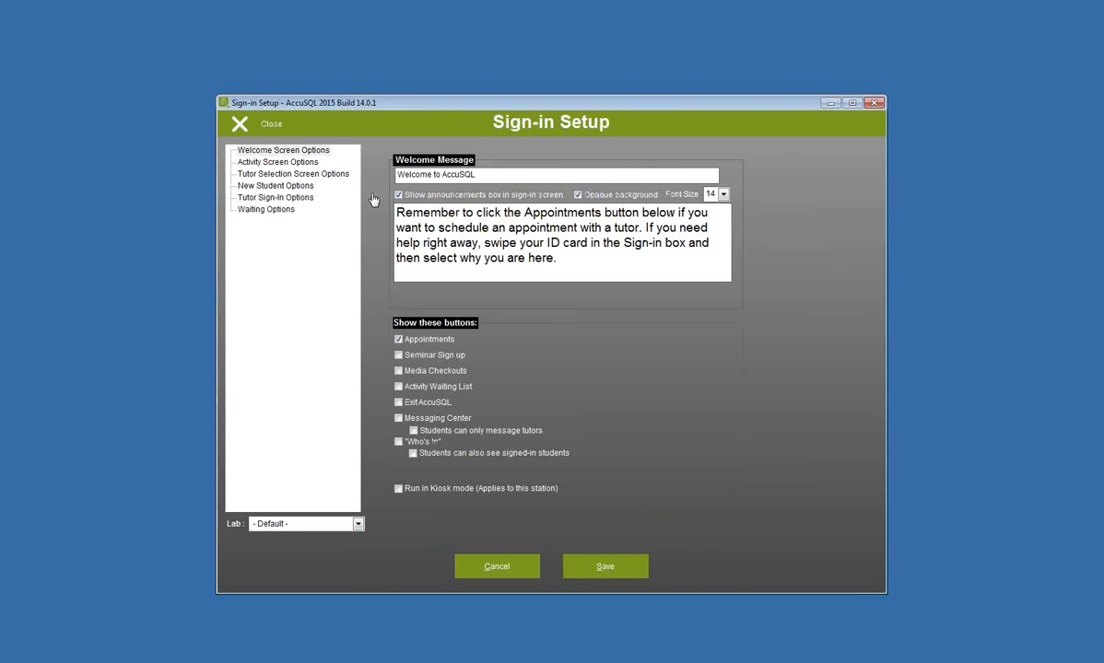
click(293, 163)
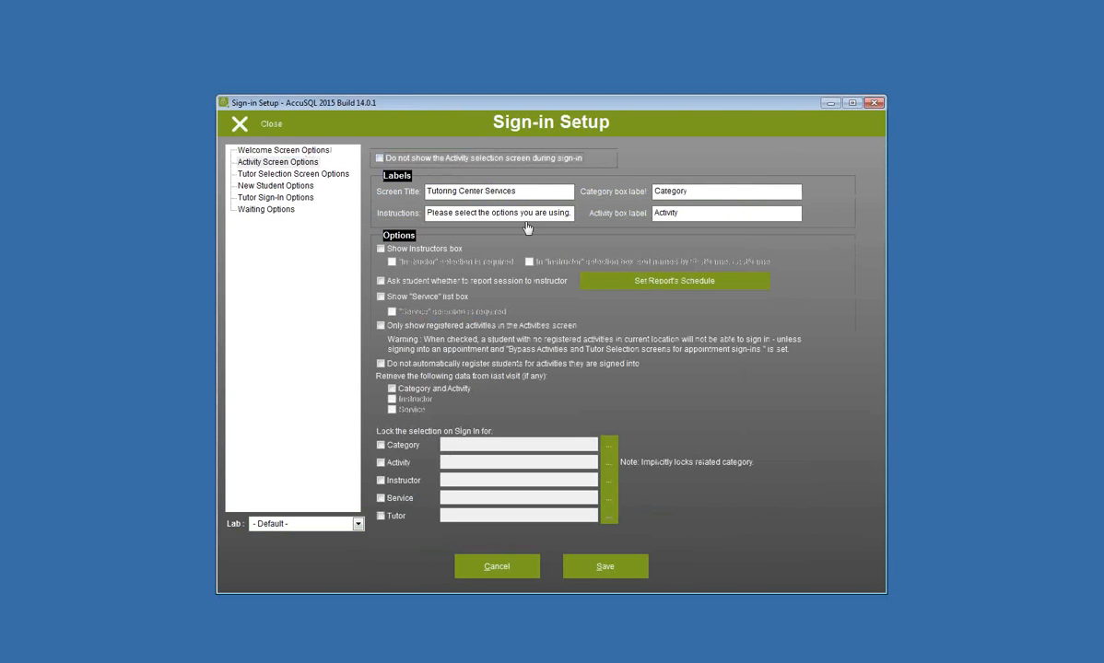
click(605, 560)
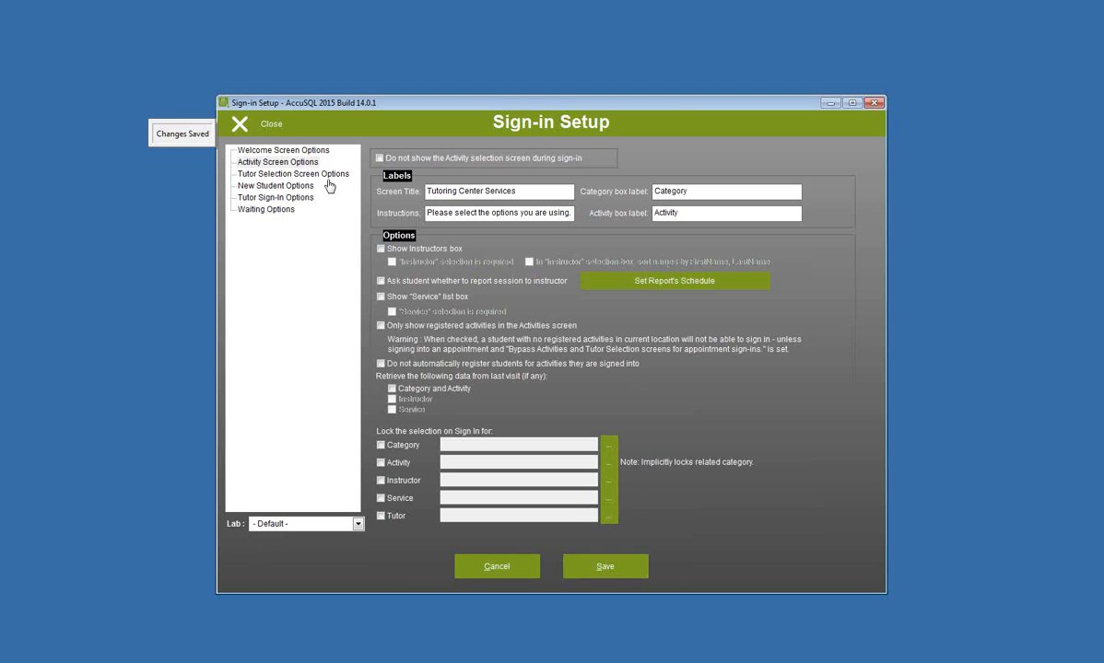
Step: Set the Tutor Selection Screen to "Do not show Tutor Selection screen (unless feedback on tutor is set)" and save the setup
click(328, 176)
click(392, 208)
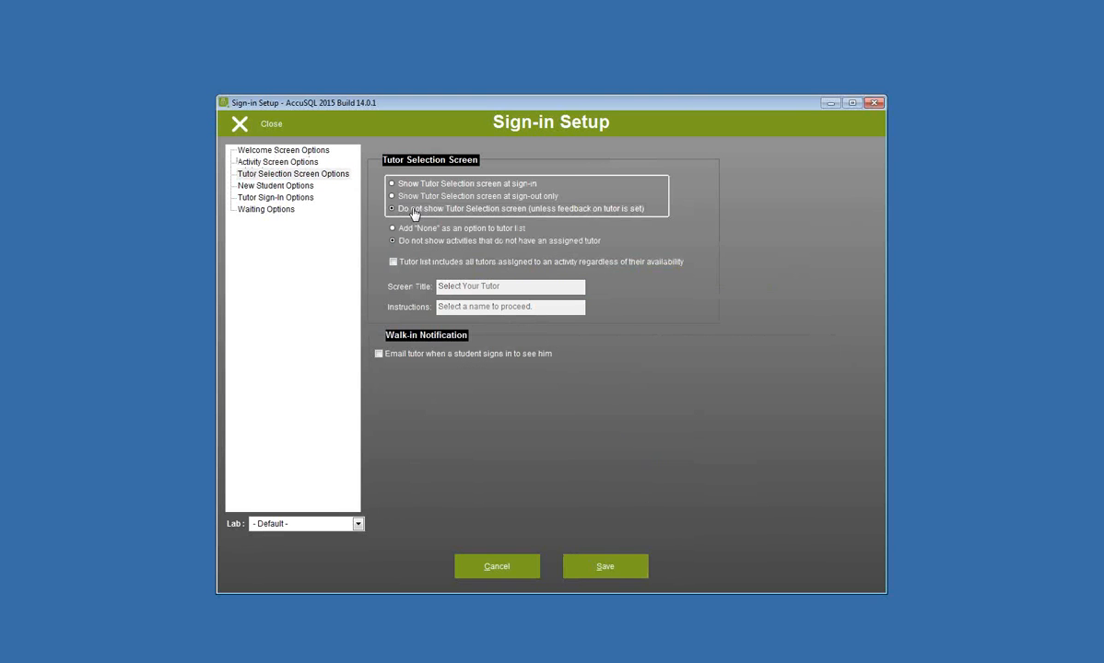
click(606, 567)
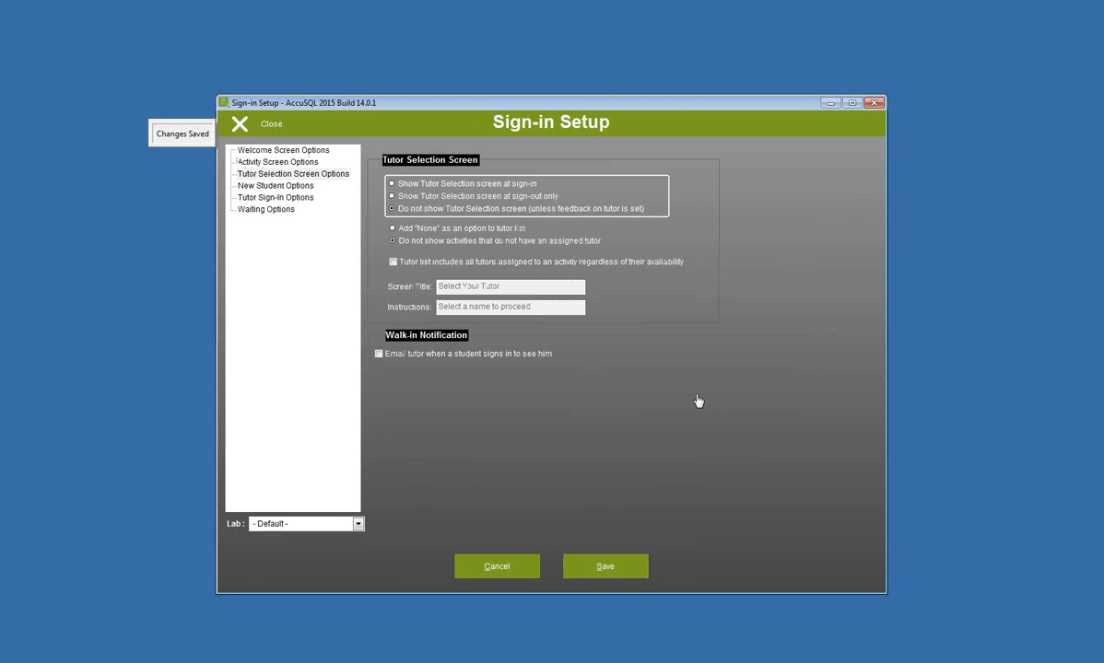
click(266, 128)
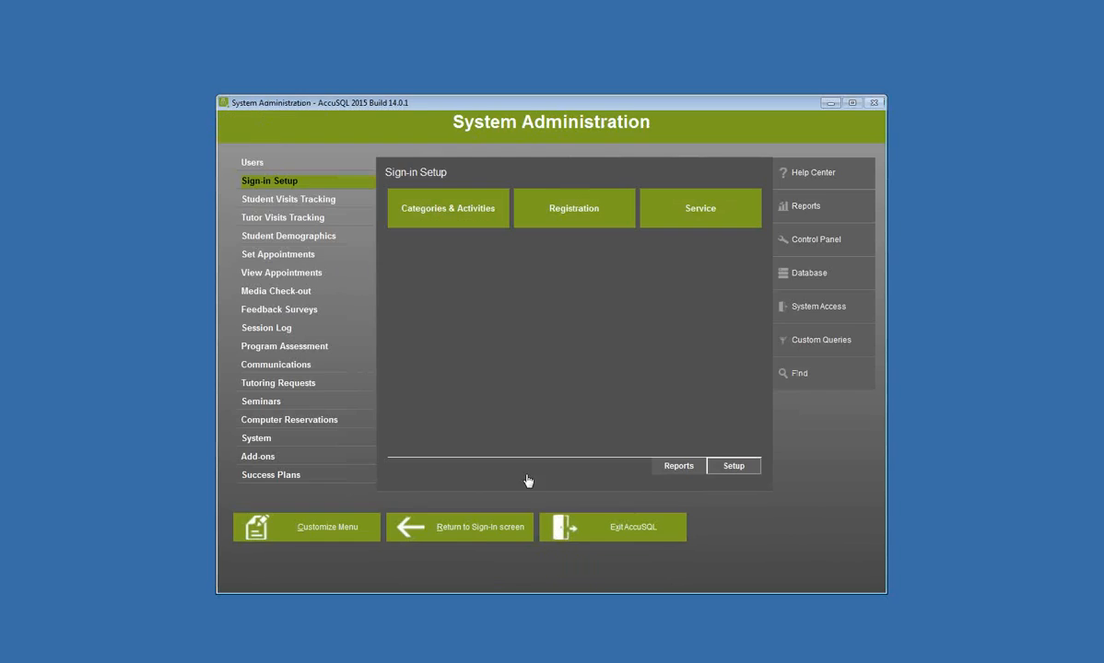
Step: Return to the sign-in screen, enter a student's ID number and dismiss the past-due items notice
click(481, 527)
text(5)
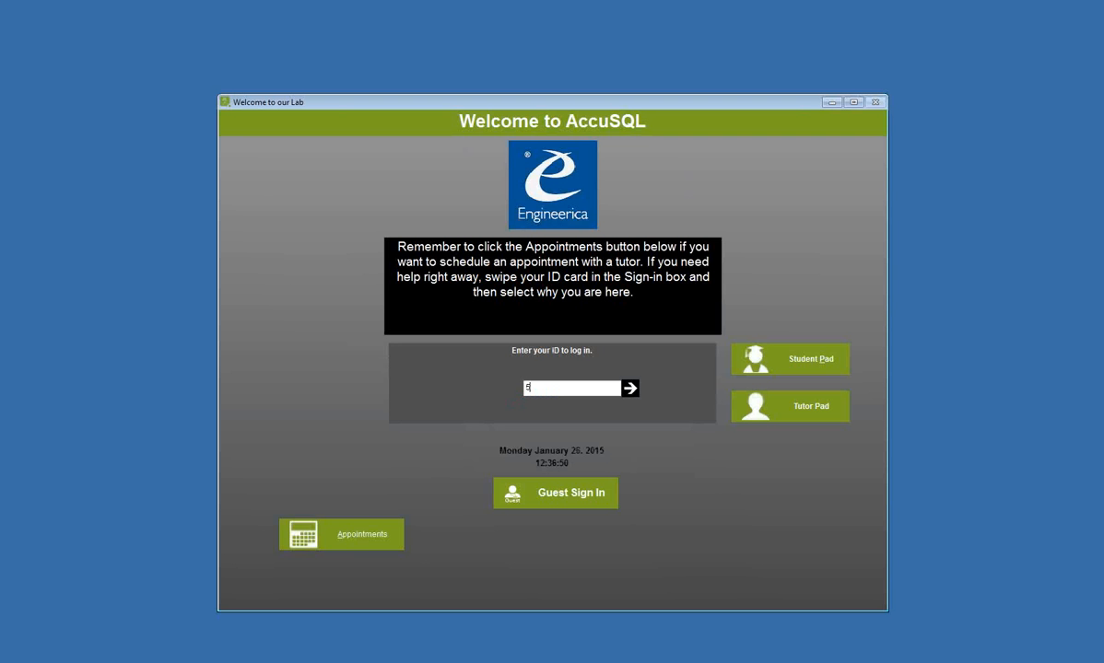
text(55555555)
key(Return)
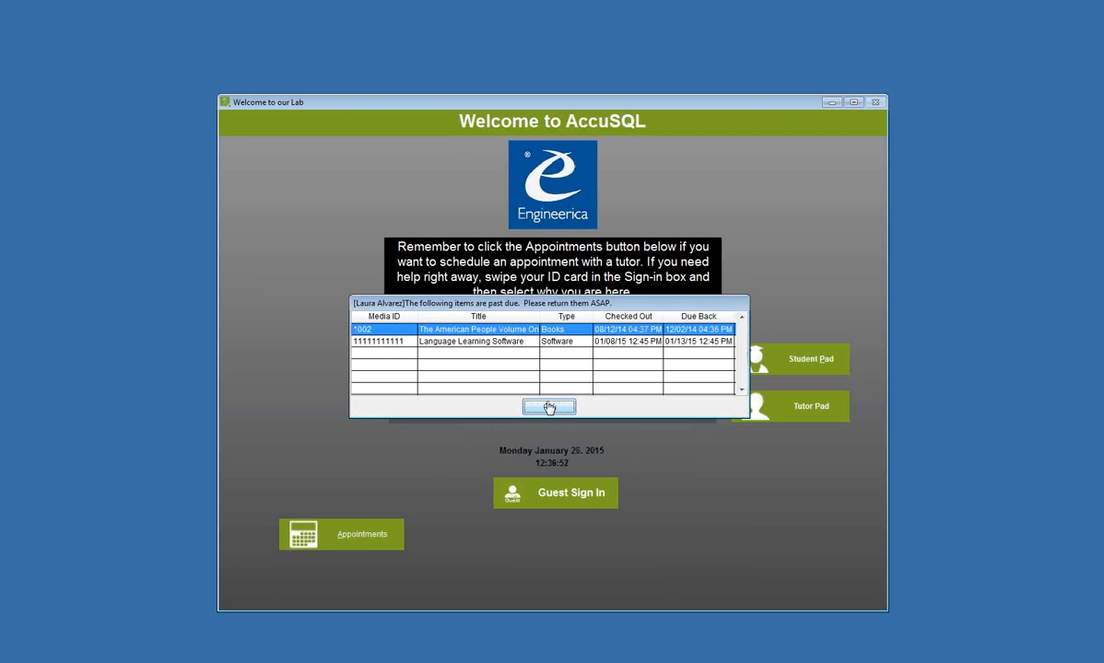
click(548, 406)
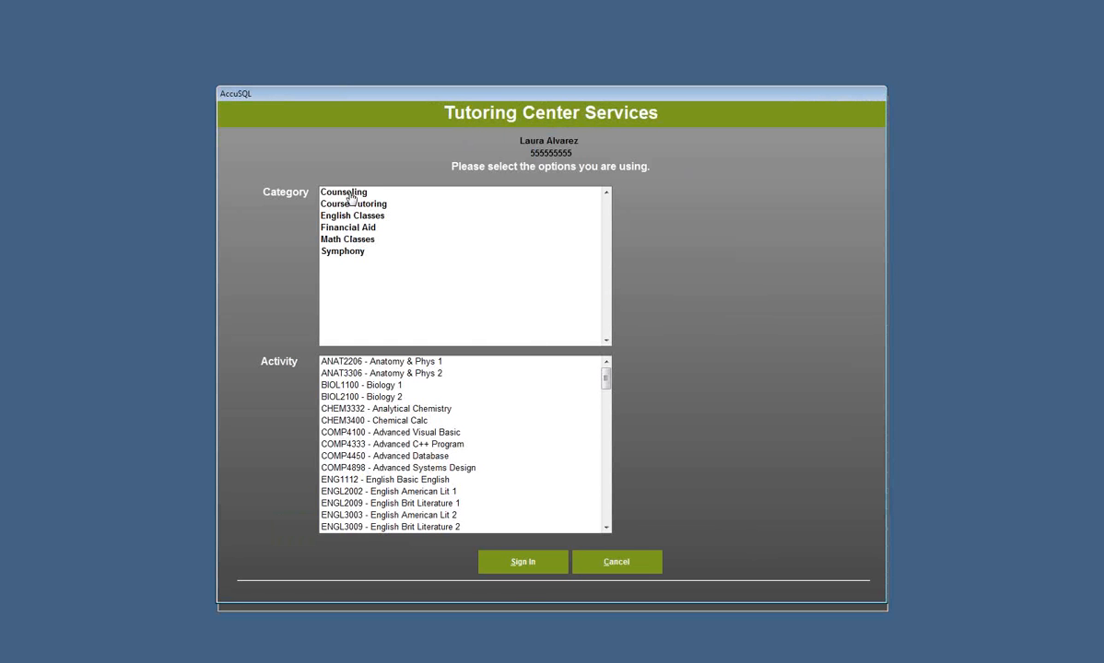
Step: Browse the activities offered under each category, starting with Counseling, on the Tutoring Center Services screen
click(349, 194)
key(Down)
key(Down)
key(Down)
key(Down)
key(Down)
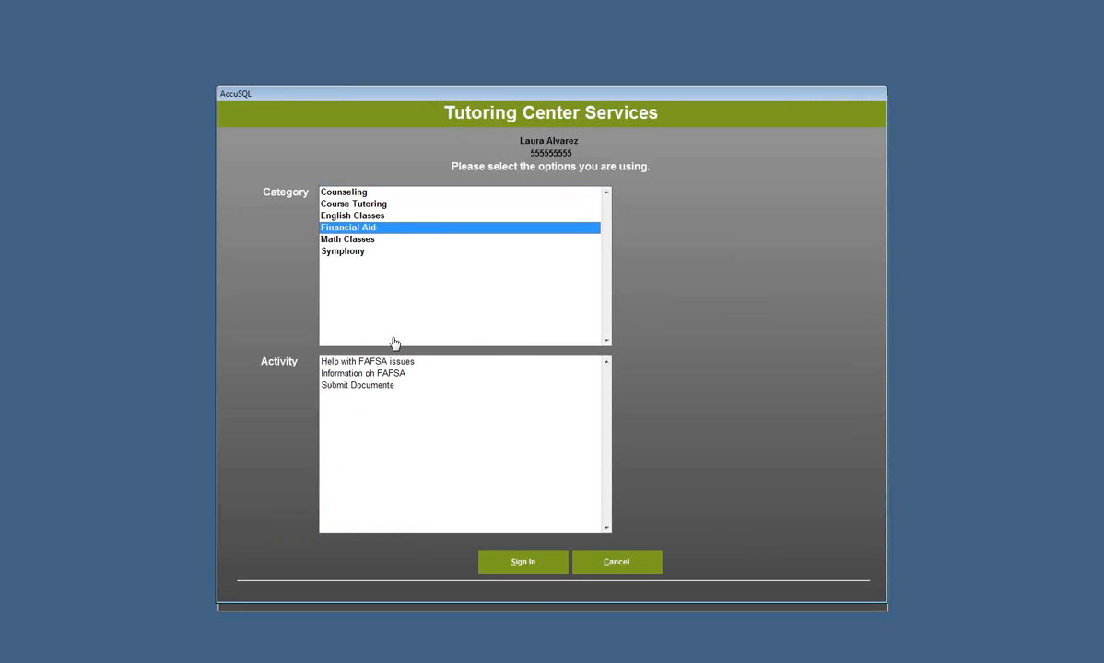
Step: Sign the student in under the Math Classes category with the activity MAT116 - College Algebra II
key(Up)
key(Up)
key(Up)
key(Up)
key(Up)
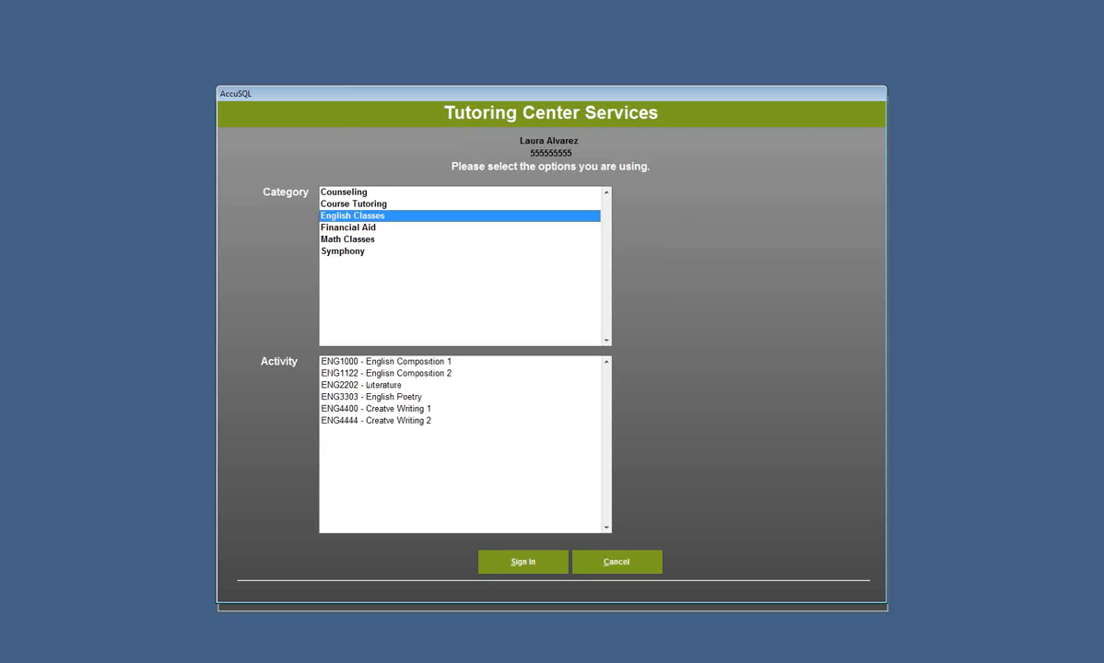
click(347, 240)
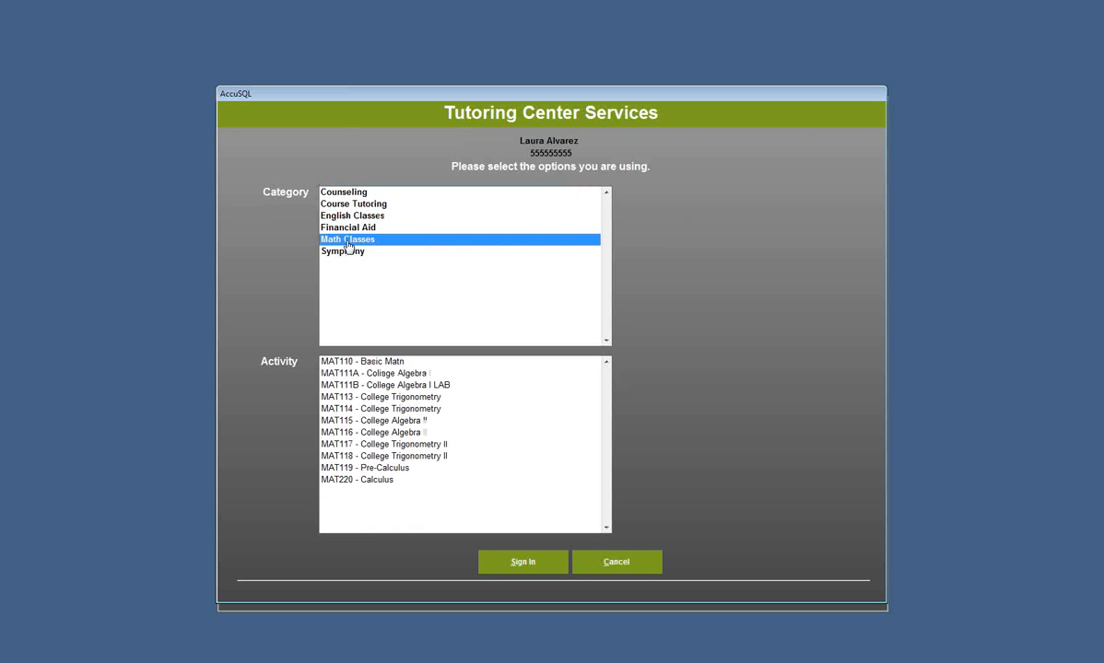
click(517, 562)
click(618, 382)
click(387, 433)
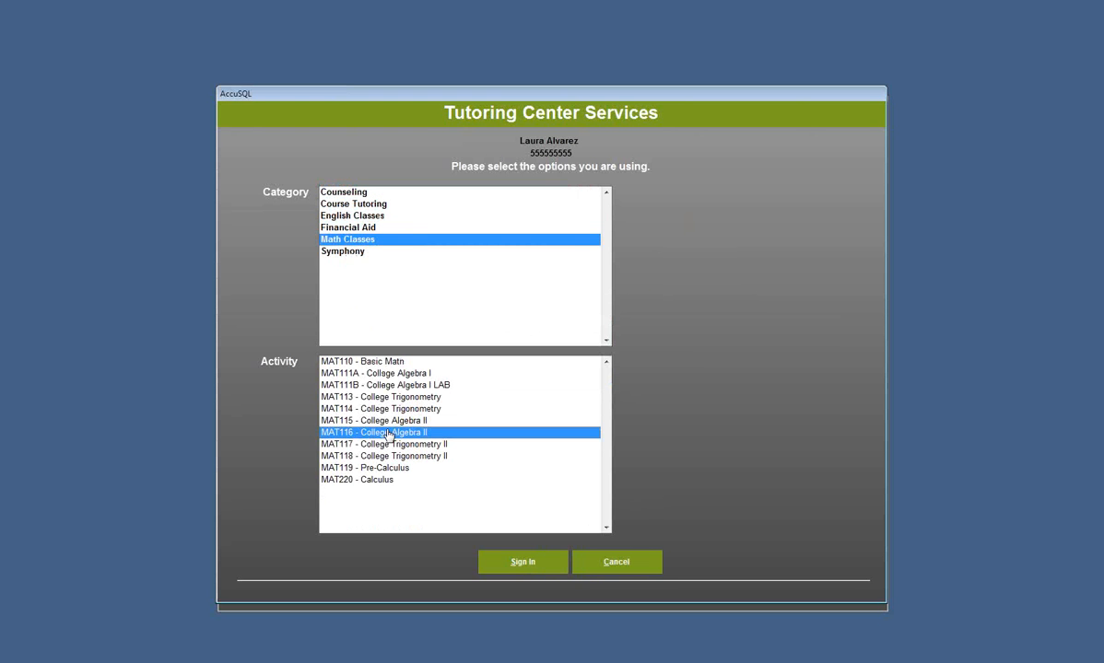
click(523, 562)
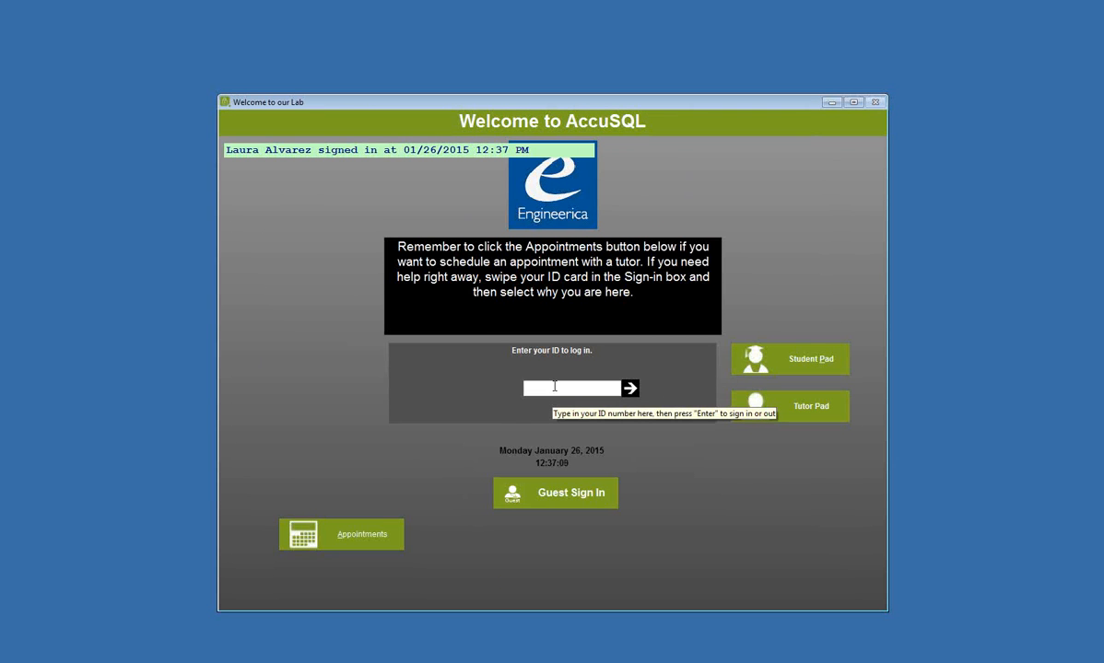
Step: Log in to System Administration with the administrator's ID and password
text(*******)
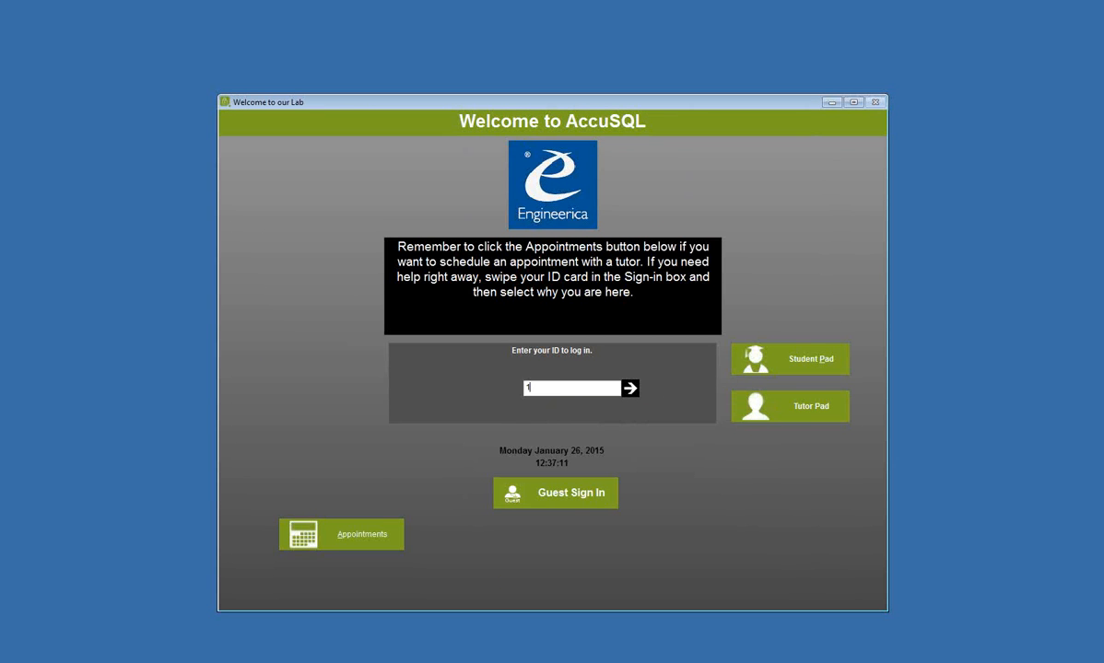
key(Return)
key(Return)
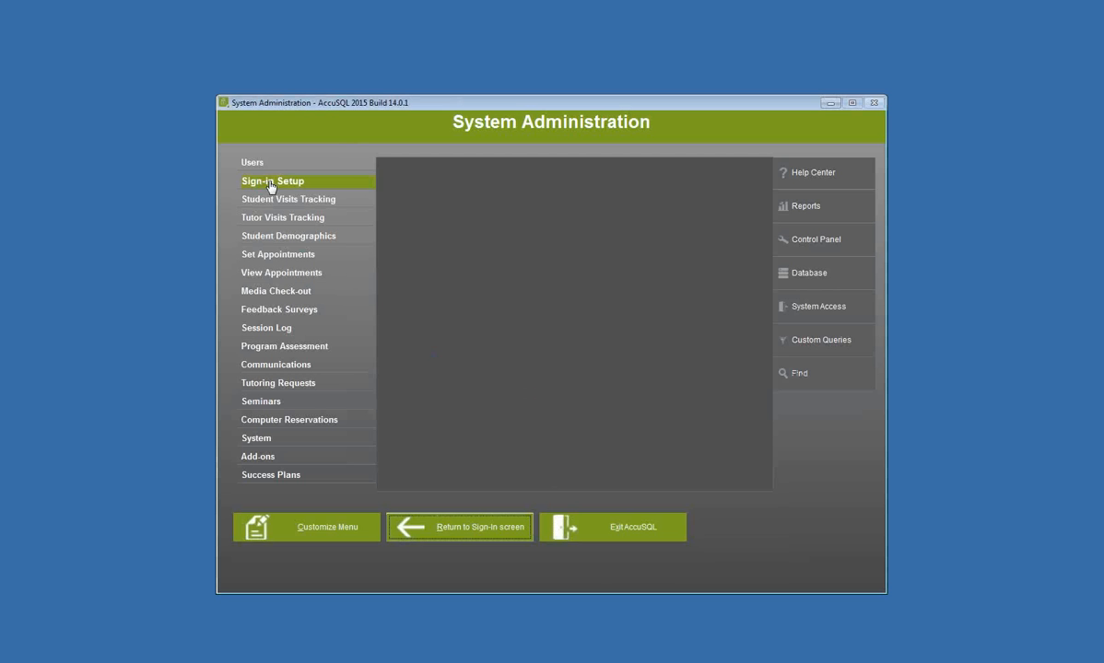
Step: In Sign-in Setup's Activity Screen Options, enable "Show Instructors box" and "Show "Service" list box", then save and close the setup
click(277, 182)
click(734, 467)
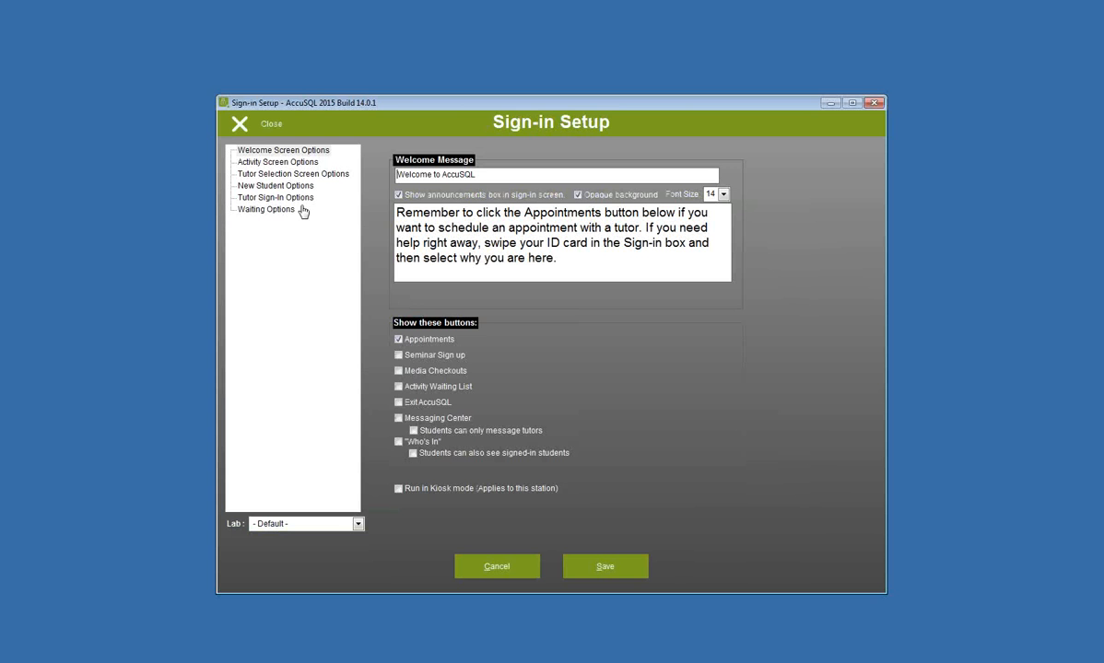
click(273, 164)
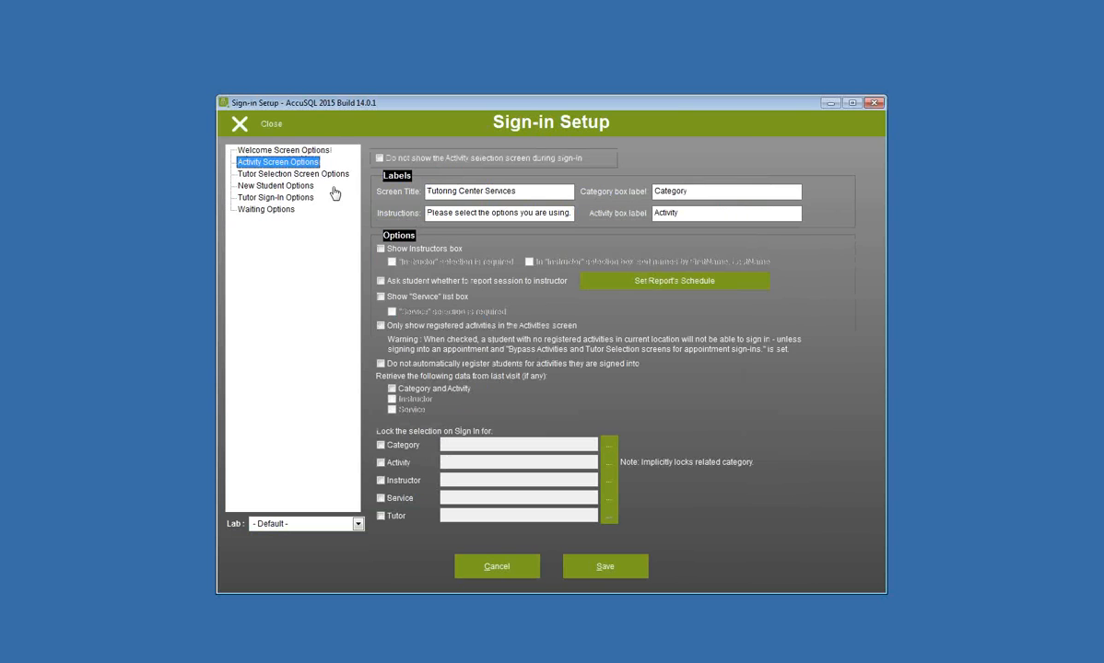
click(380, 250)
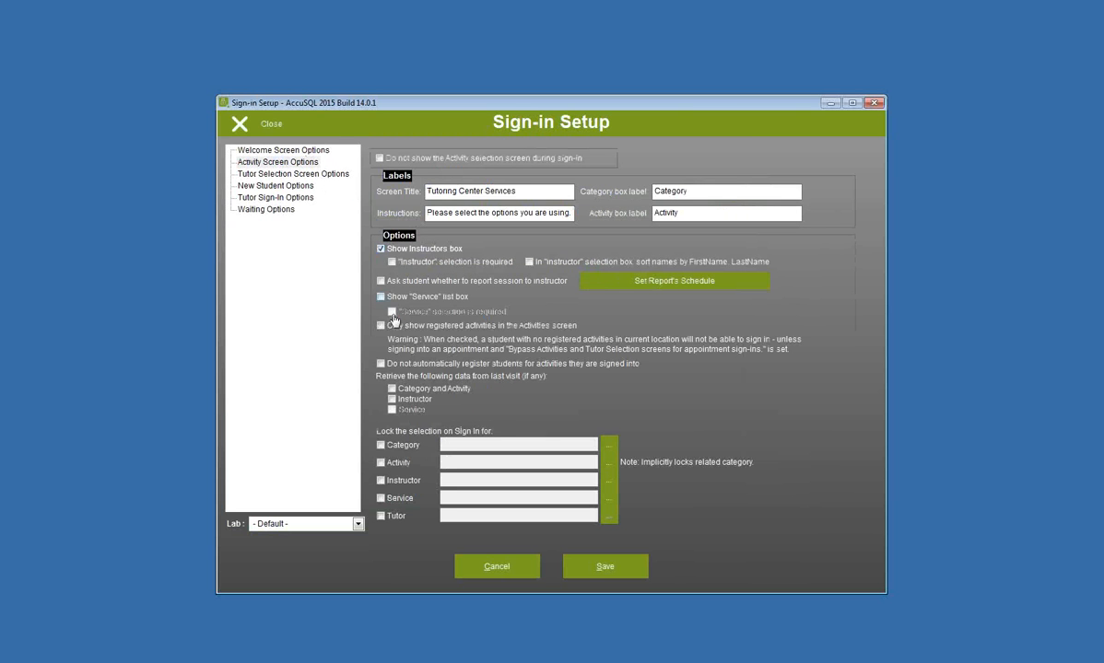
click(380, 297)
click(597, 565)
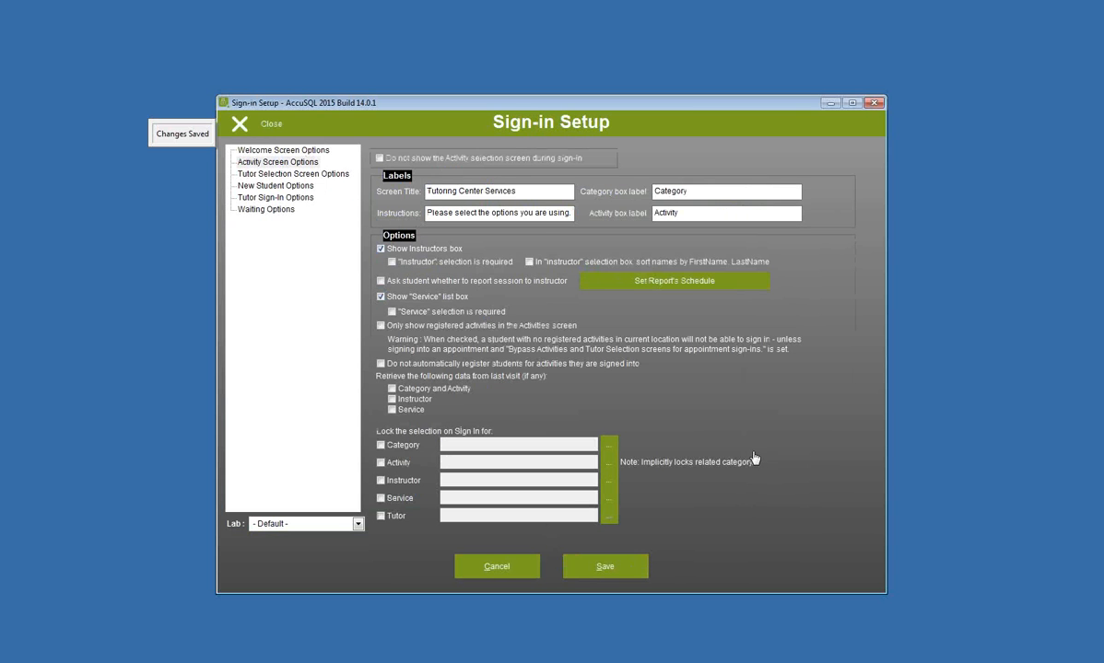
click(264, 124)
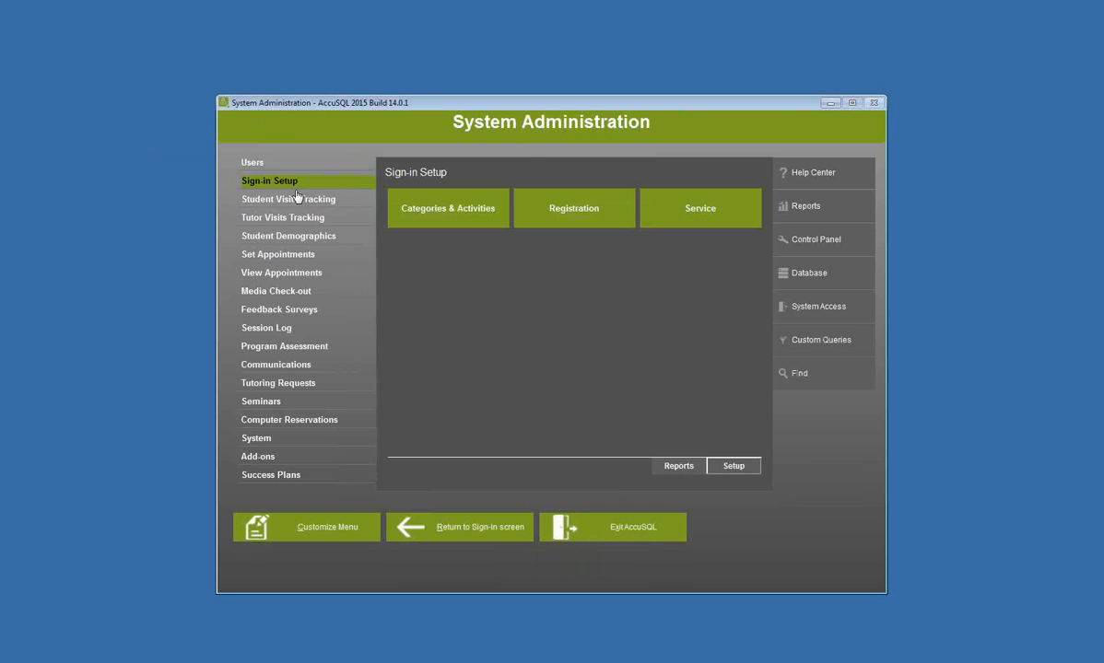
Step: Review the assigned and default instructors for the Math Classes activities in Categories & Activities, and close the screen
click(410, 208)
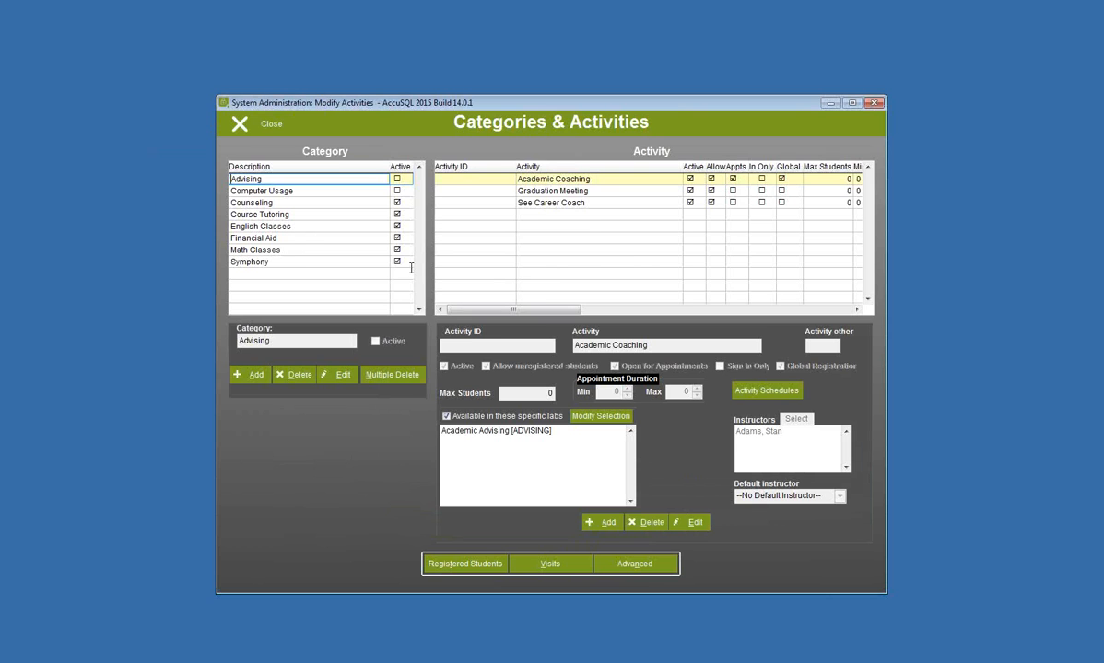
click(283, 250)
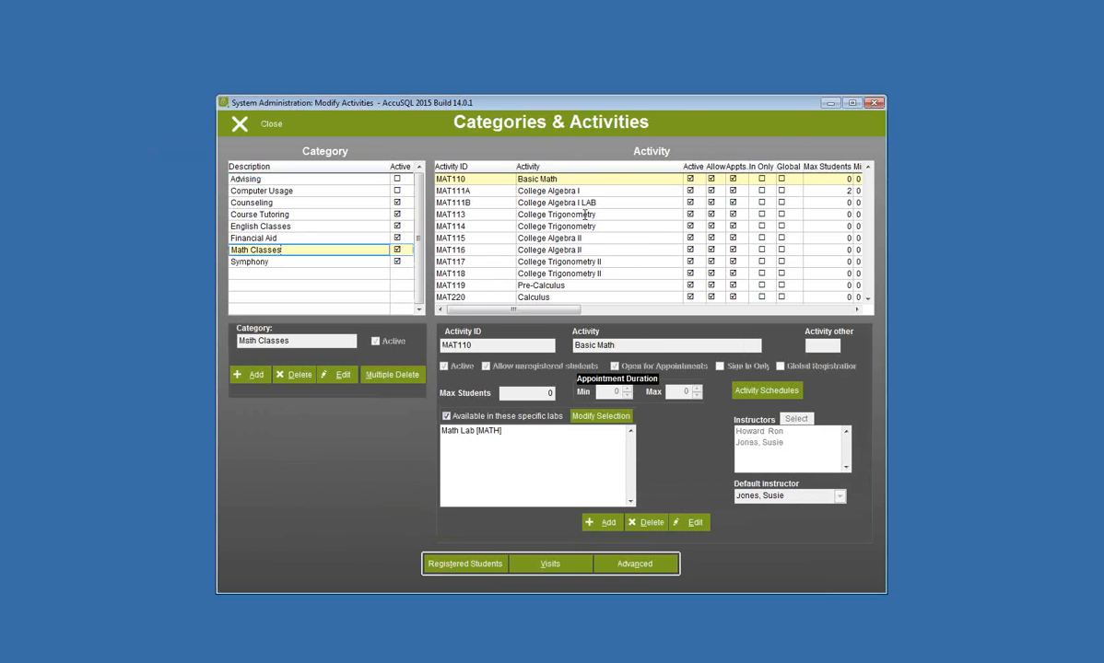
click(570, 190)
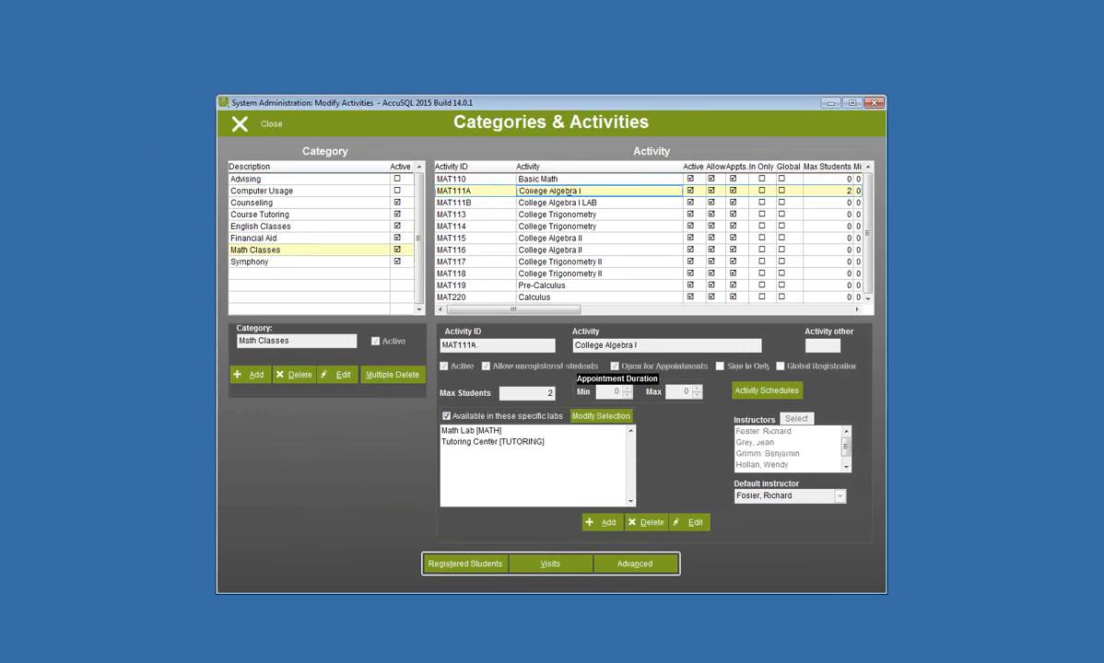
click(571, 202)
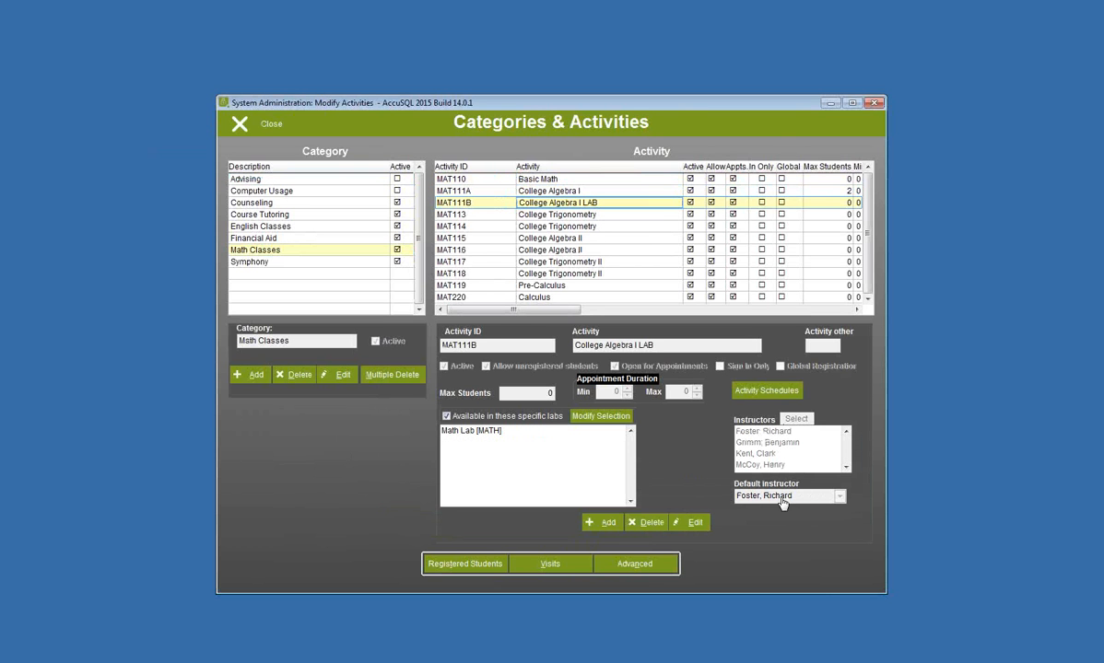
click(555, 214)
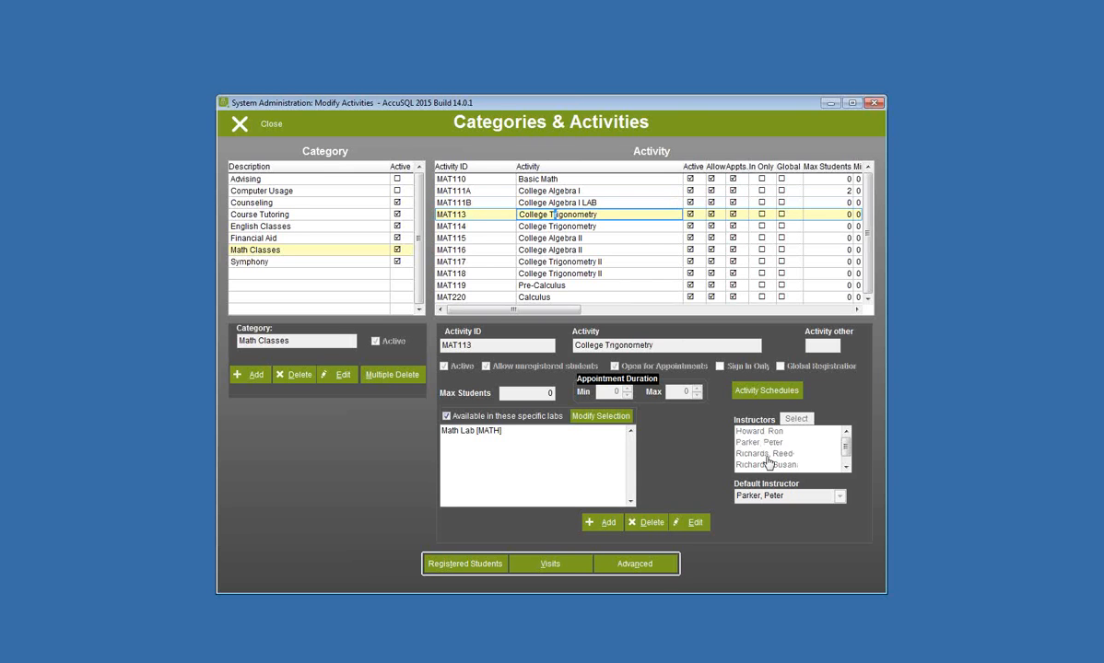
key(Down)
key(Down)
key(Down)
key(Down)
key(Down)
key(Down)
key(Down)
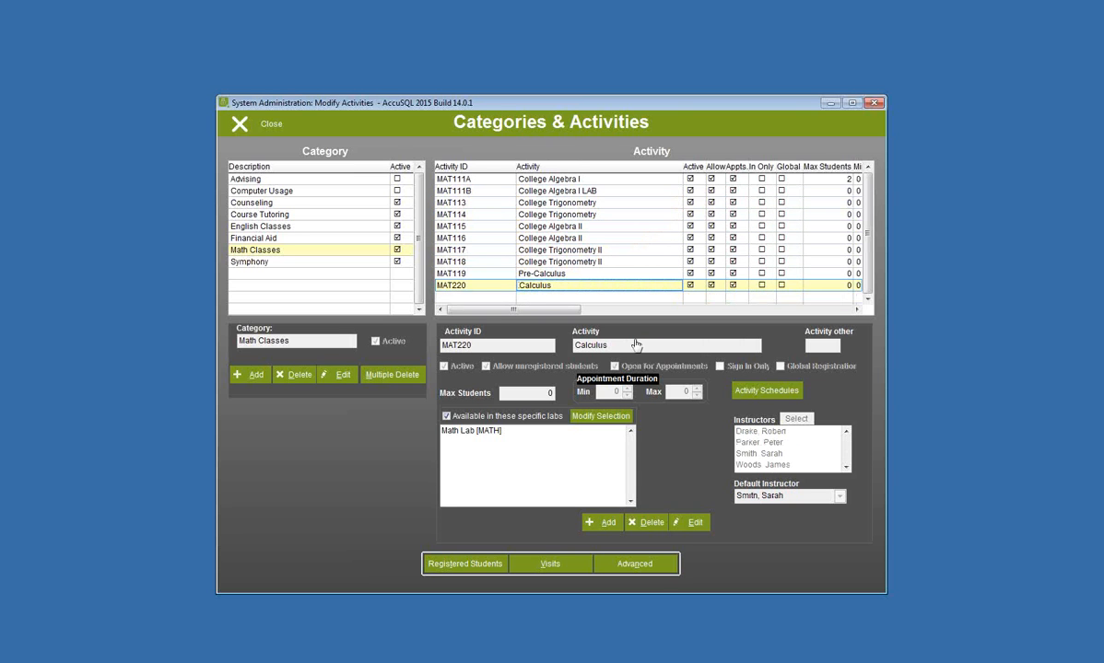
click(646, 249)
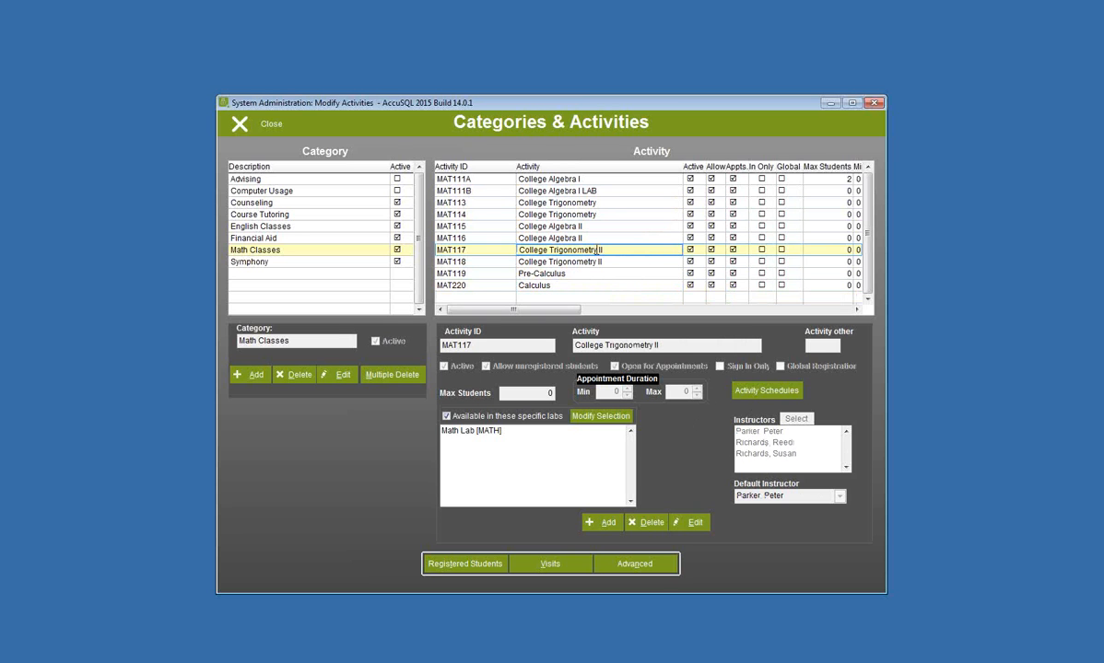
click(598, 238)
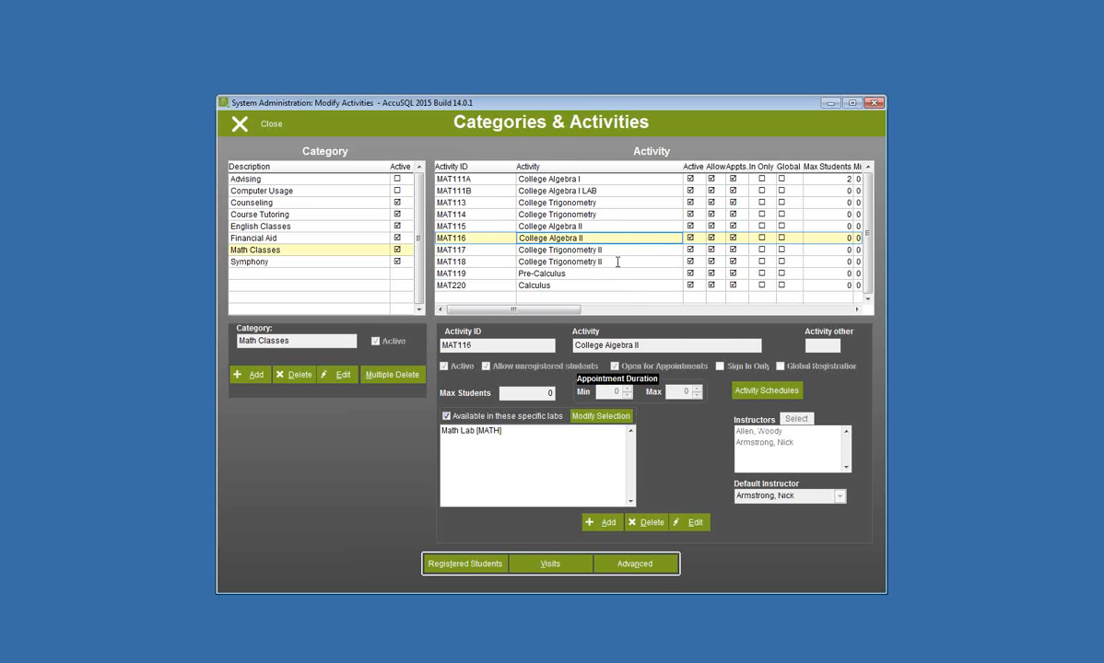
click(260, 129)
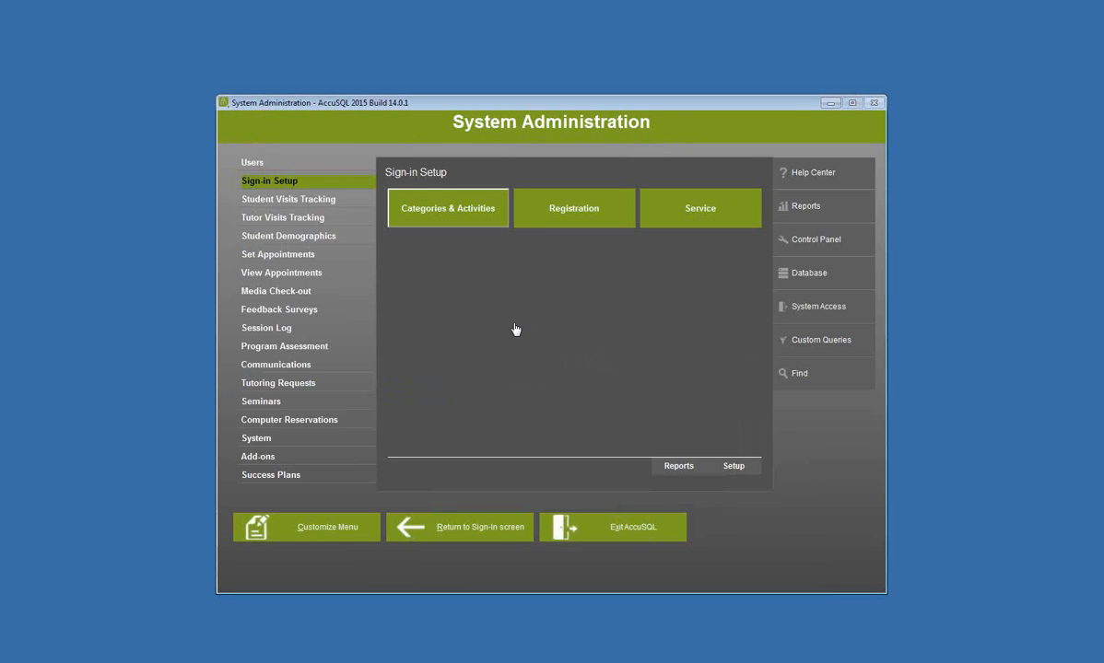
Step: Review each service and its available labs in the Service list, from Required Hours to Graduation Meeting, and close the list
click(687, 208)
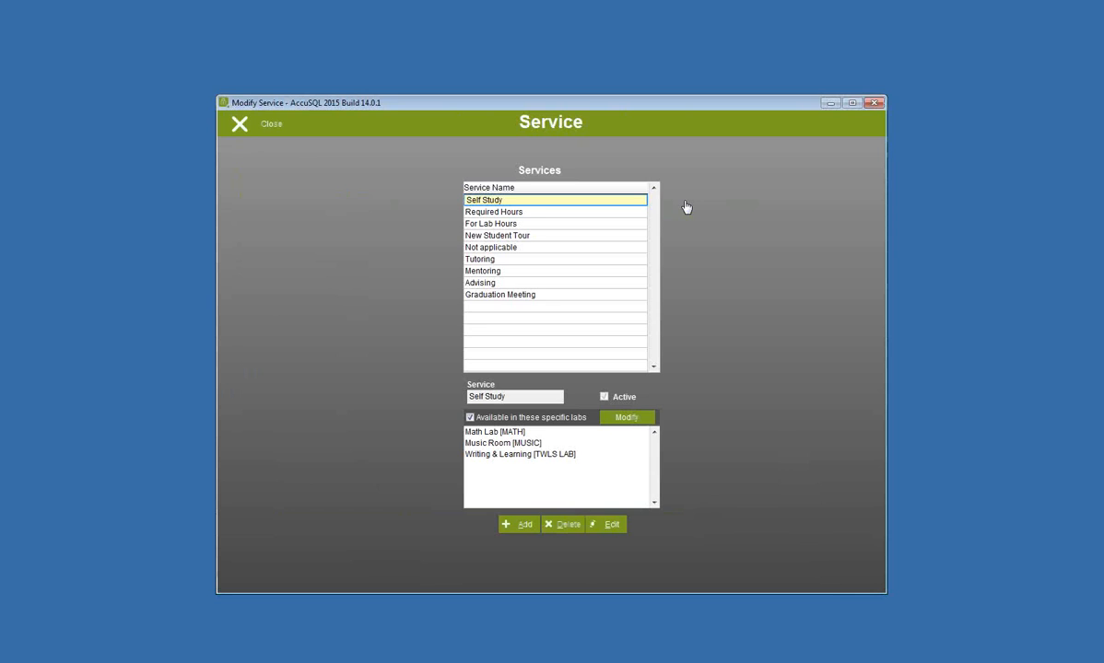
click(512, 212)
click(516, 224)
click(521, 236)
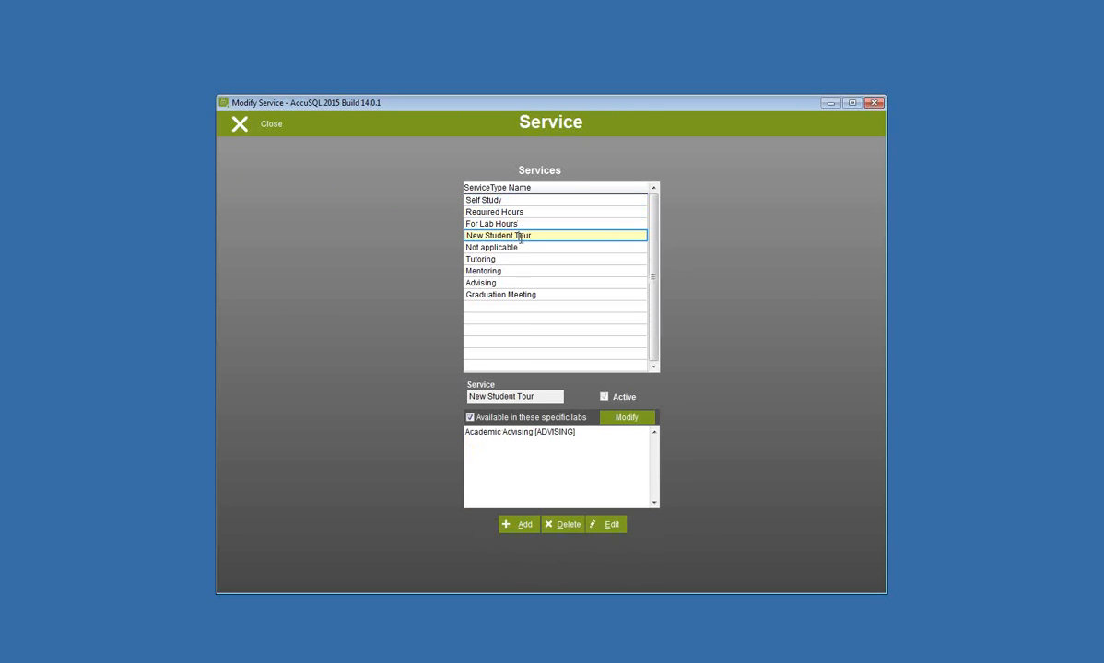
click(520, 248)
click(521, 260)
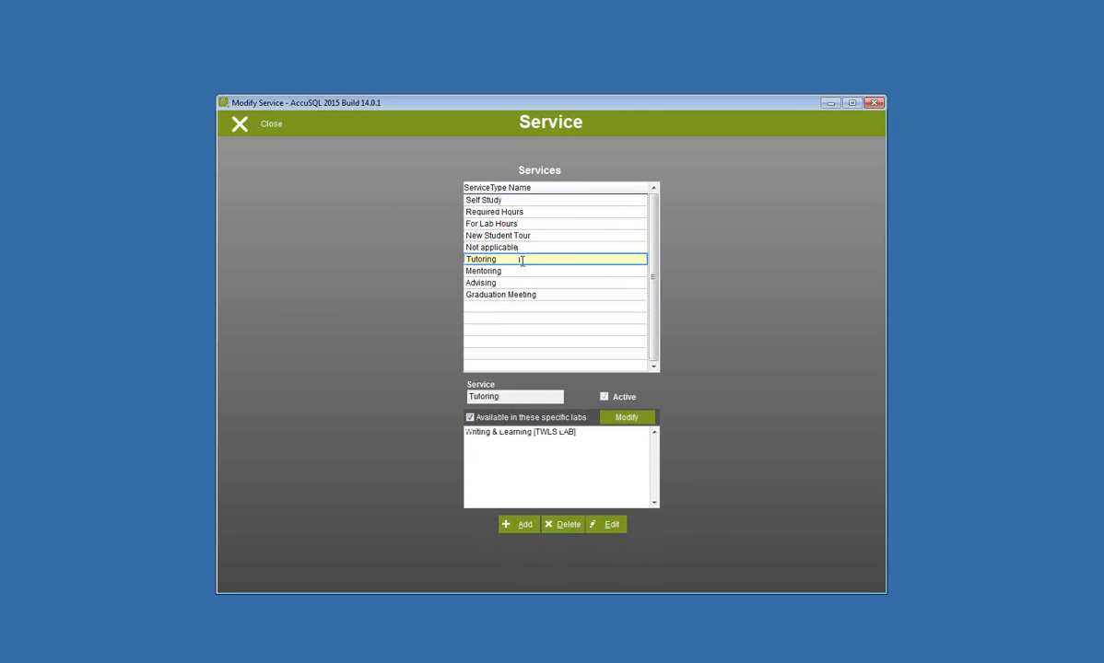
key(Down)
key(Down)
key(Down)
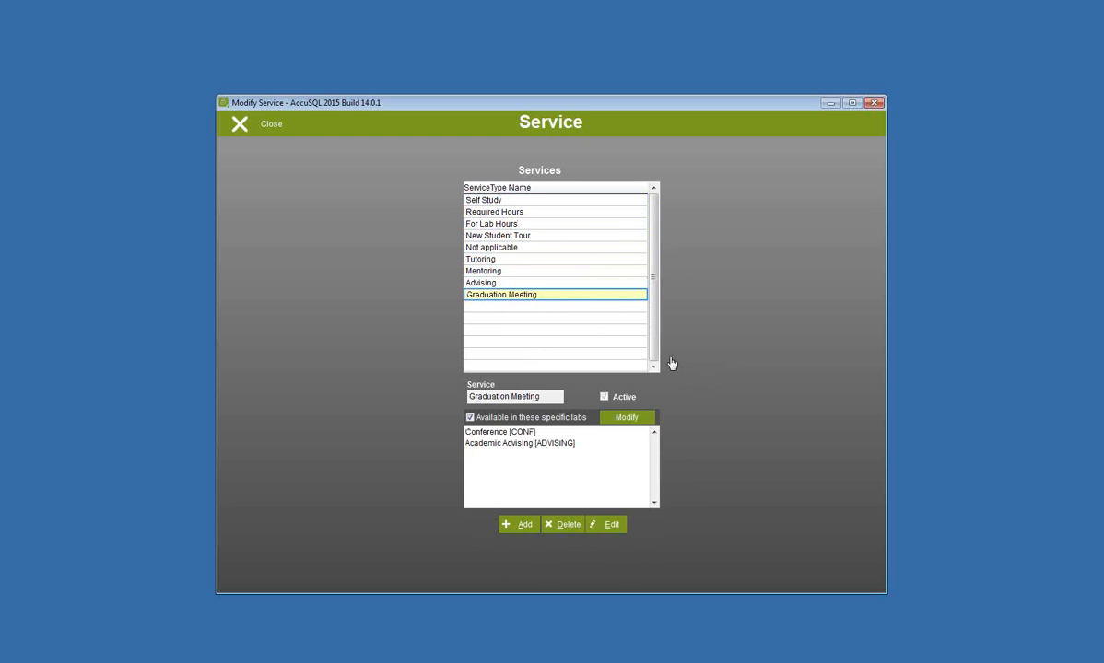
click(233, 121)
Step: Return to the sign-in screen and enter another student's ID number to reach the activity selection screen
click(493, 531)
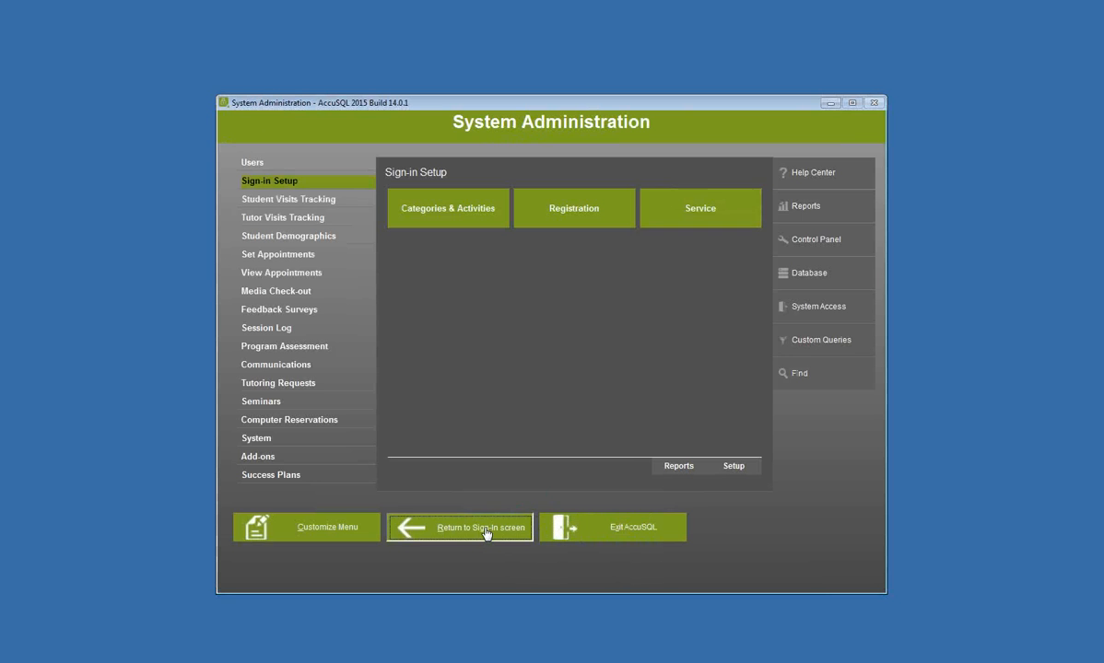
text(3)
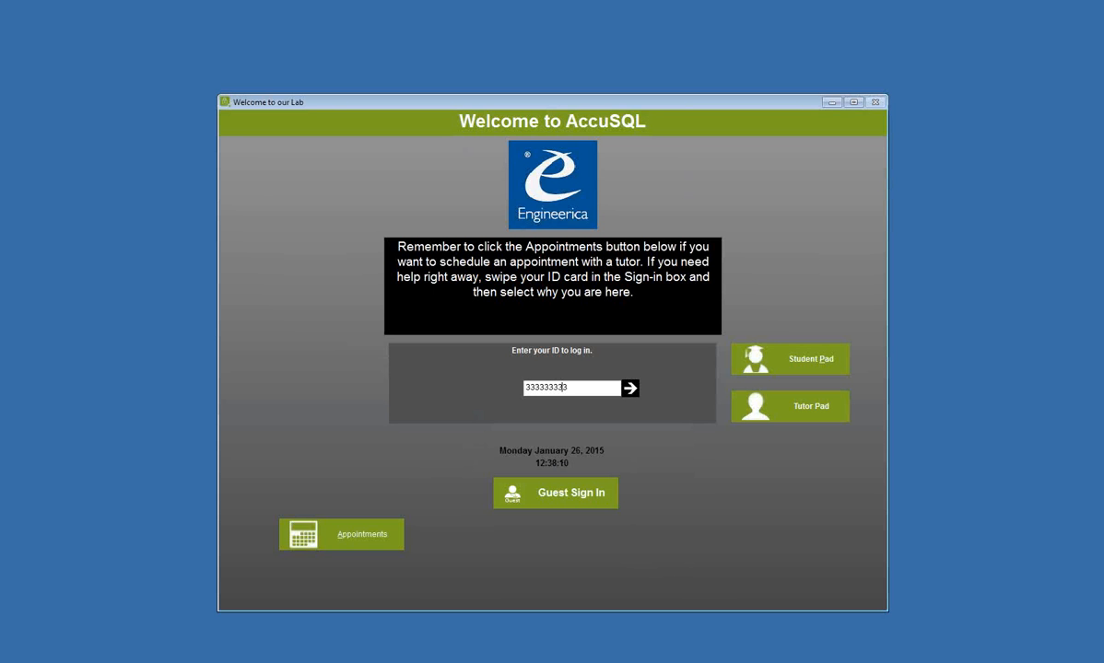
text(33333333)
key(Return)
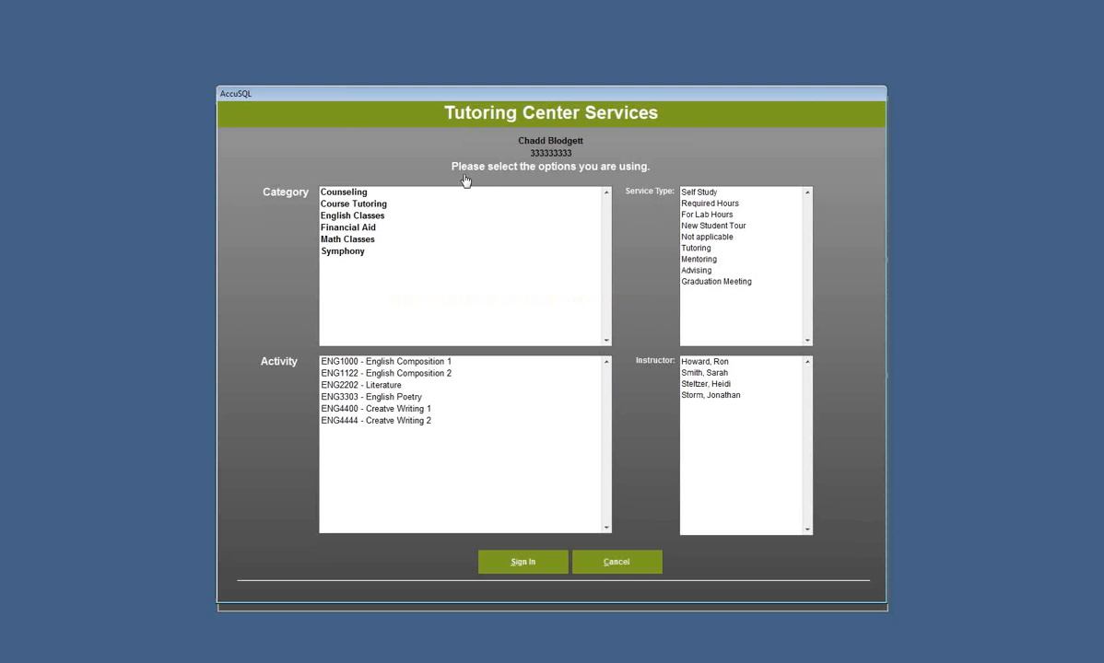
Step: Sign the student in for Math Classes, MAT111A - College Algebra I, with service type Required Hours and the third listed instructor
click(327, 227)
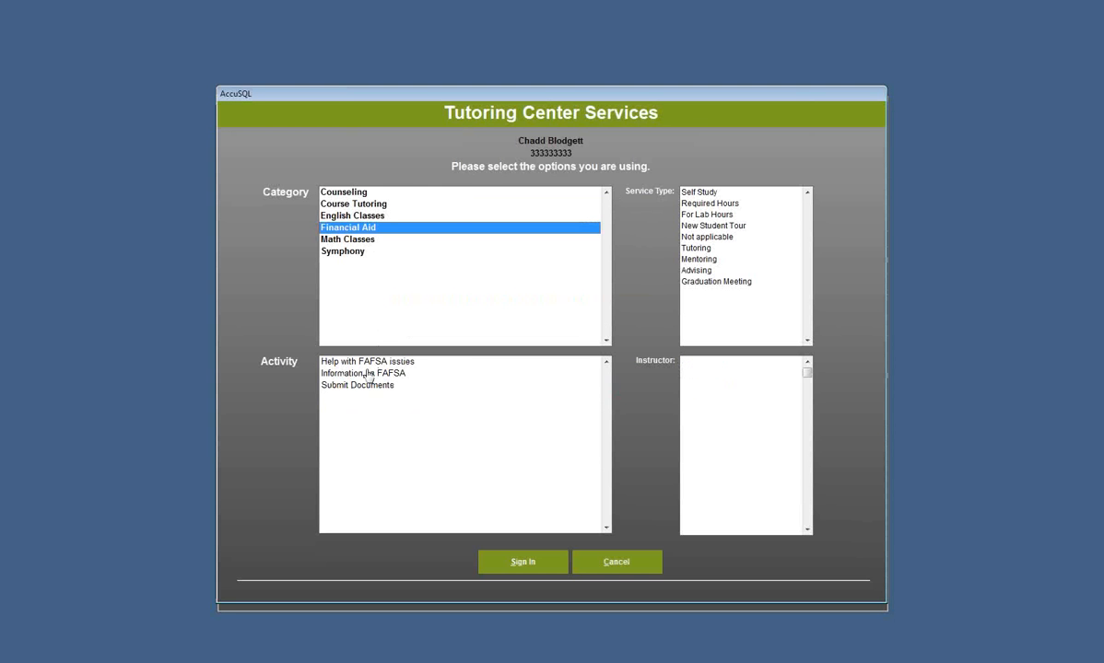
click(350, 239)
click(356, 374)
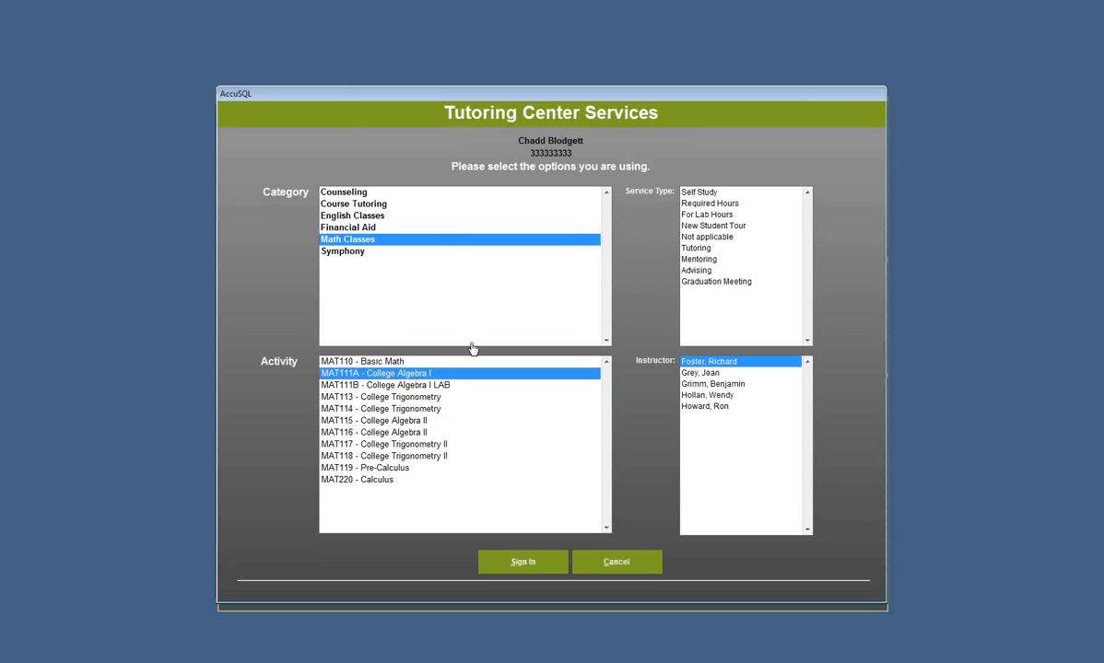
click(704, 203)
click(692, 384)
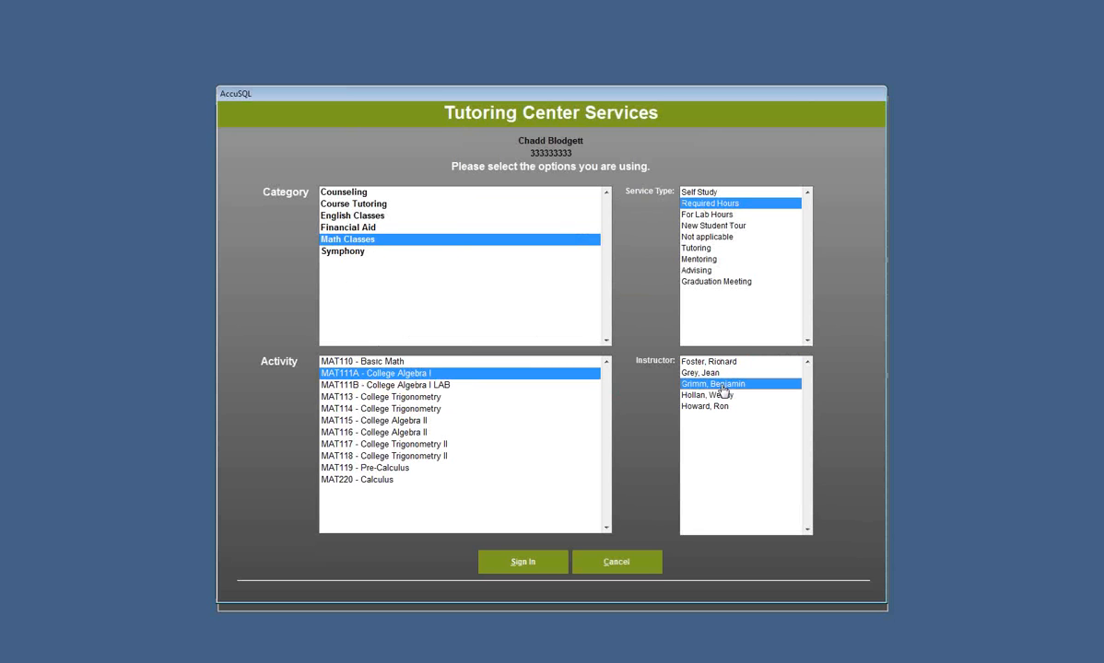
click(523, 562)
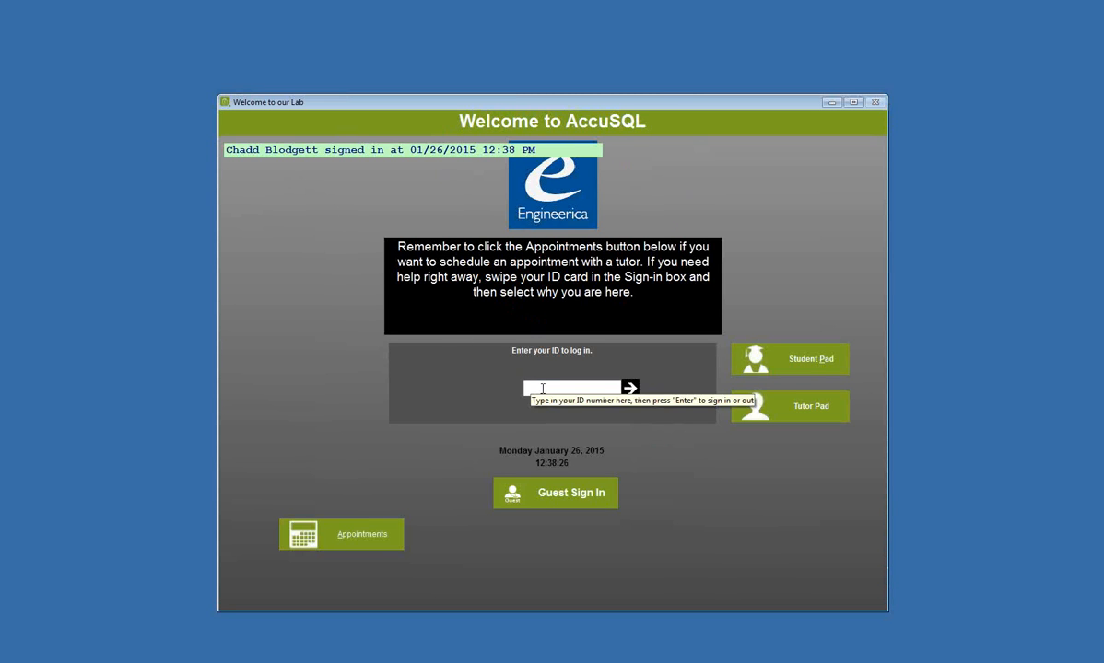
Step: Enter the administrator's ID and password at the sign-in screen to reopen System Administration
click(543, 388)
text(111111111)
key(Return)
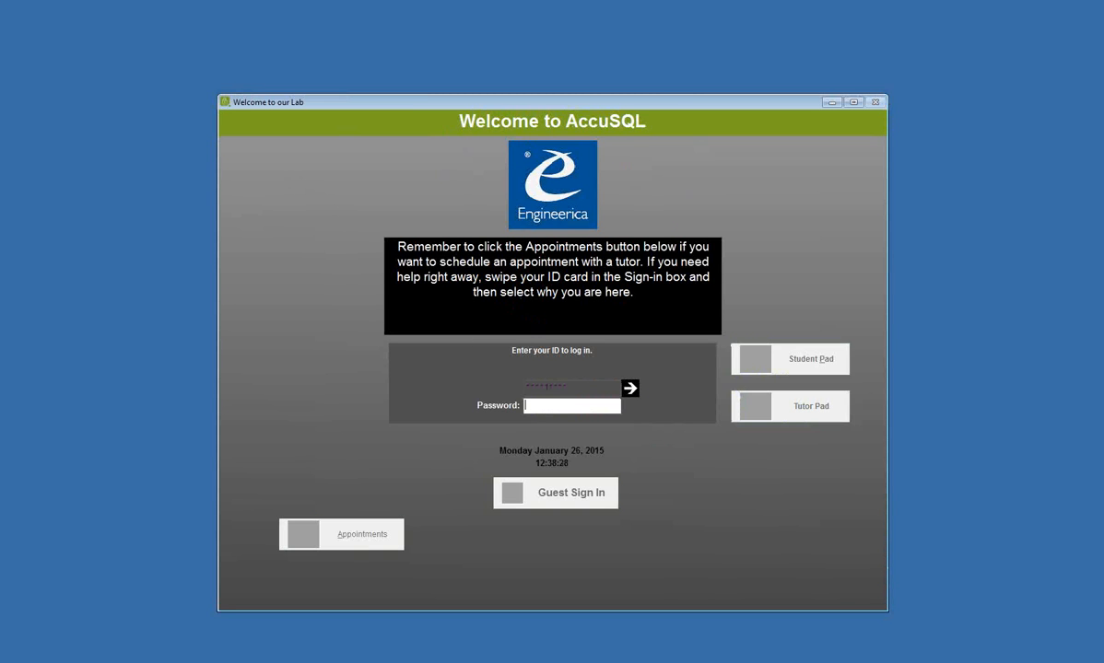
key(Return)
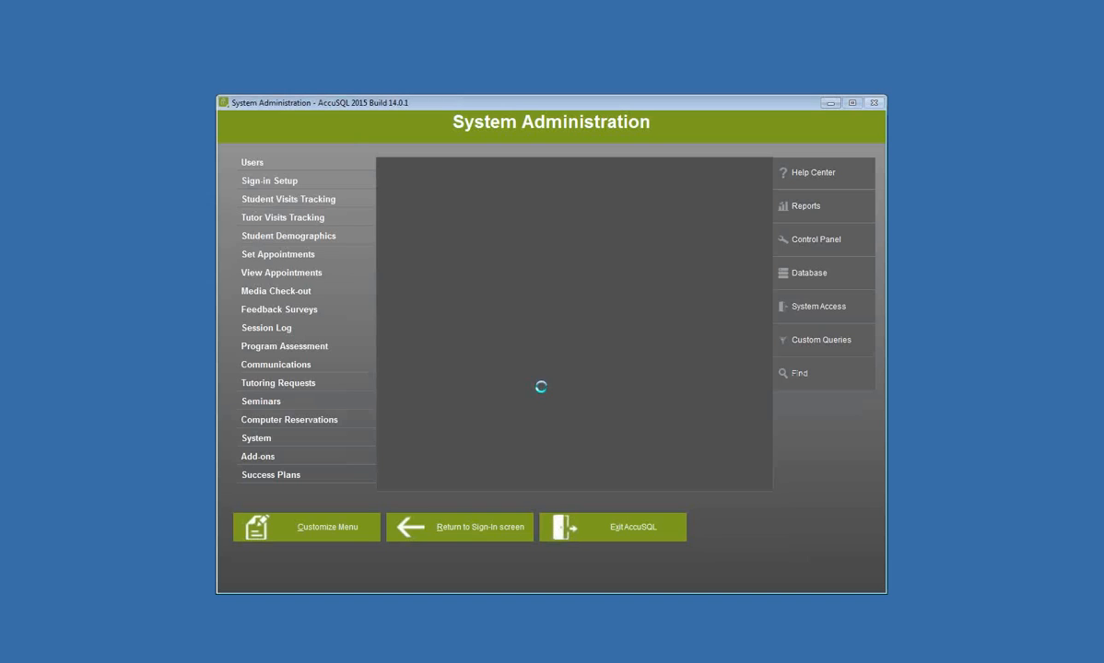
Step: Sign out all signed-in students in Student Visits Tracking using the sign-out time 01/26/2015 12:38 PM, and return to System Administration
click(312, 187)
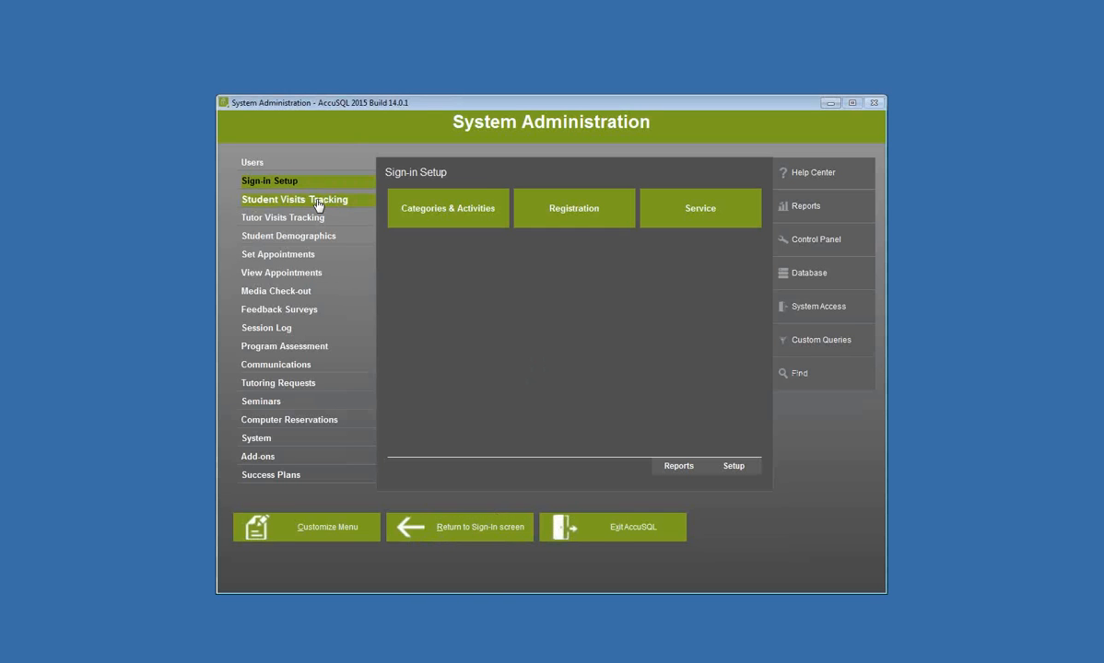
click(319, 201)
click(733, 216)
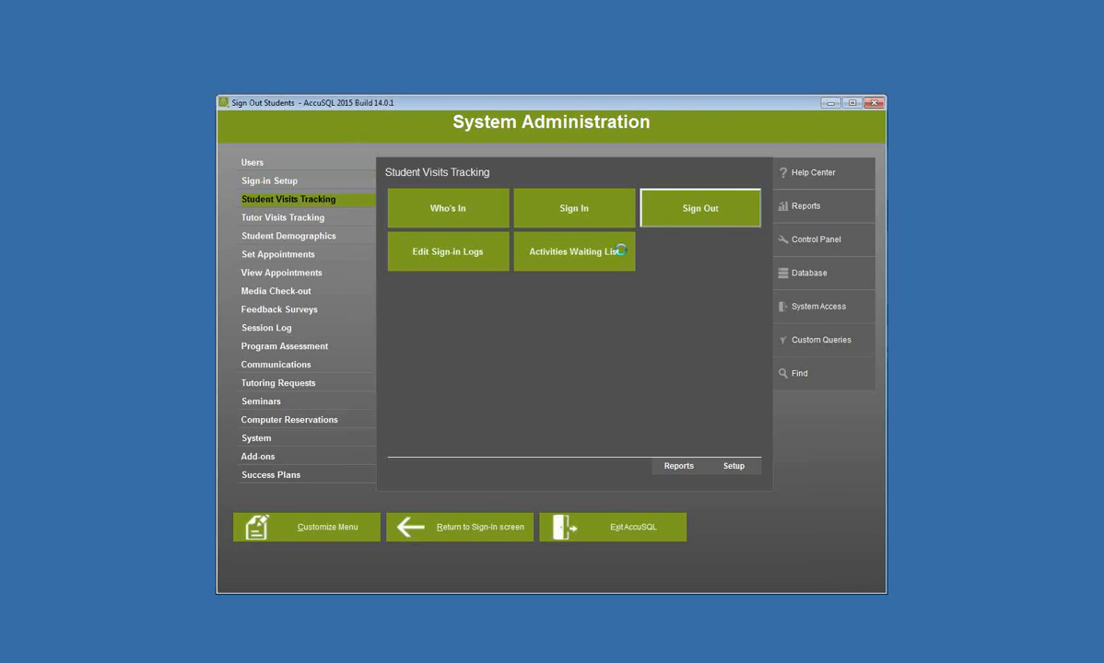
click(585, 448)
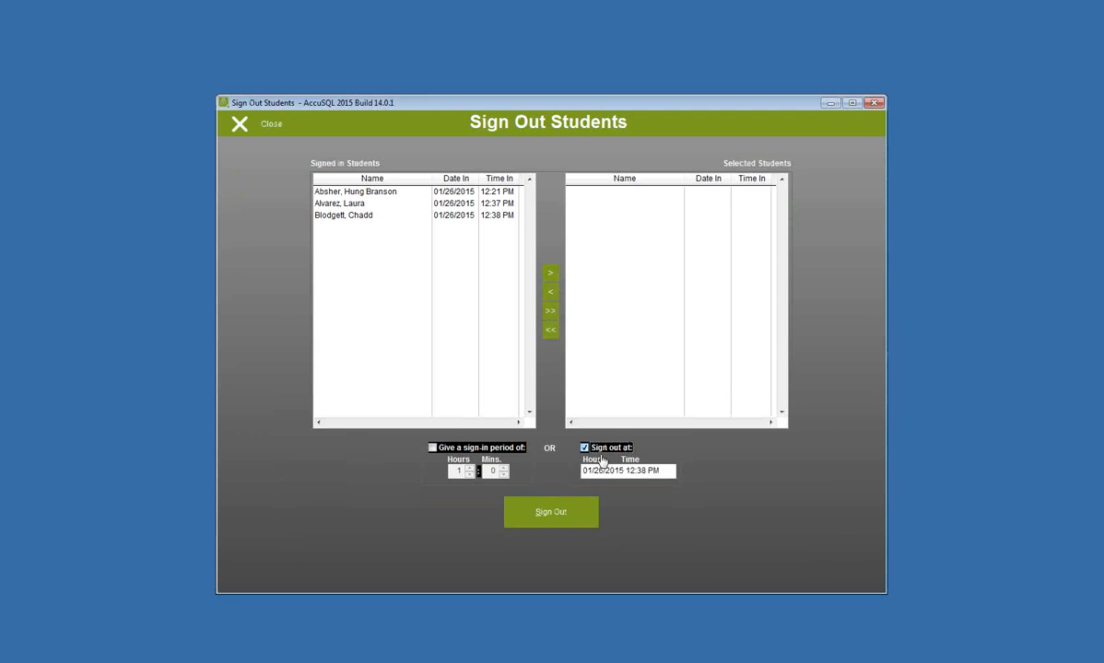
click(544, 512)
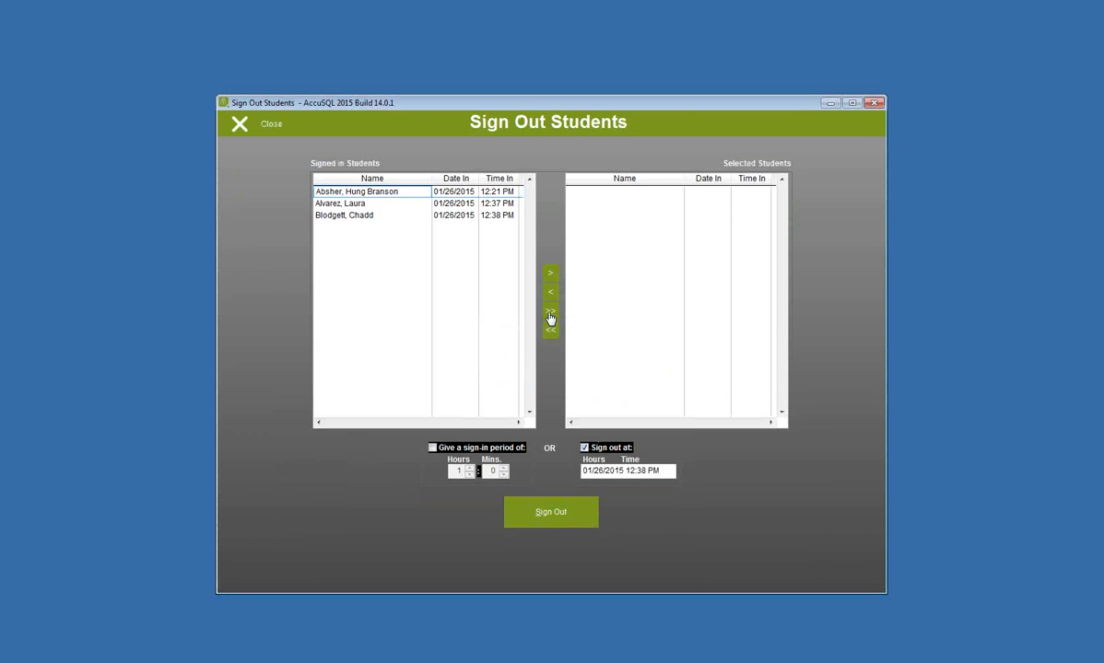
click(550, 311)
click(583, 514)
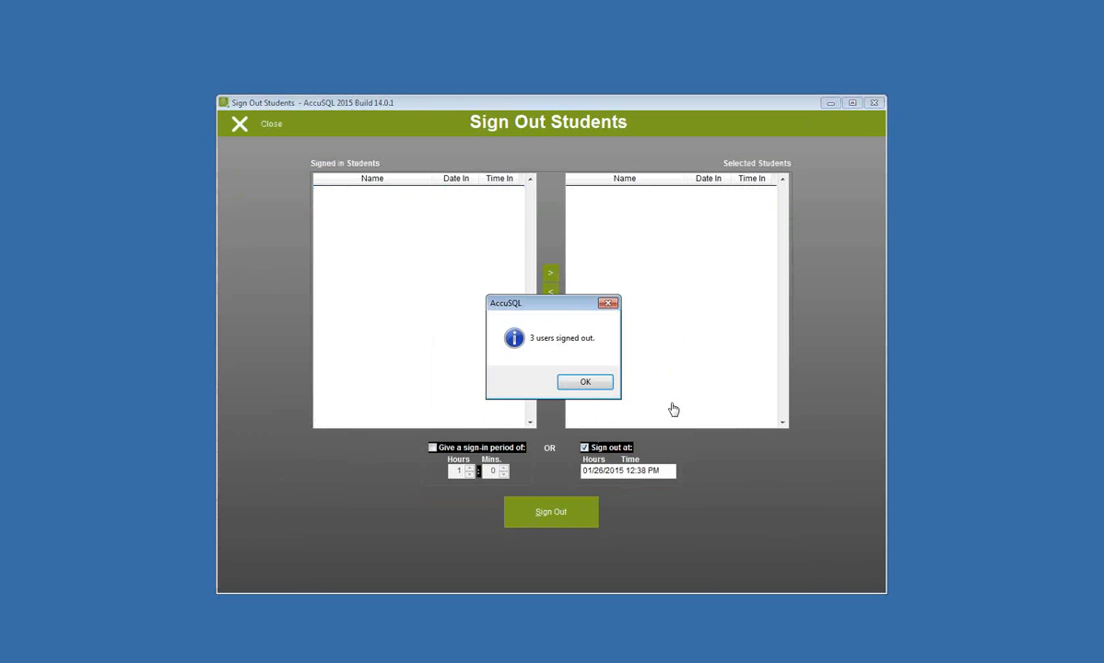
click(580, 380)
click(255, 127)
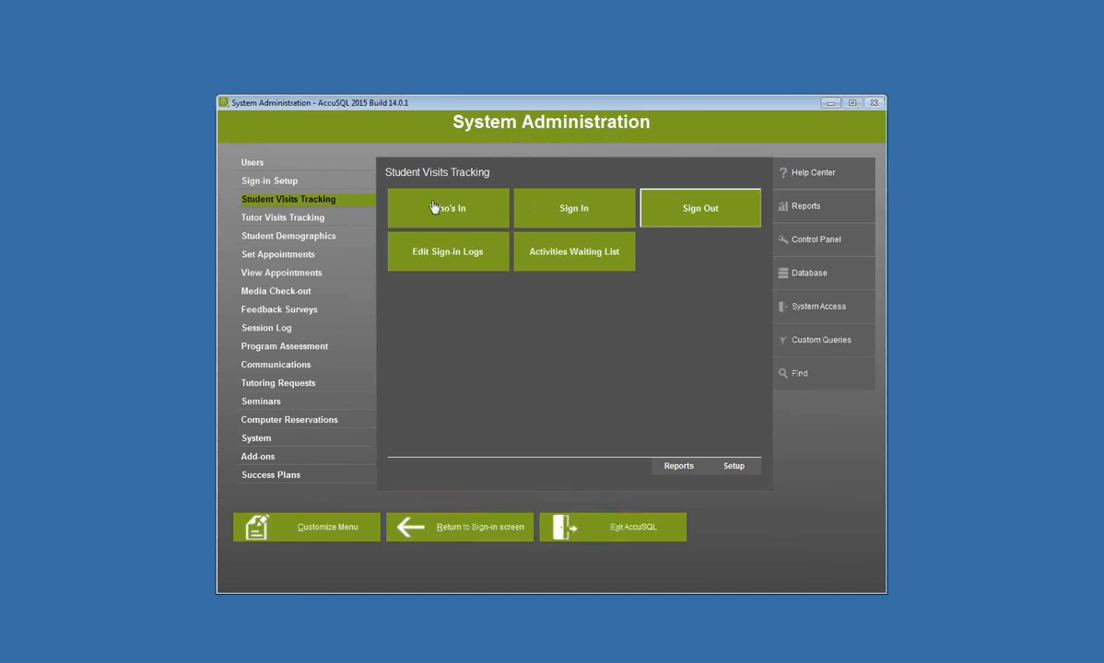
Step: Set the Tutor Selection Screen Options in Sign-in Setup to show the Tutor Selection screen at sign-in, save, and close the setup
click(276, 180)
click(735, 467)
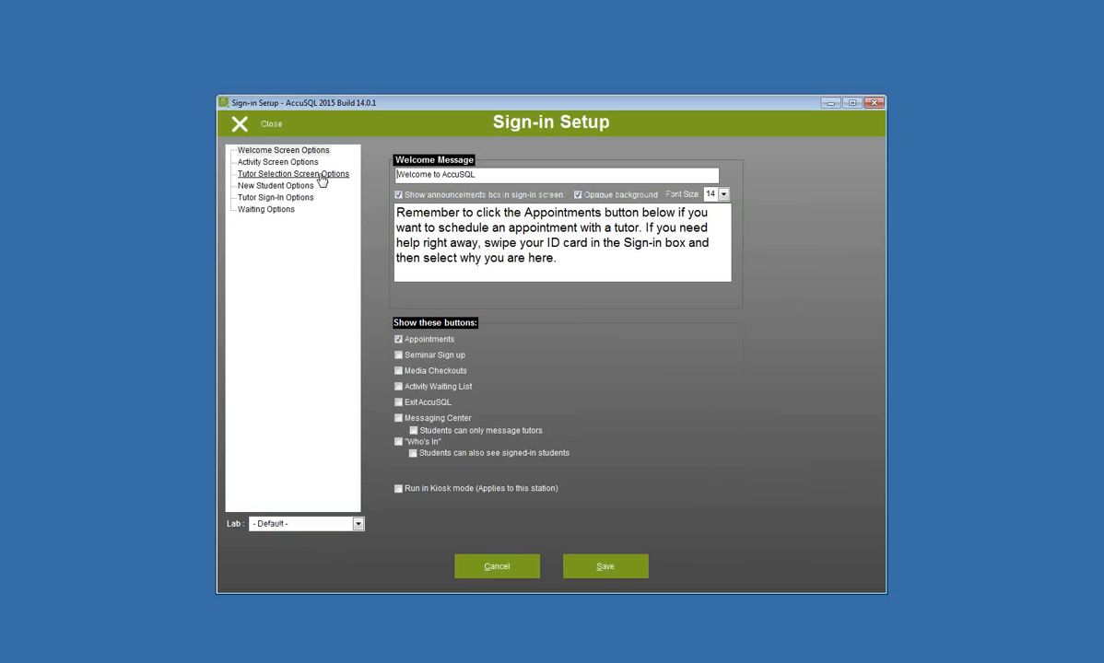
click(264, 176)
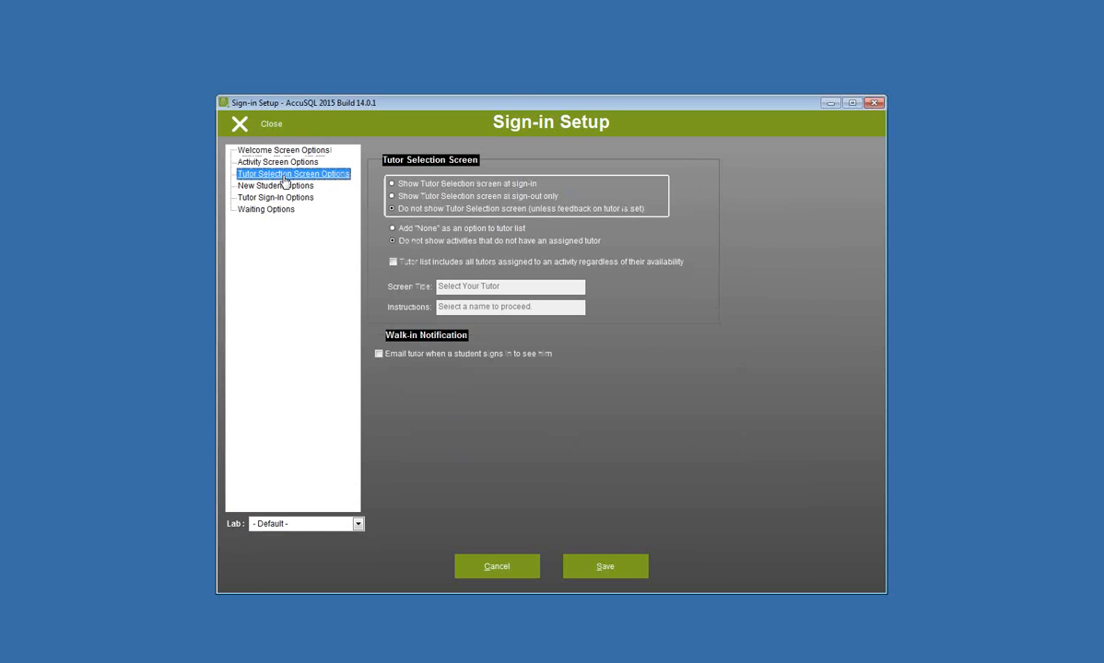
click(391, 186)
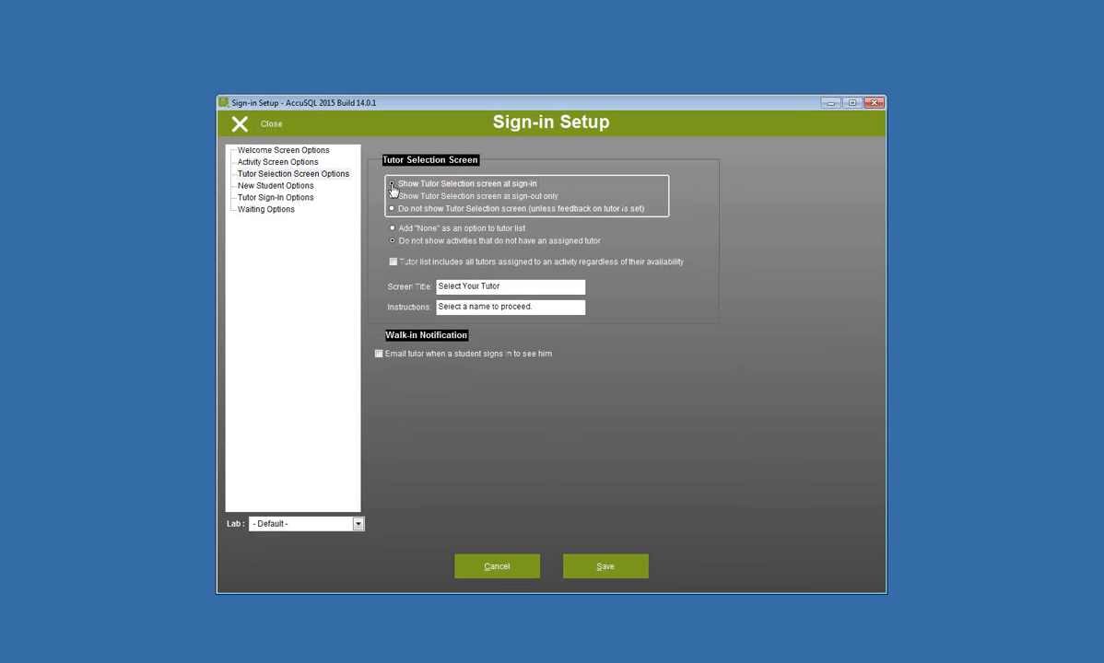
click(636, 569)
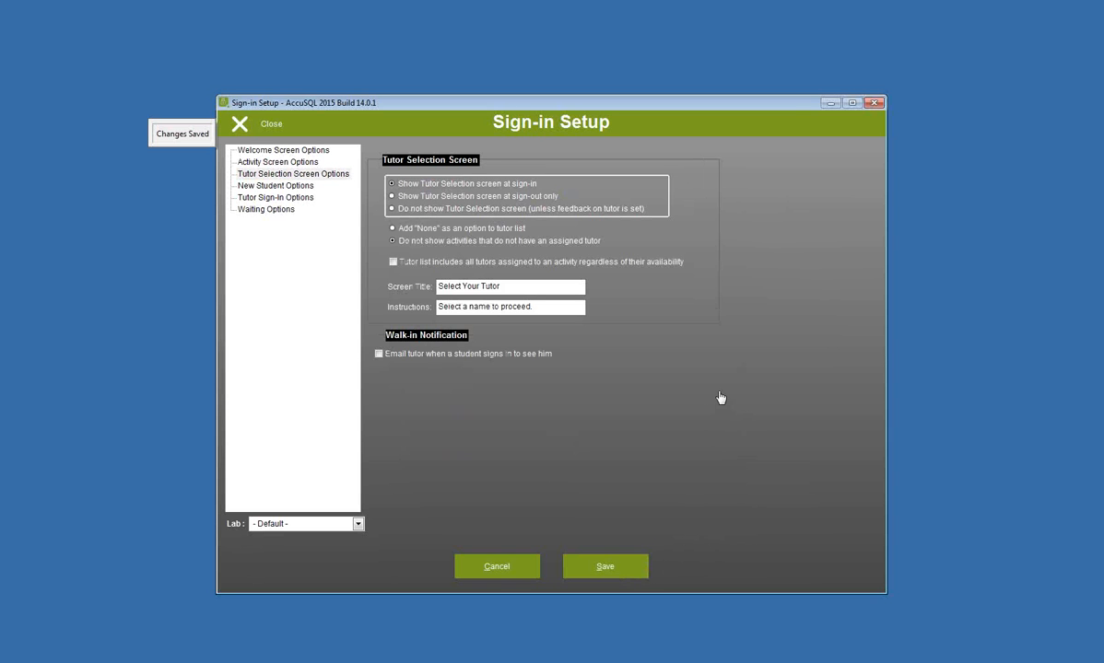
click(241, 122)
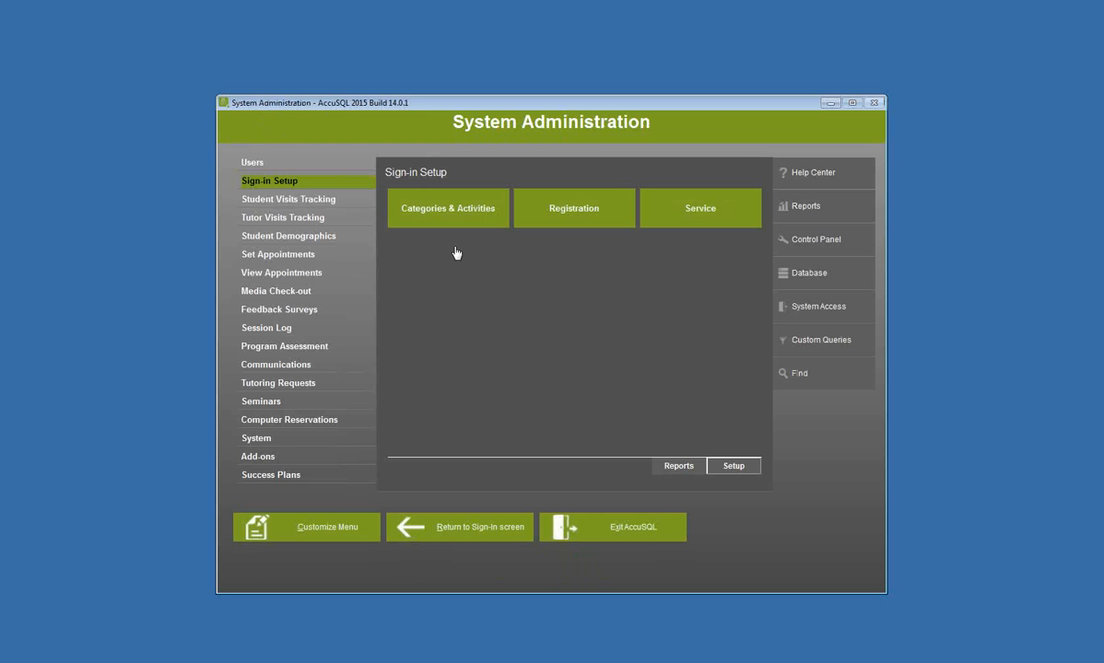
Step: Open the first tutor's record in the Tutors list, view the Add/Remove Assignments window, and accept it without changes
click(292, 171)
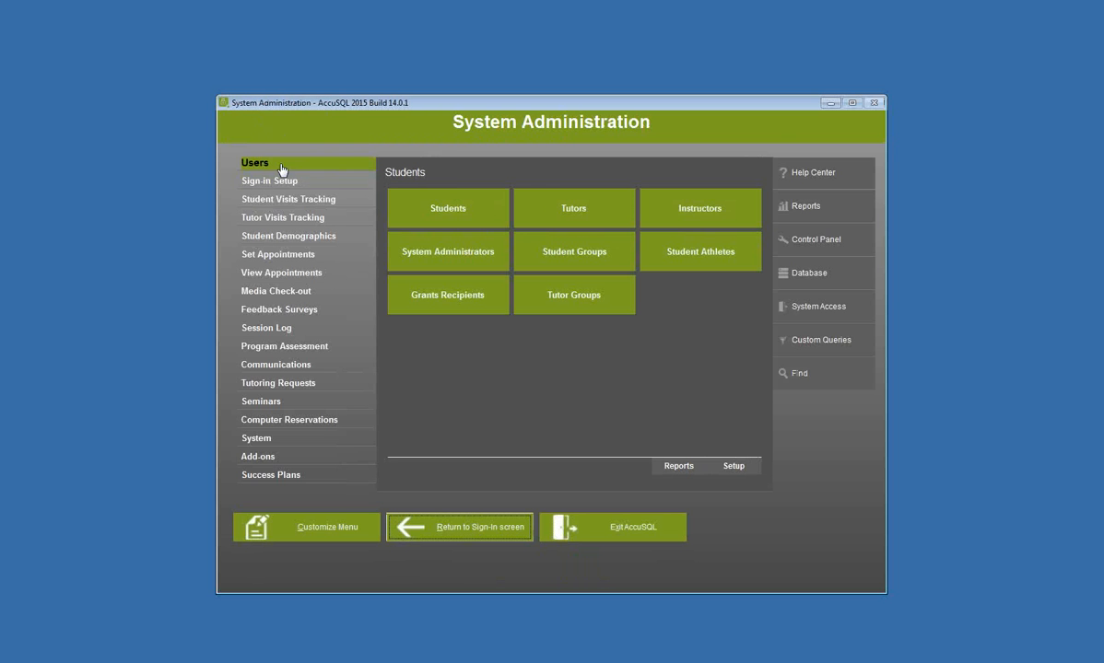
click(580, 205)
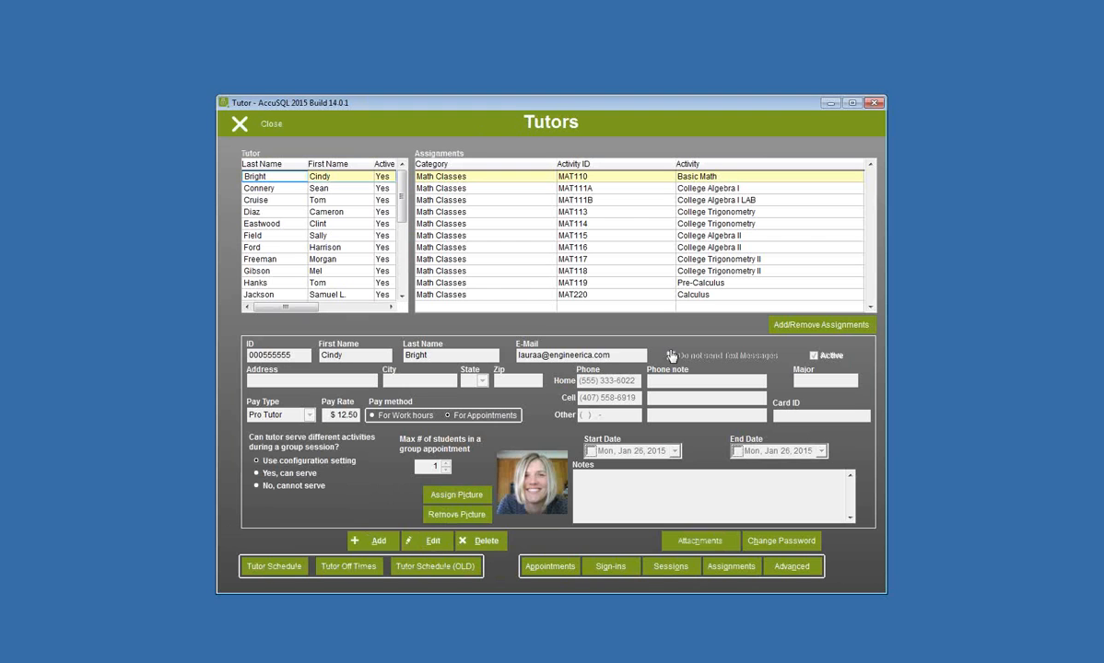
click(331, 178)
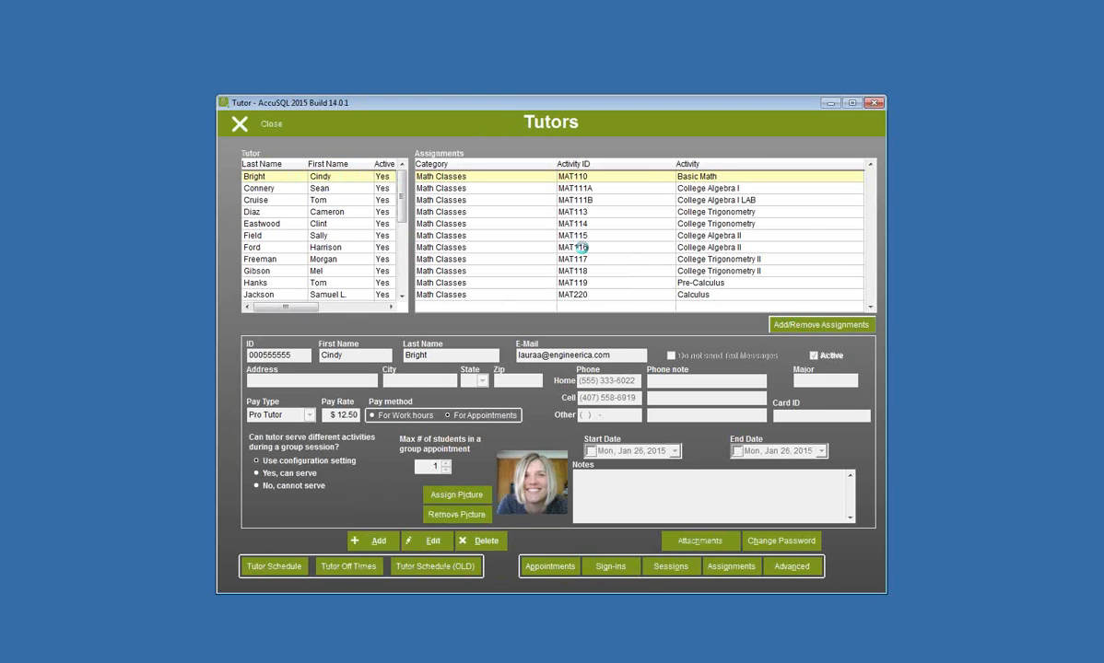
click(811, 325)
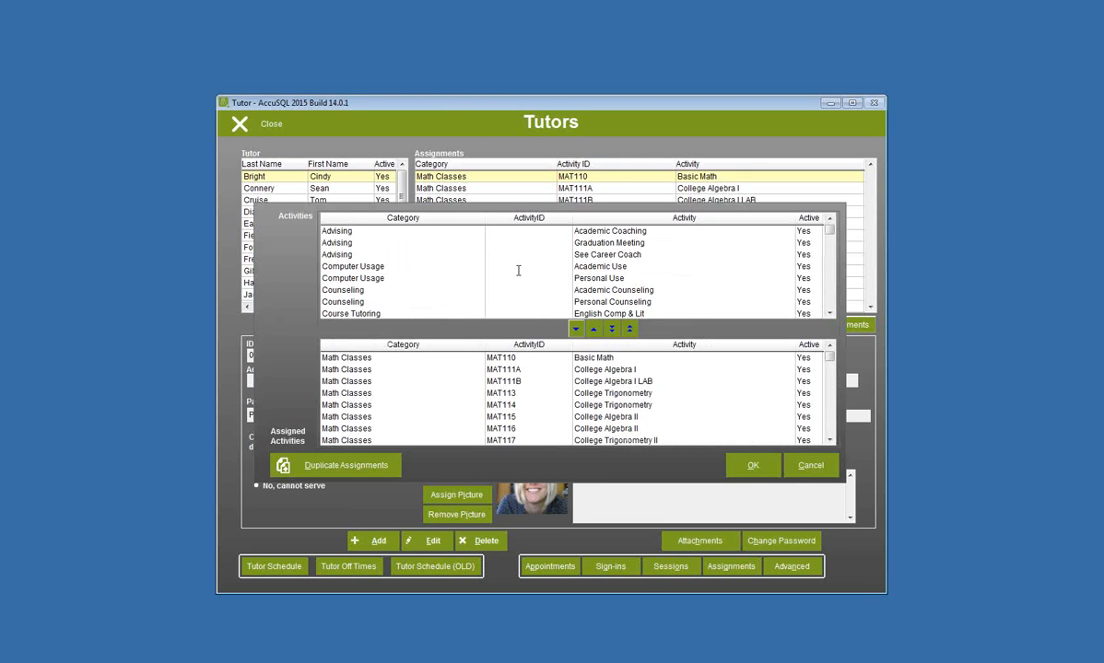
click(751, 464)
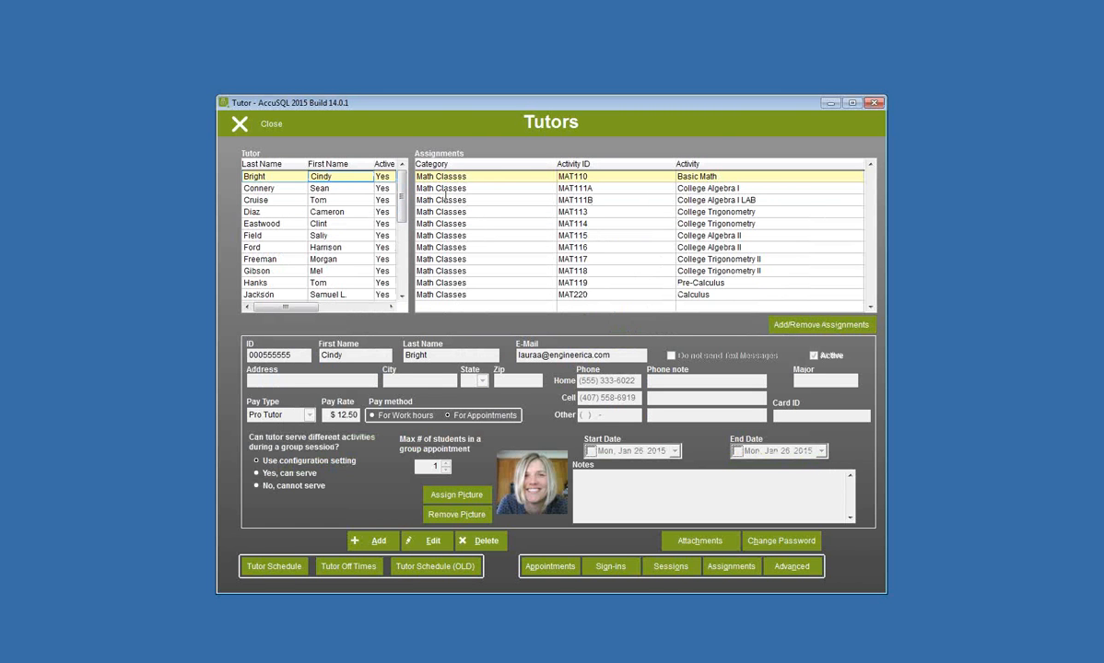
Step: Examine the first tutor's assigned math activities, reopen and cancel the assignments window, and close the Tutors list
click(462, 296)
click(459, 283)
click(457, 260)
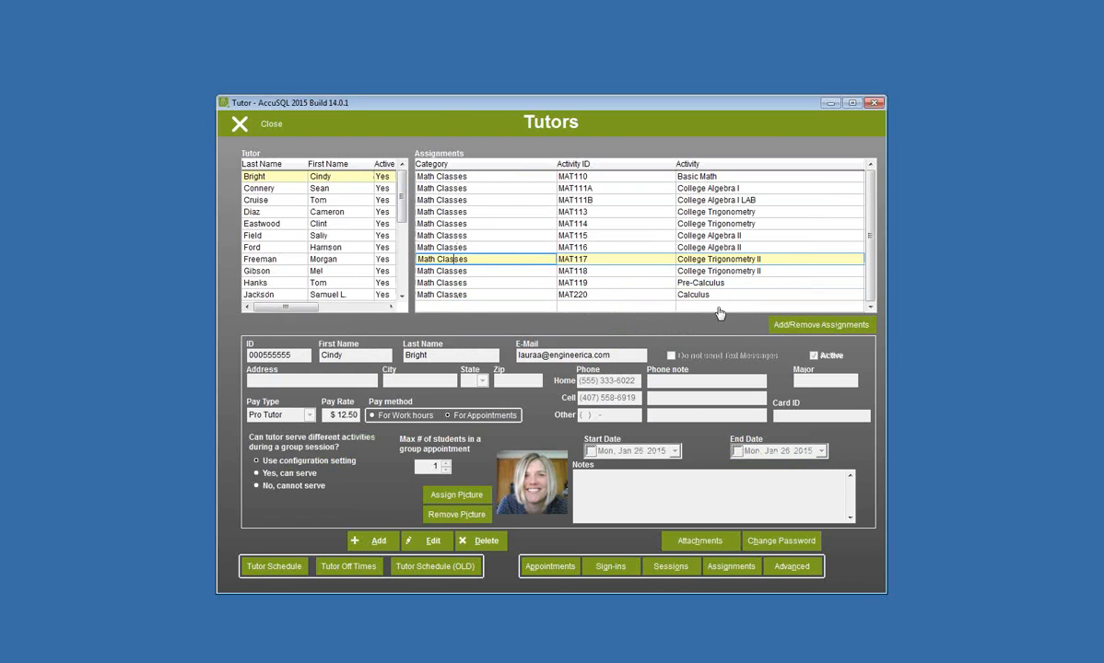
click(811, 324)
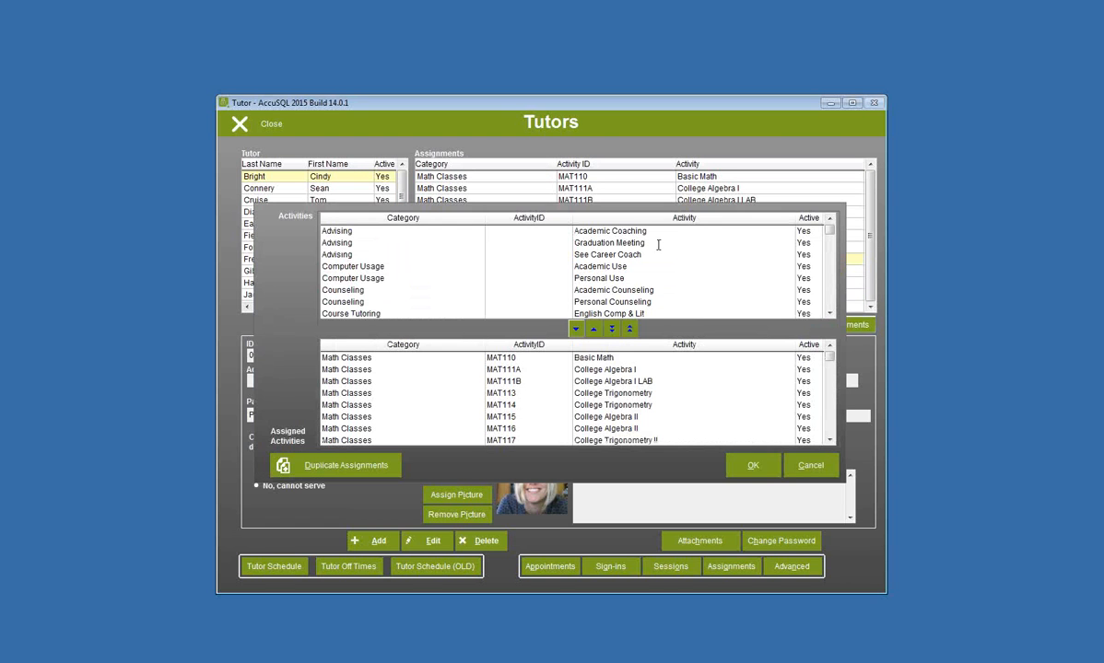
click(803, 467)
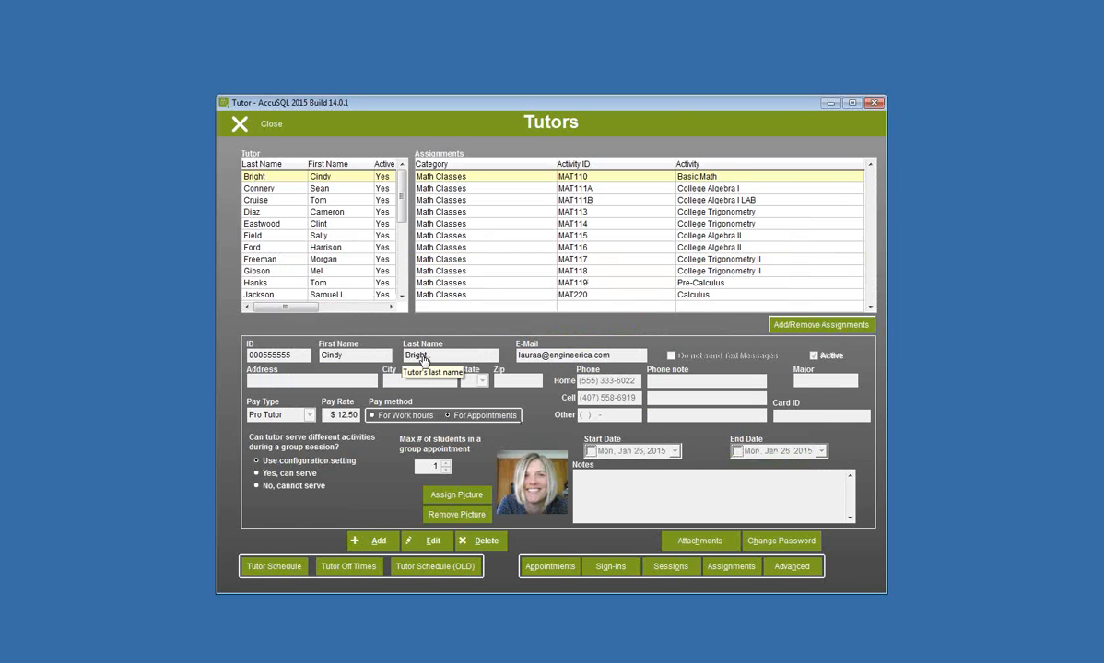
click(272, 125)
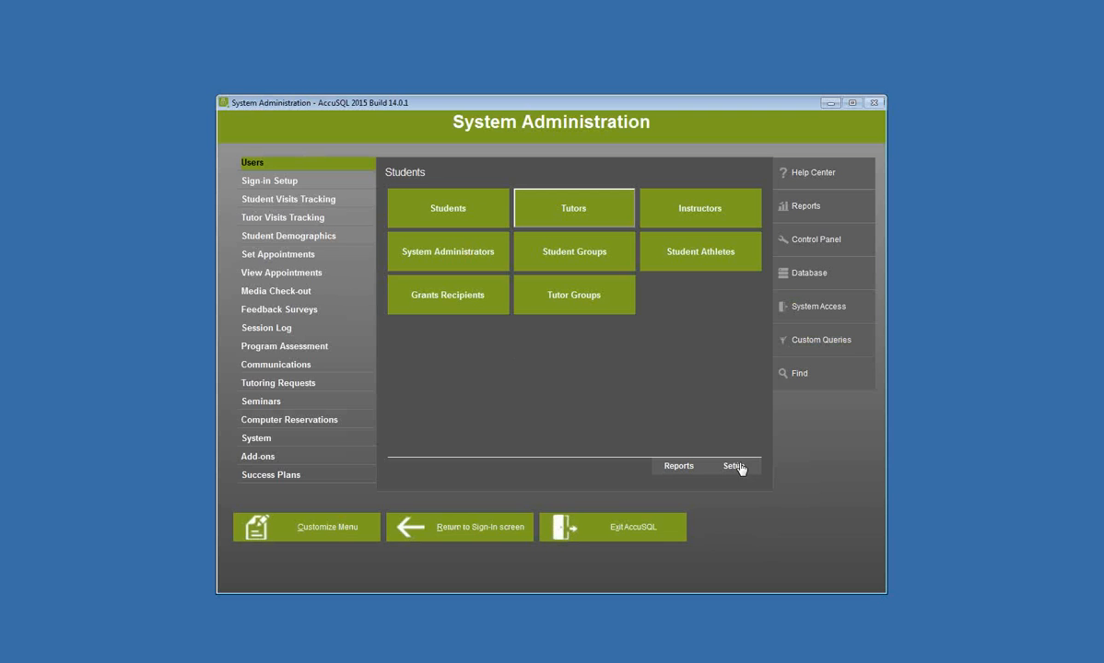
Step: Review the Tutor Selection Screen Options, including listing all assigned tutors regardless of availability, and close Sign-in Setup without saving
click(299, 185)
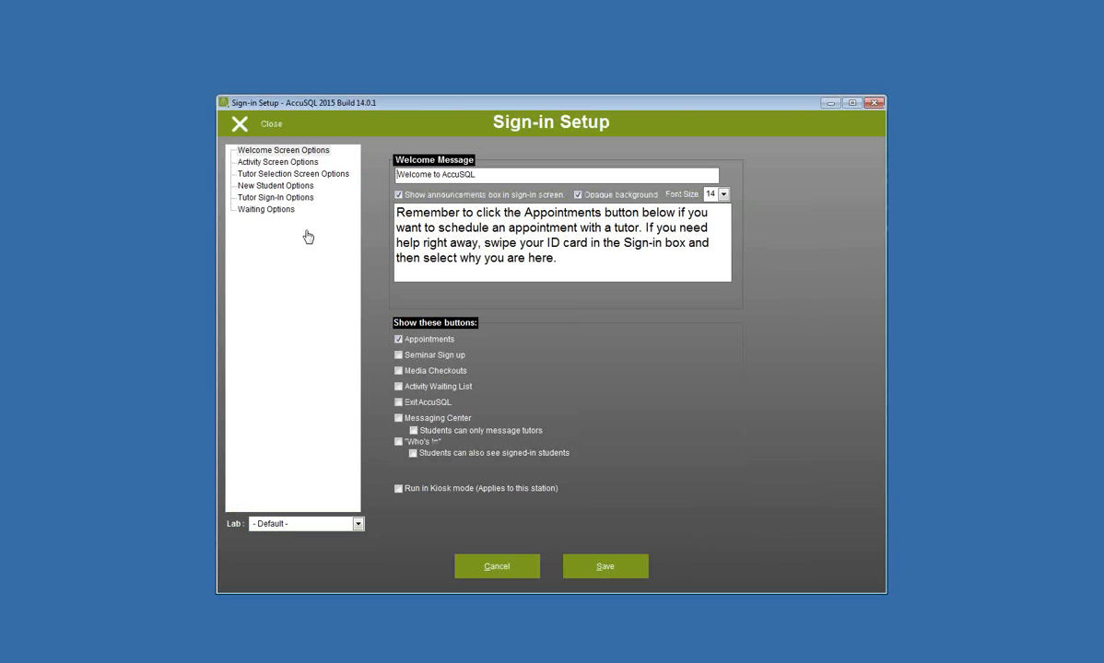
click(292, 175)
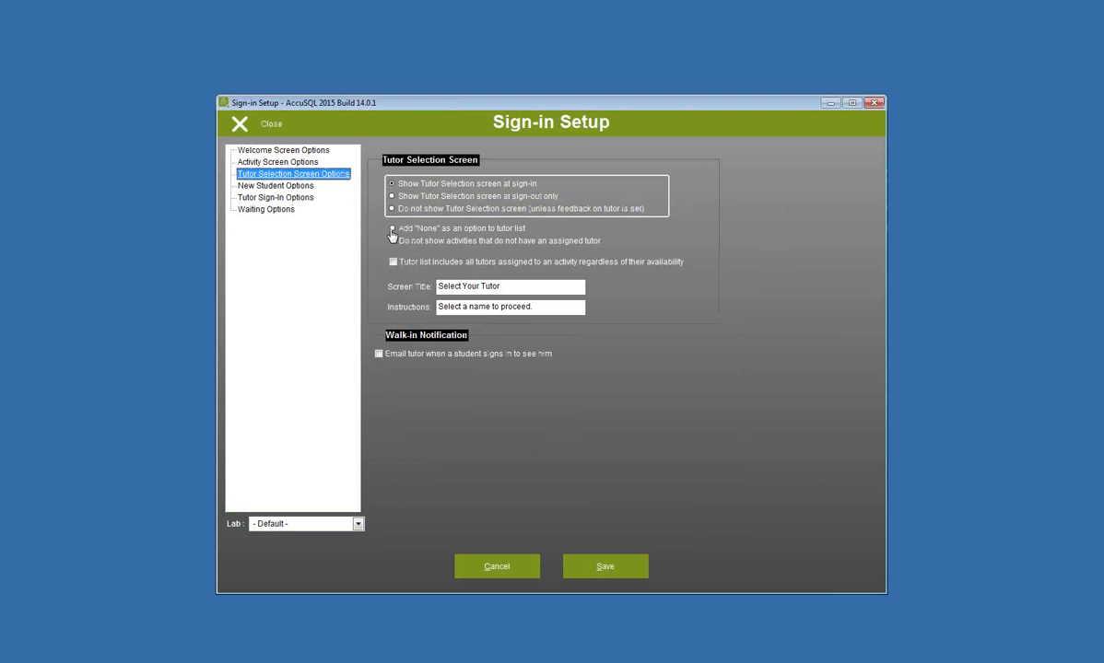
click(397, 266)
click(394, 263)
click(269, 126)
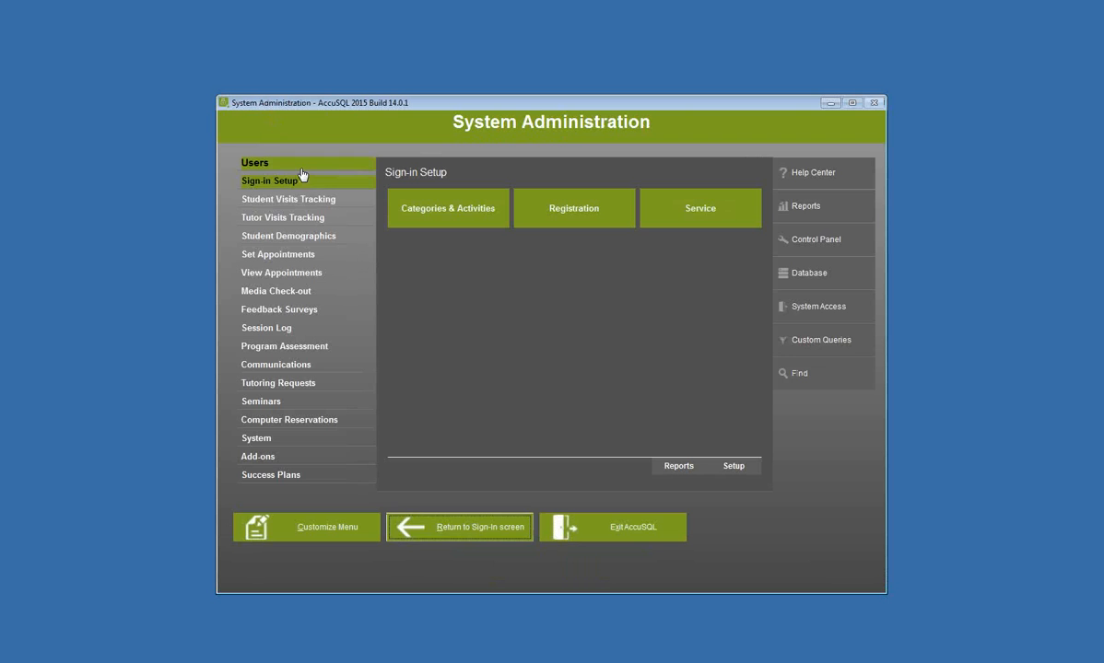
Step: Open the first tutor's schedule from the Tutors list, examine the REGULAR schedule, and return to System Administration
click(546, 226)
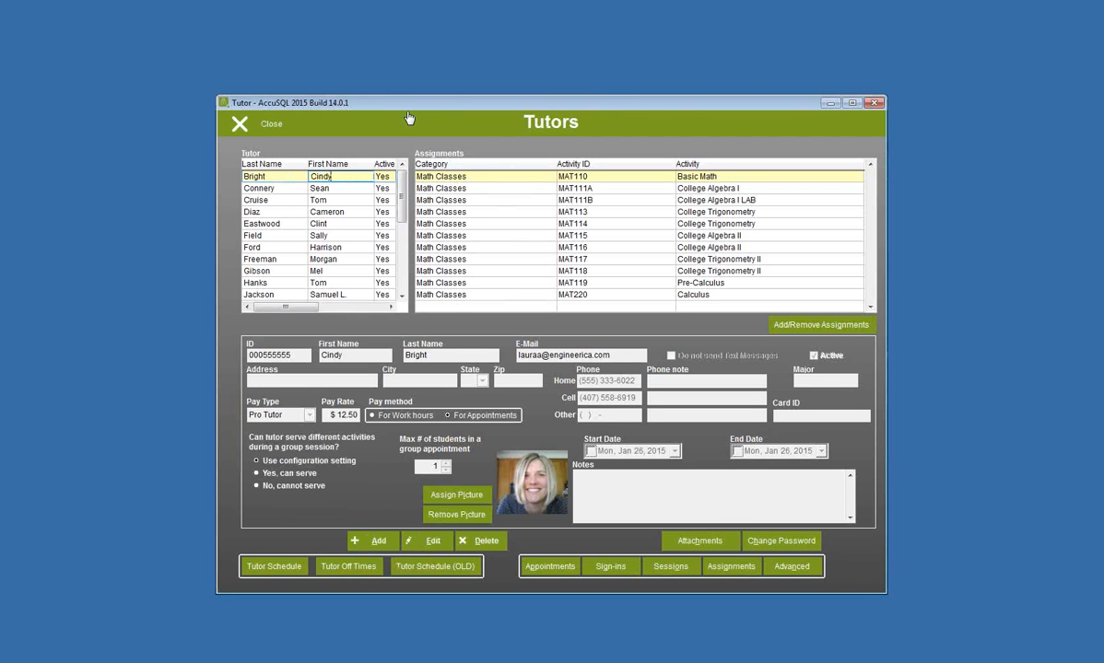
click(274, 571)
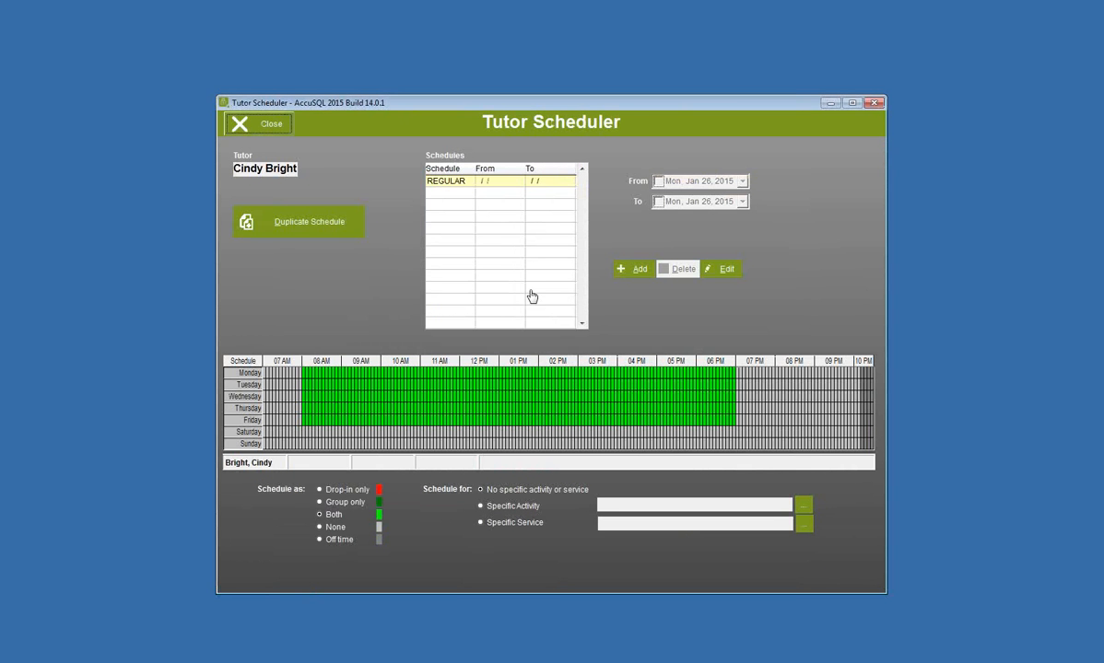
click(467, 180)
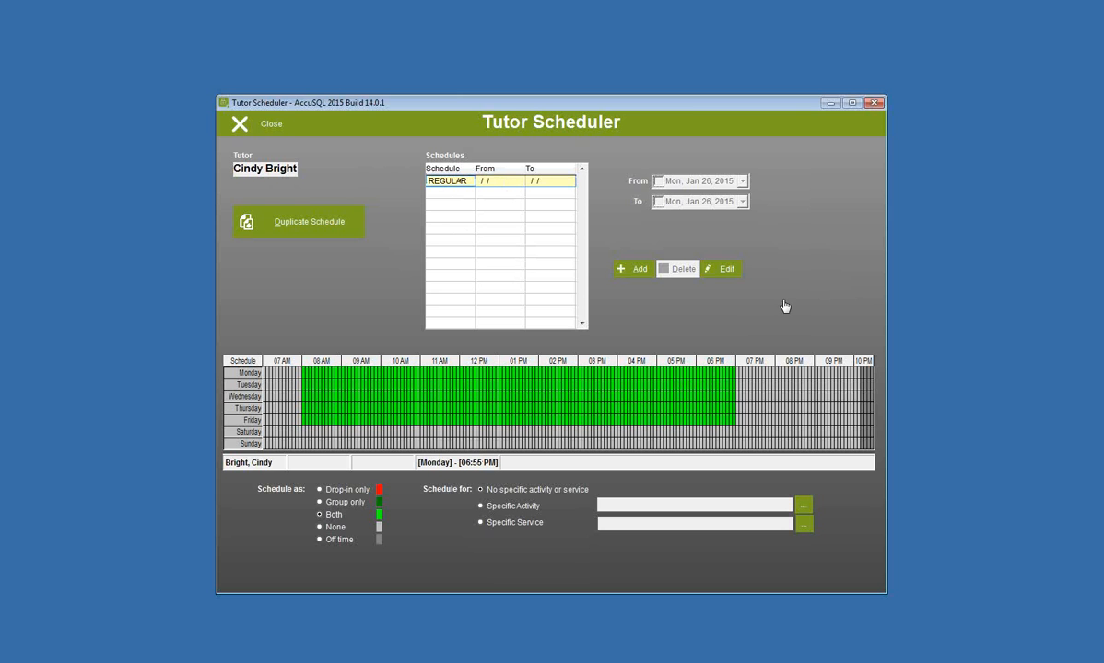
click(263, 125)
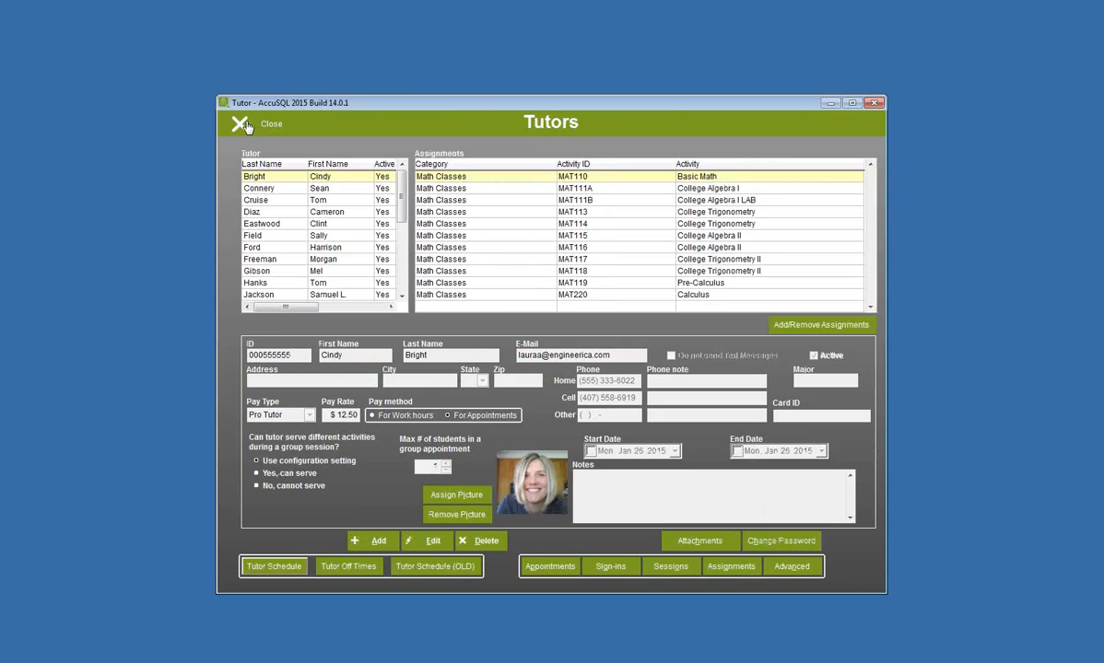
click(235, 122)
Step: Return to the sign-in screen and enter a student's ID number to open Tutoring Center Services
click(473, 516)
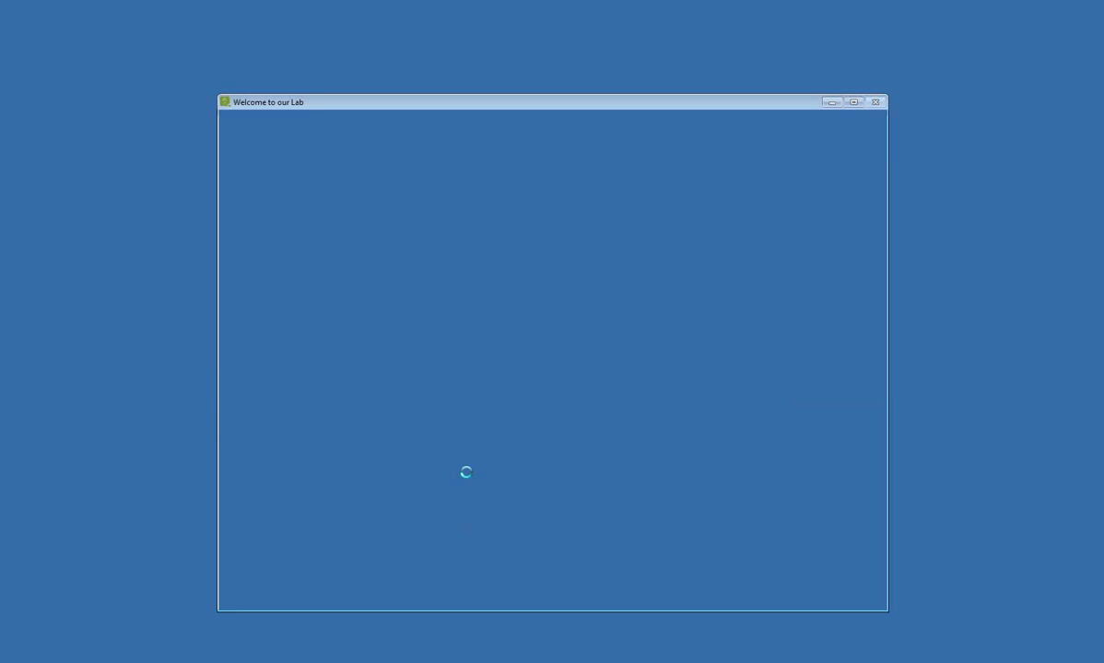
text(444444444)
key(Return)
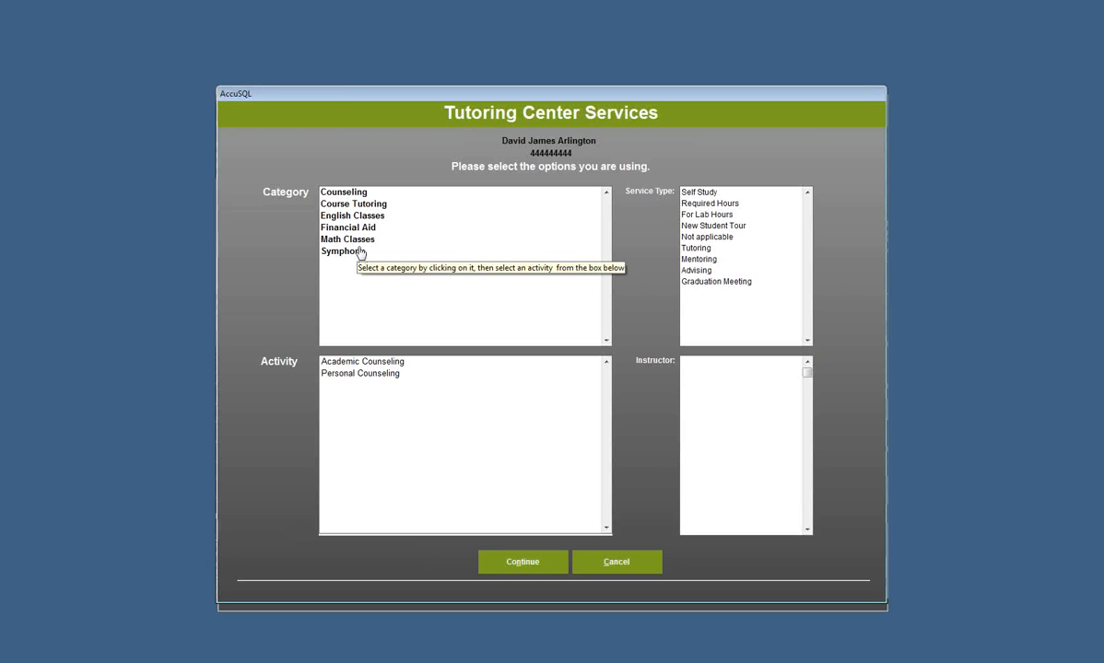
Step: Choose Math Classes, MAT111A - College Algebra I, service type Required Hours and the third listed instructor, and continue to tutor selection
click(348, 239)
click(382, 373)
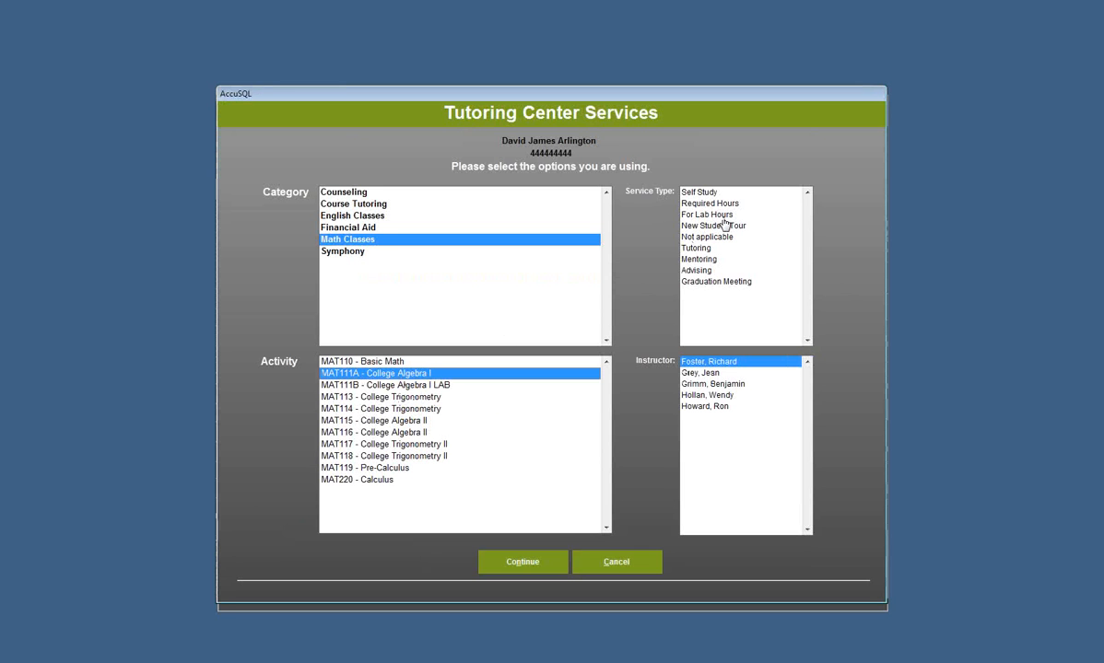
click(700, 204)
click(709, 383)
click(530, 565)
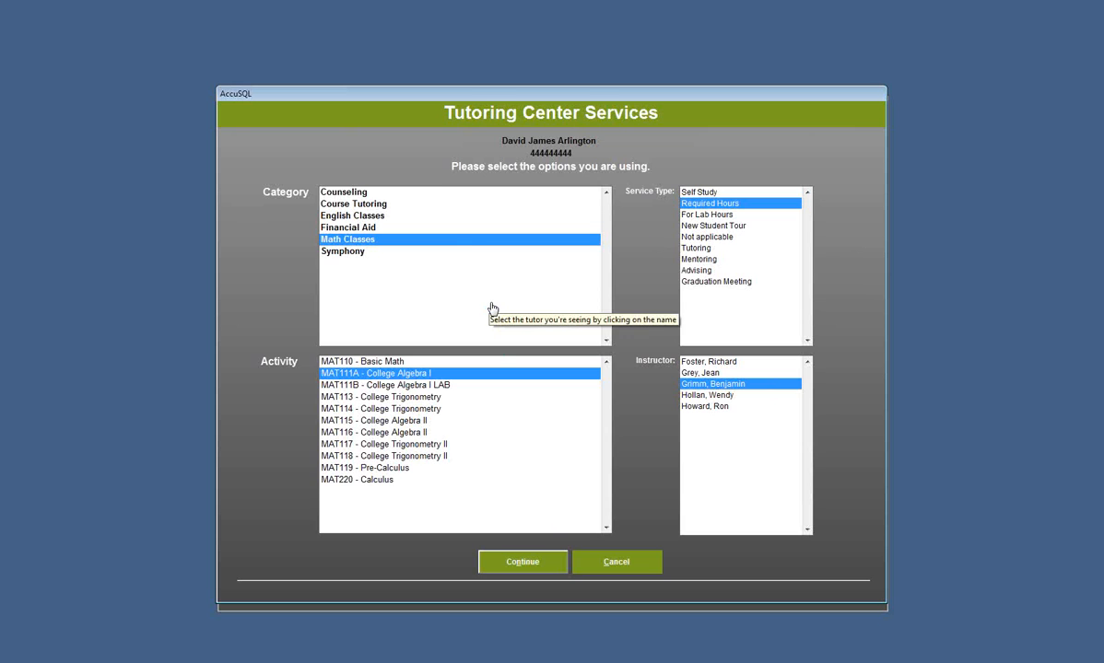
Step: Look through the first three named tutors on the Select Your Tutor screen and cancel the sign-in
click(477, 217)
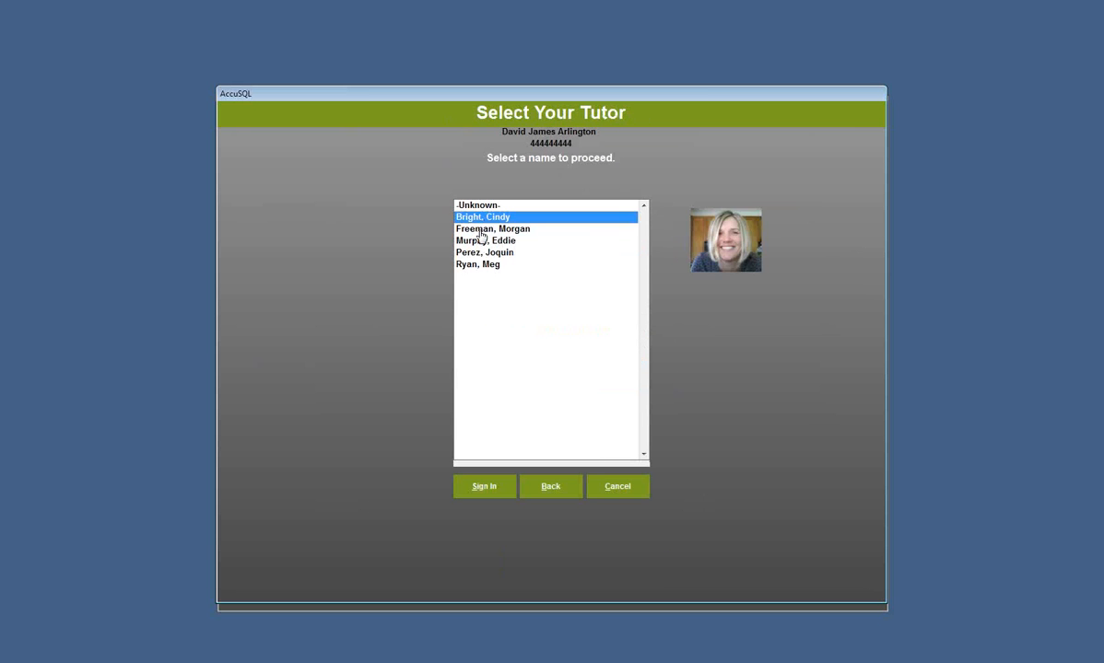
key(Down)
key(Down)
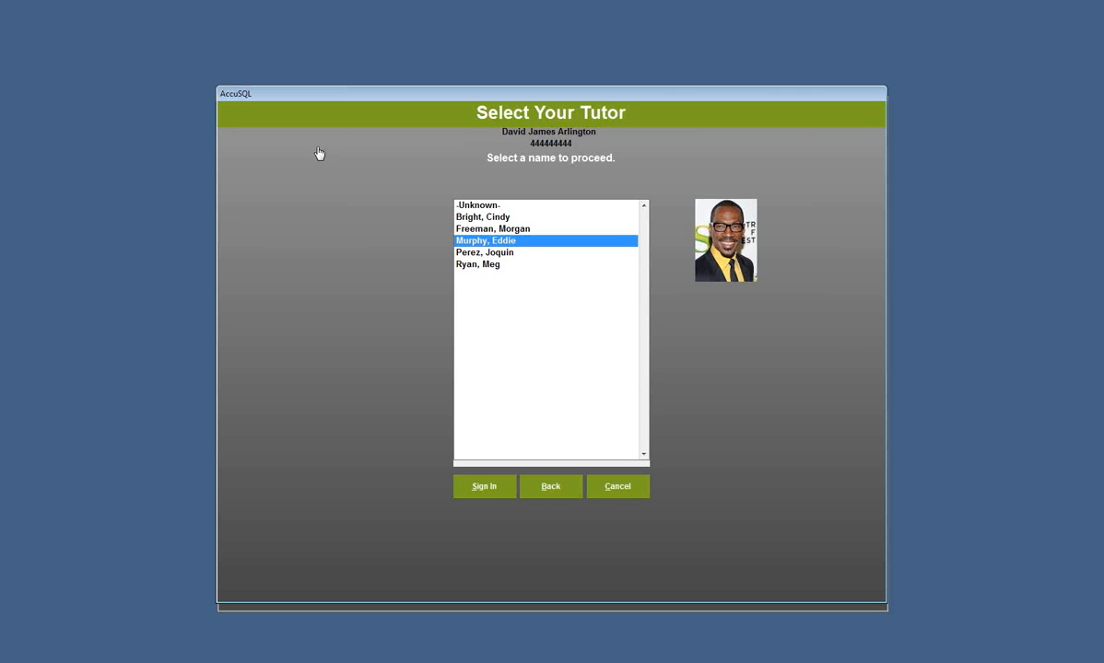
click(626, 486)
Step: Enter the administrator's ID and password at the sign-in screen to get back into System Administration
click(569, 381)
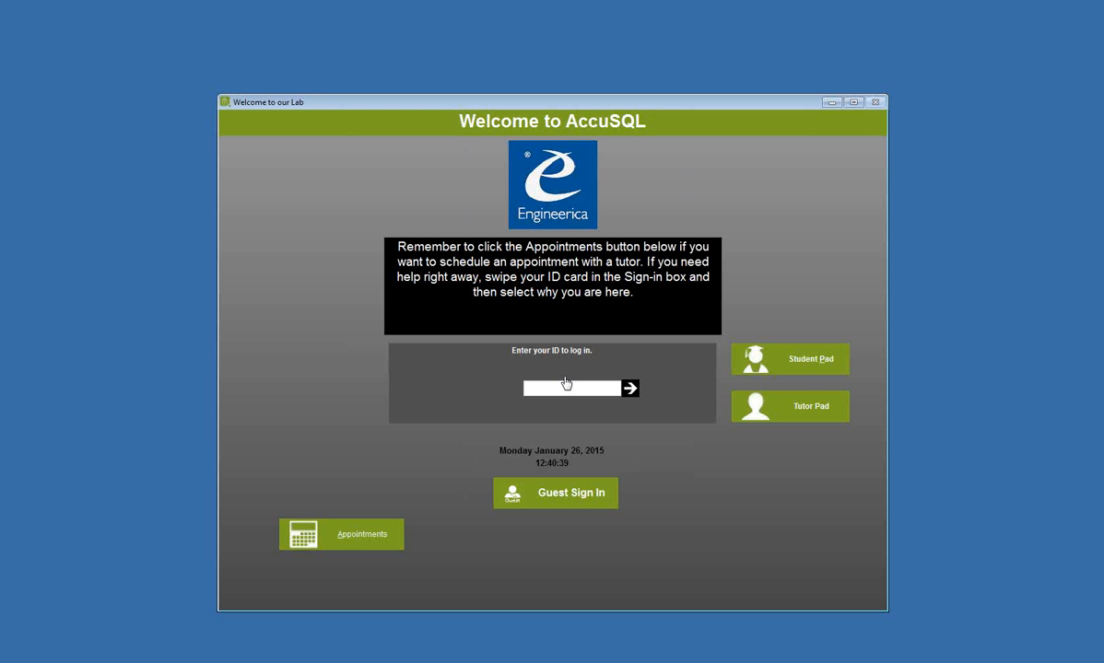
text(11111111)
key(Return)
key(Return)
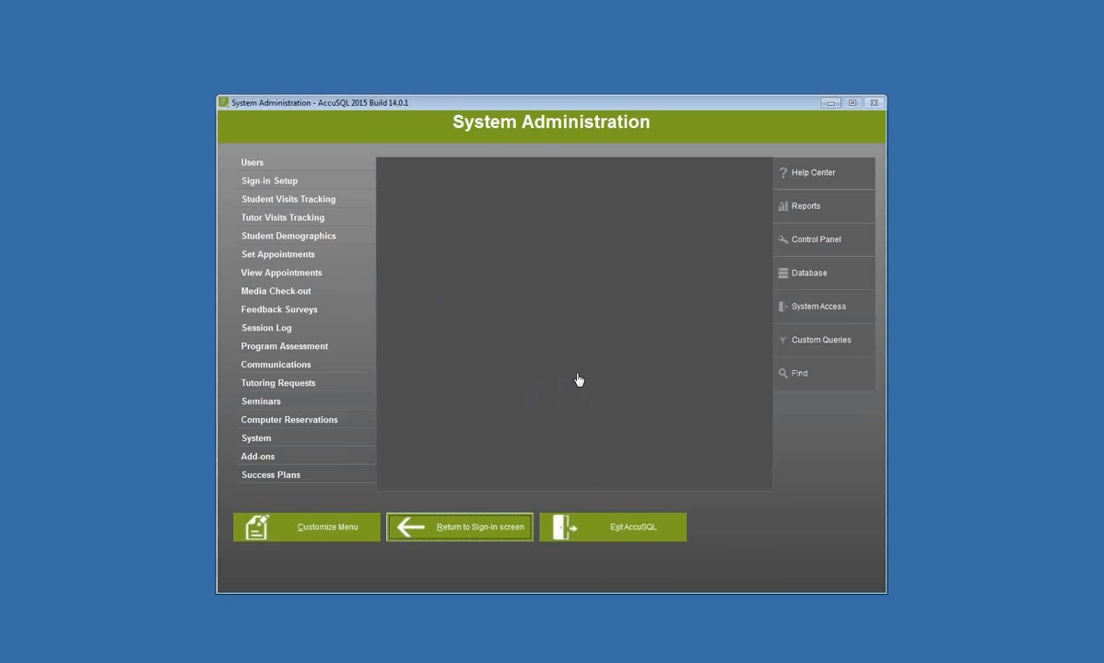
Step: Start a student sign-in with the student's ID number, view the activities under the Counseling through Math Classes categories, and cancel the sign-in
click(475, 528)
text(2)
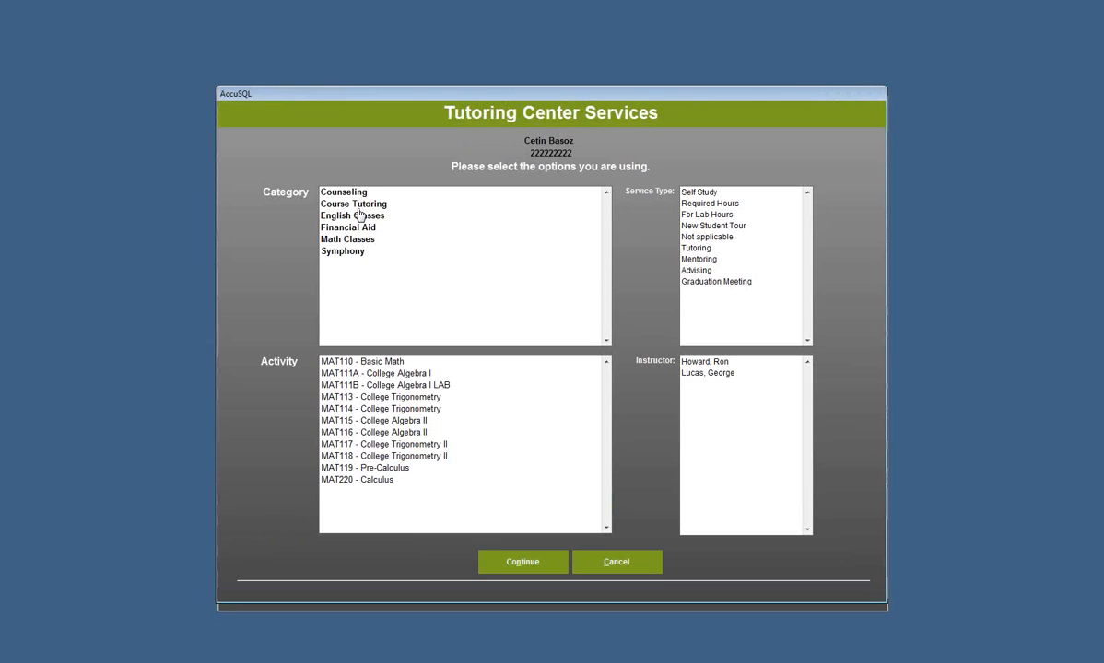
click(362, 195)
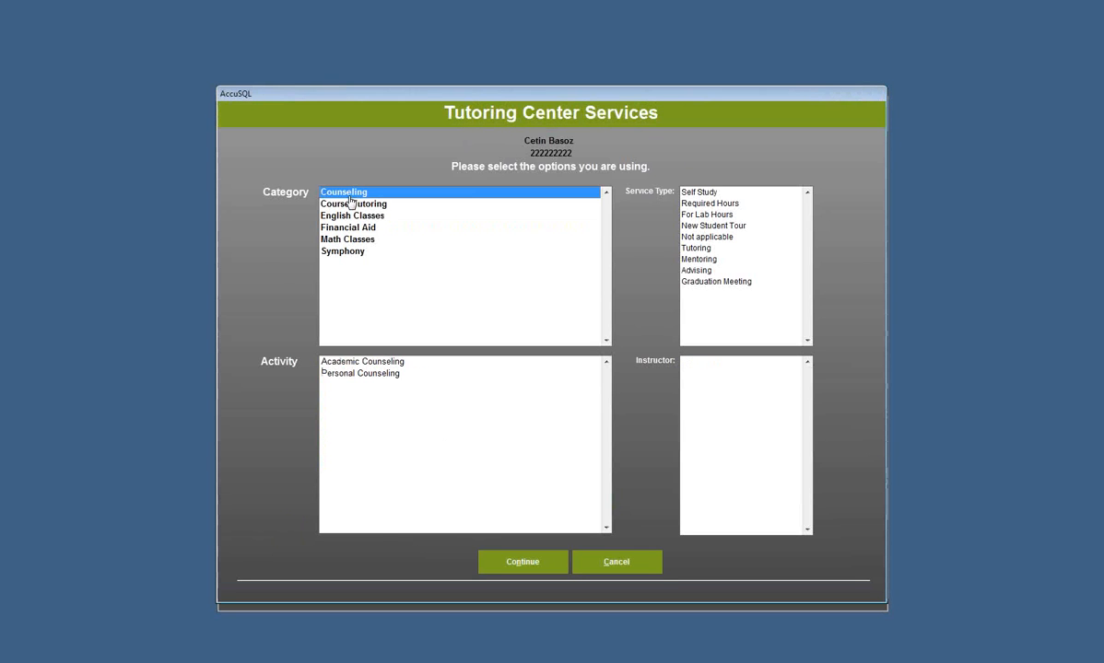
click(352, 207)
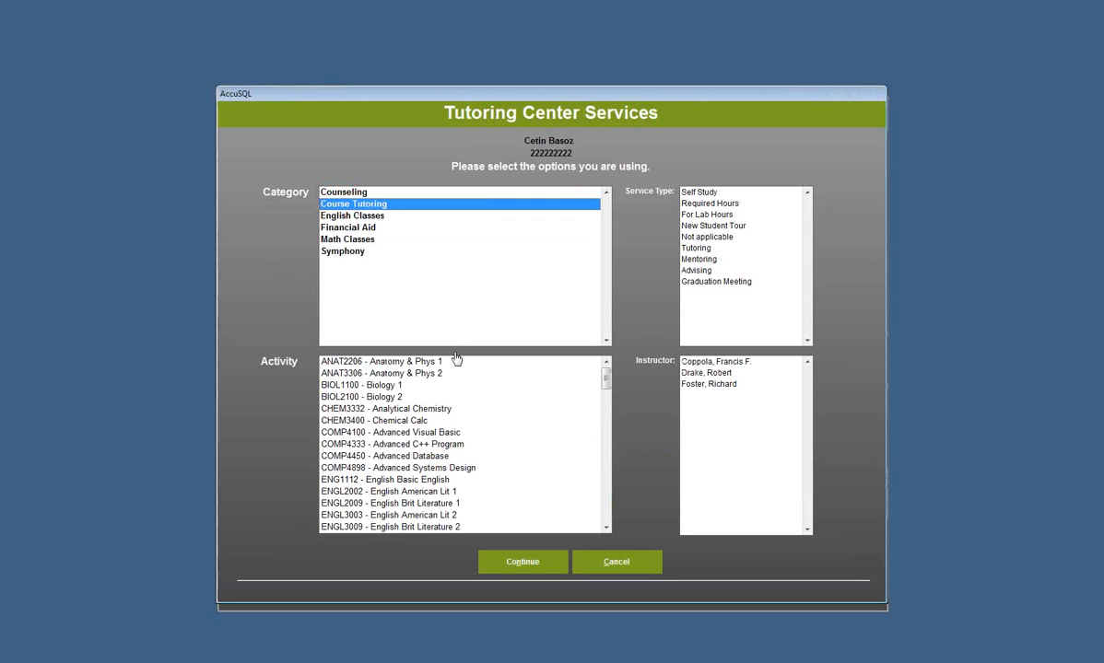
click(364, 215)
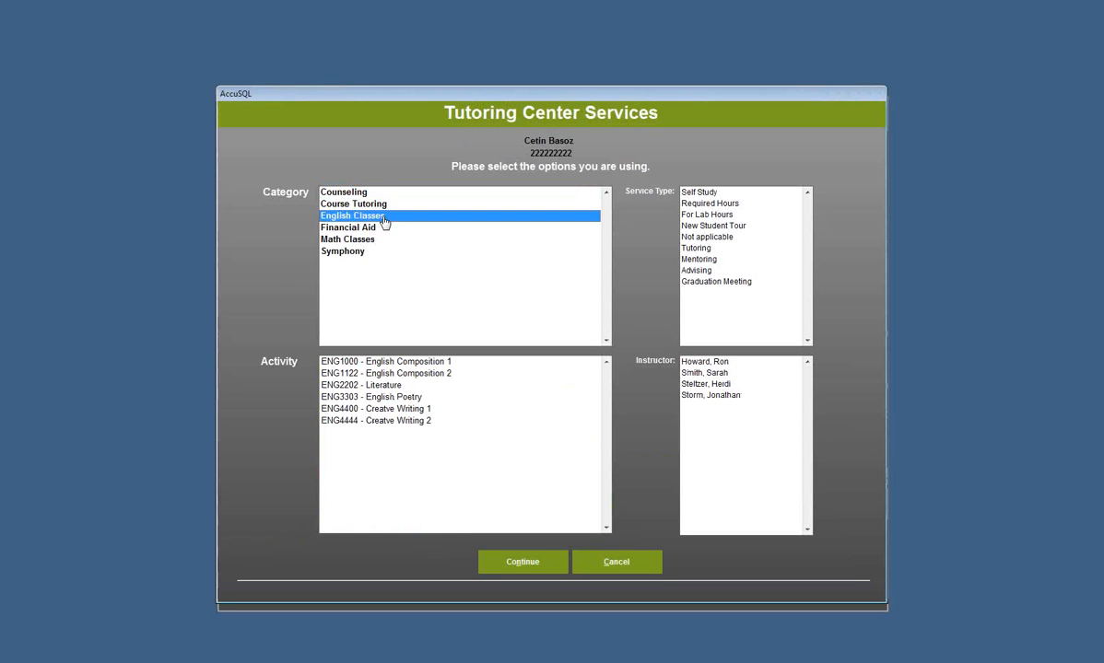
click(364, 228)
click(369, 239)
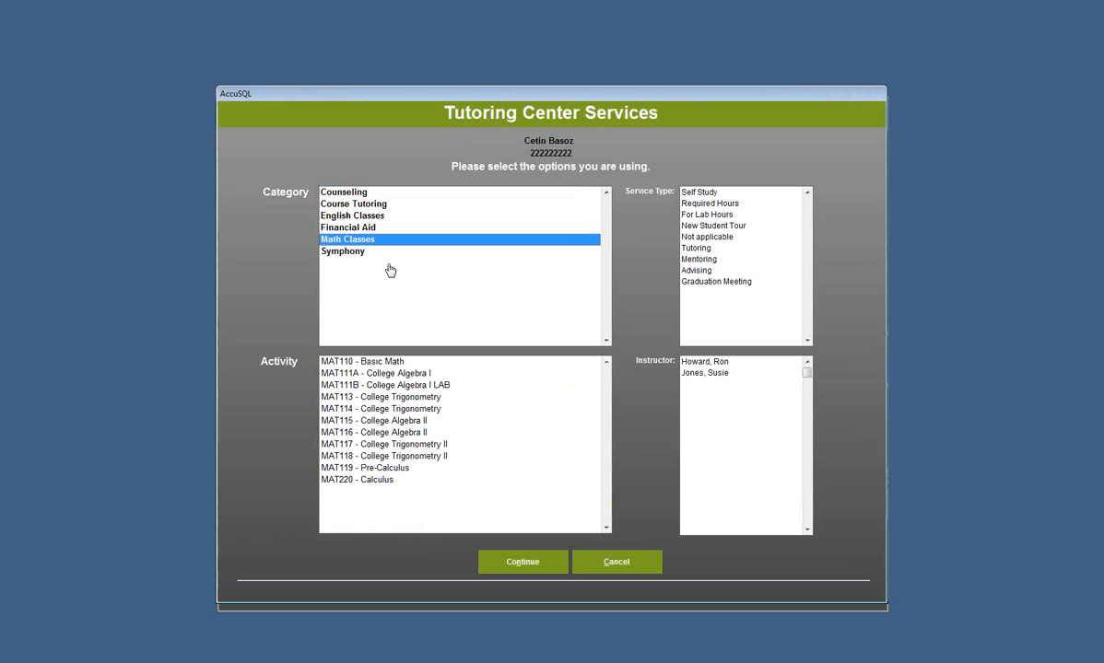
click(623, 566)
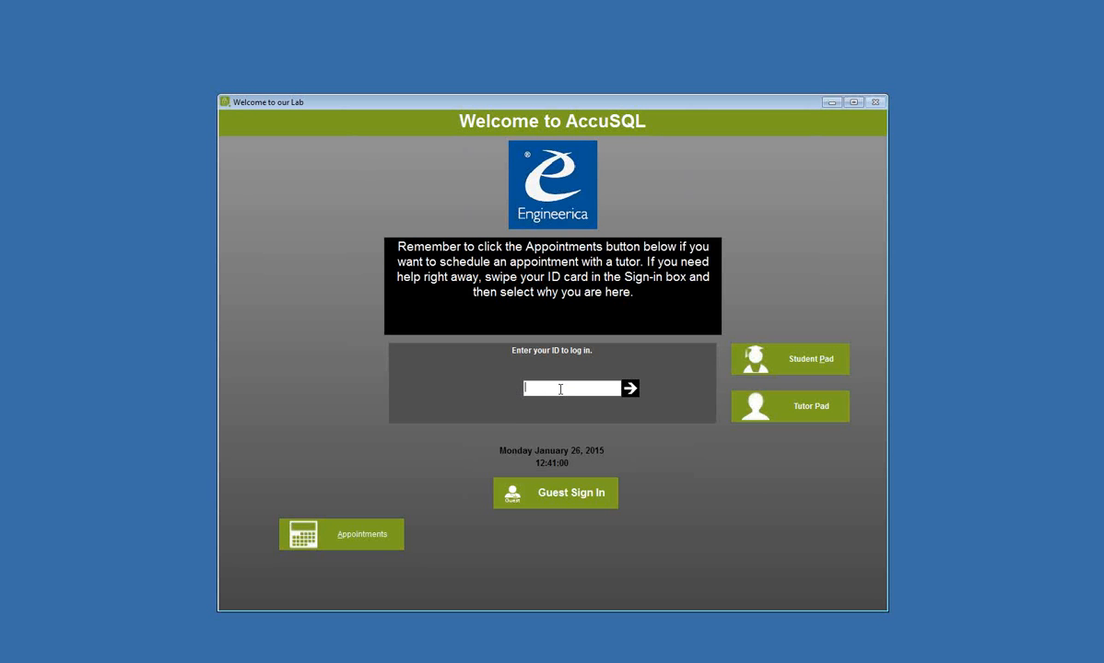
Step: Log back in to System Administration with the administrator's ID and password
key(Return)
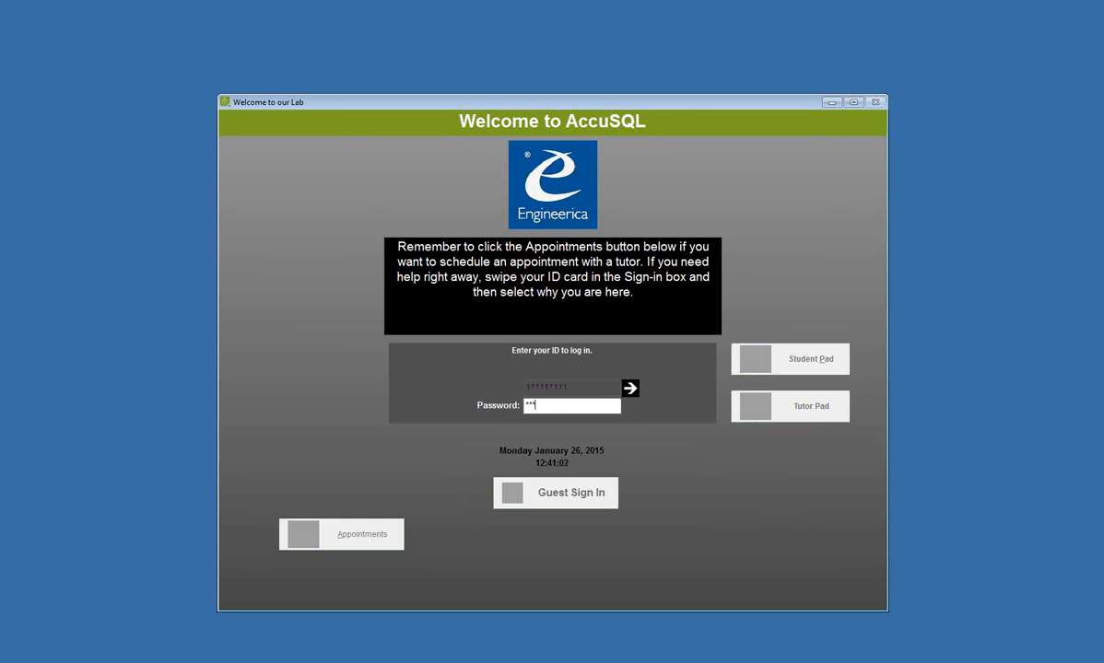
key(Return)
click(668, 416)
text(1)
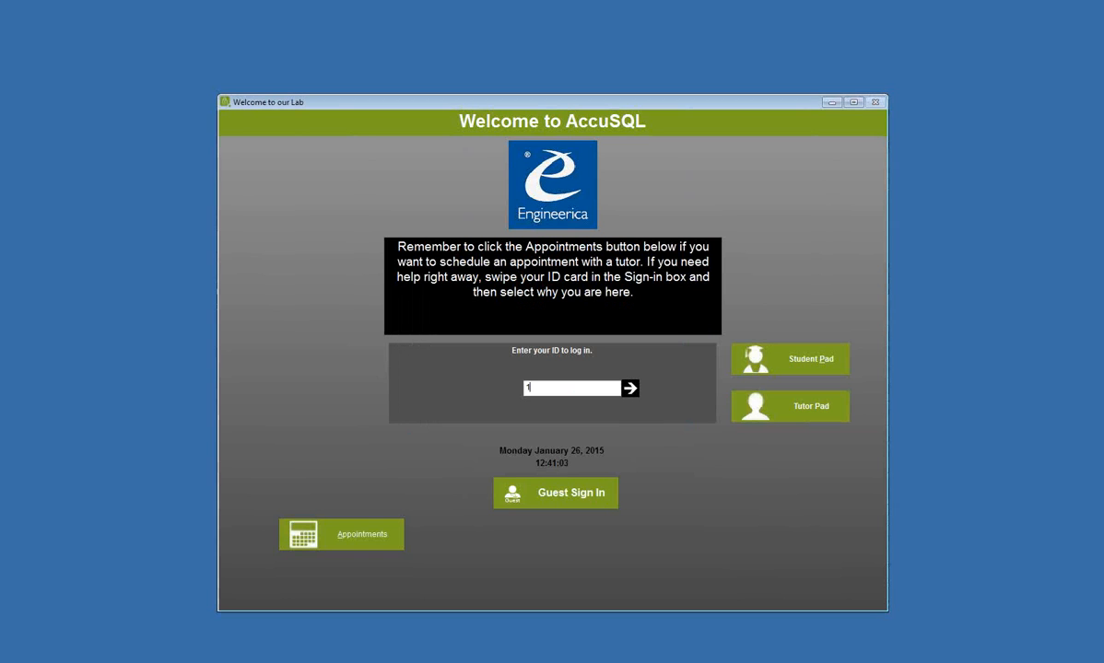
text(11111)
key(Return)
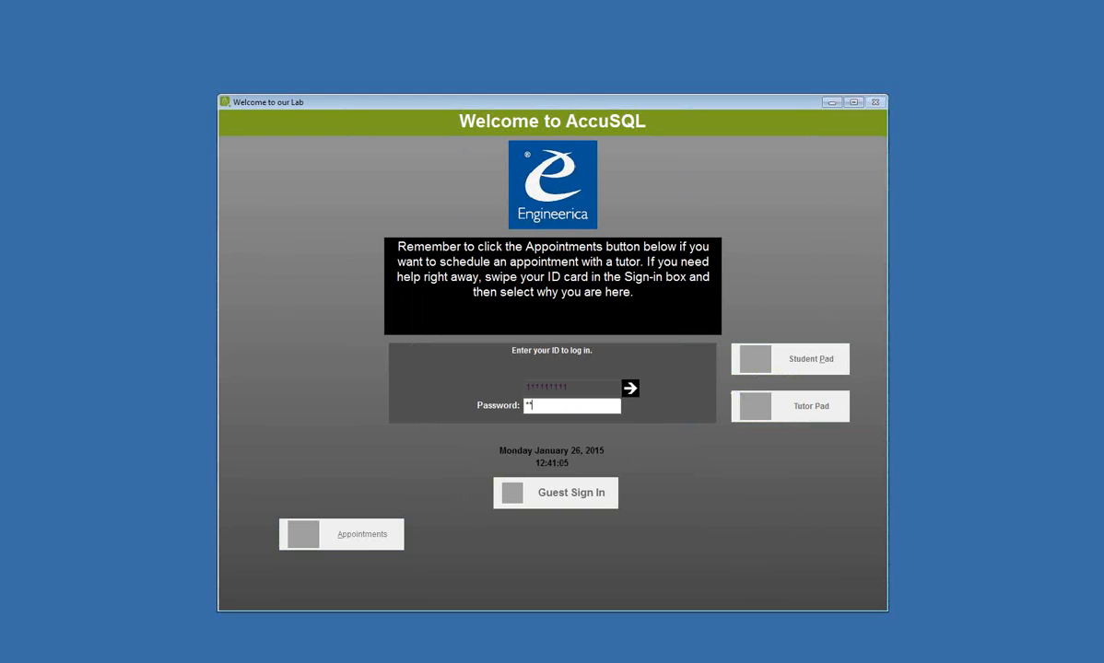
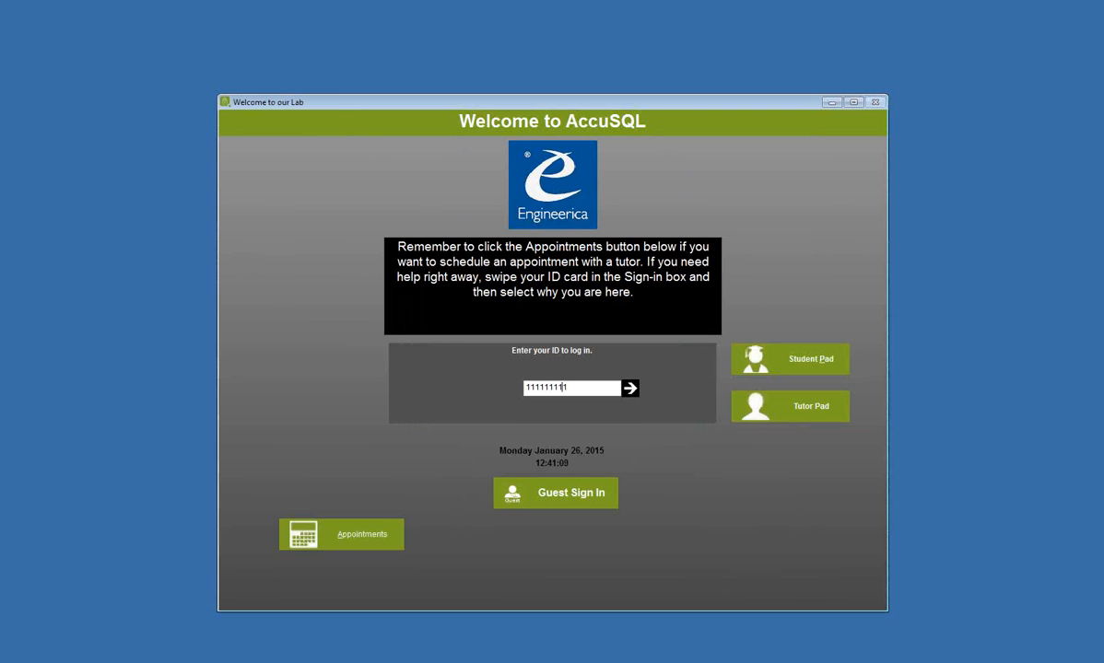
key(Return)
text(1)
key(Return)
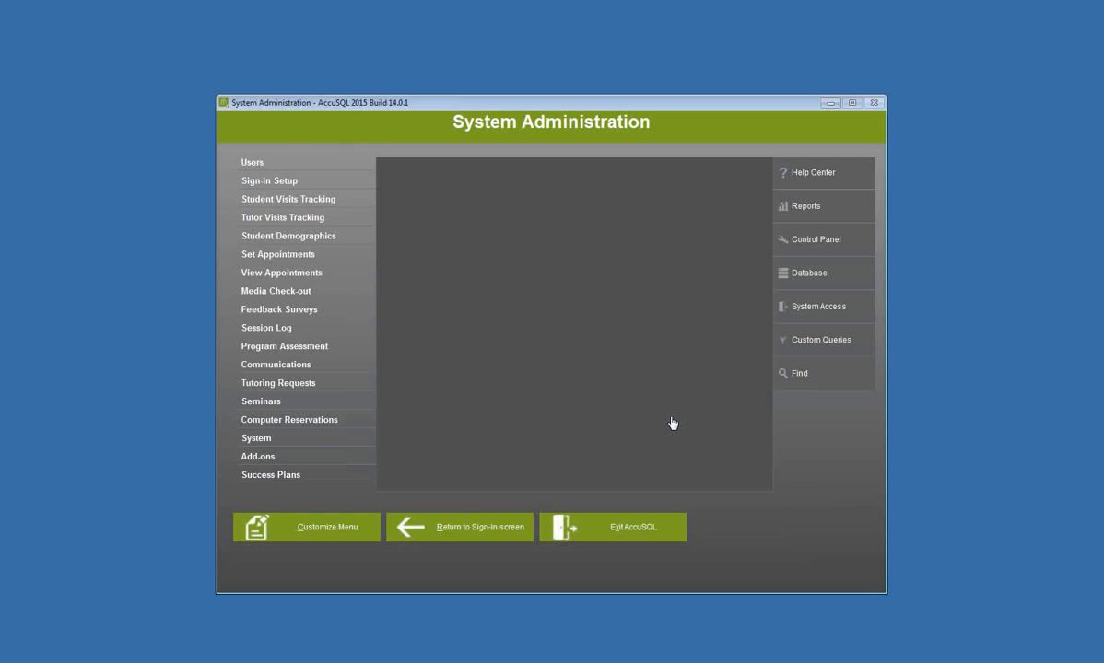
Step: Enable "Only show registered activities in the Activities screen" in the Sign-in Setup activity screen options, save, and close the setup
click(330, 183)
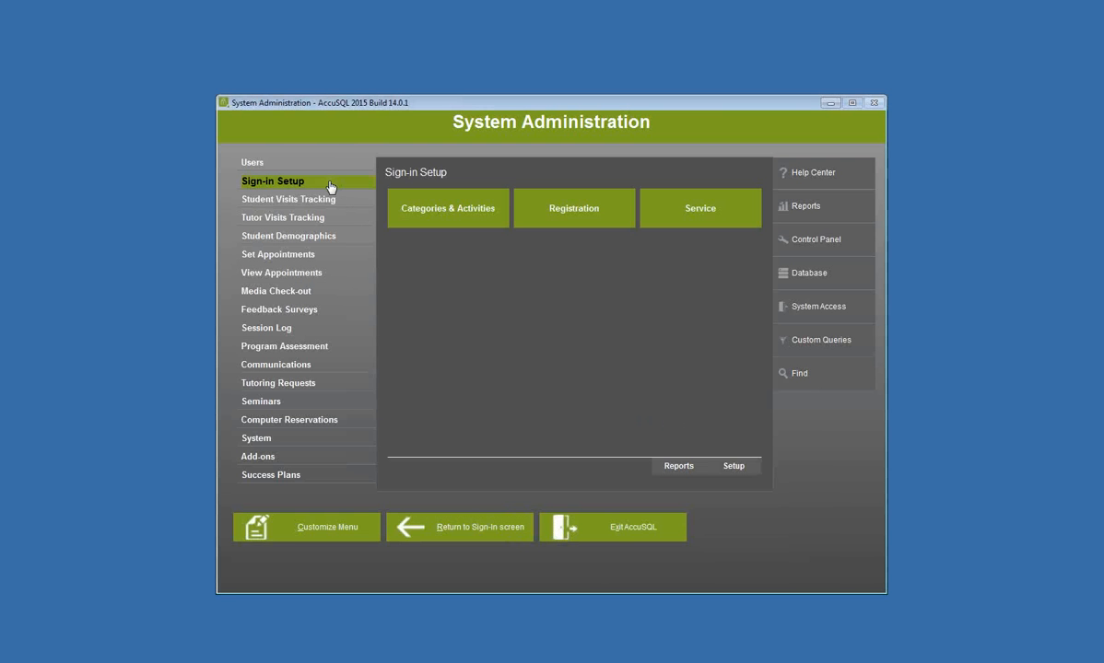
click(737, 466)
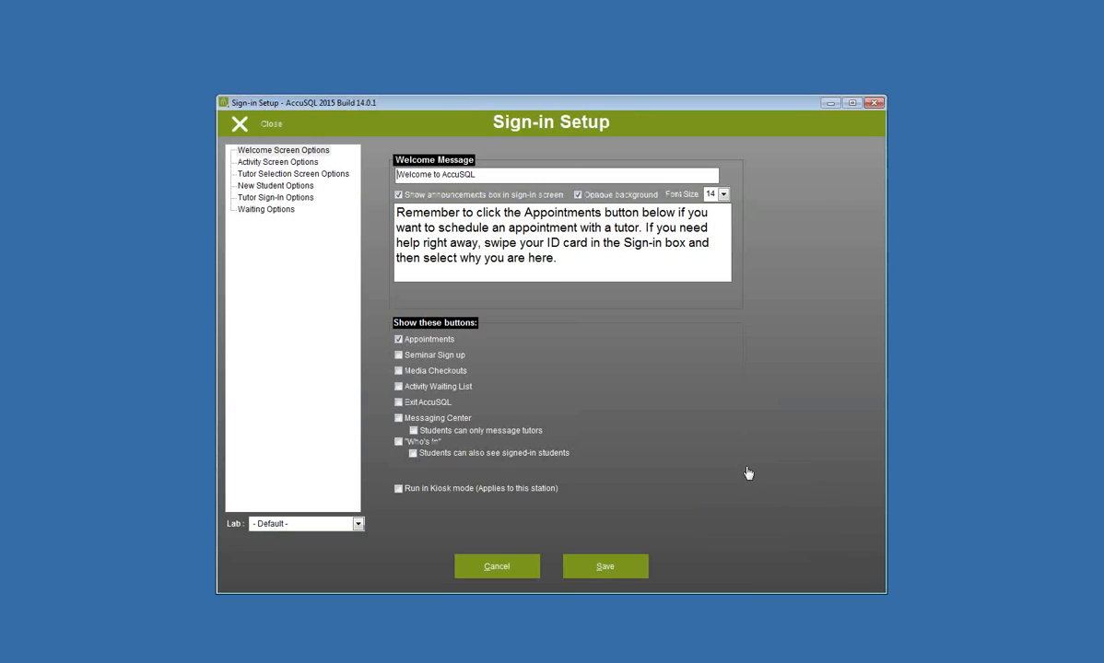
click(269, 161)
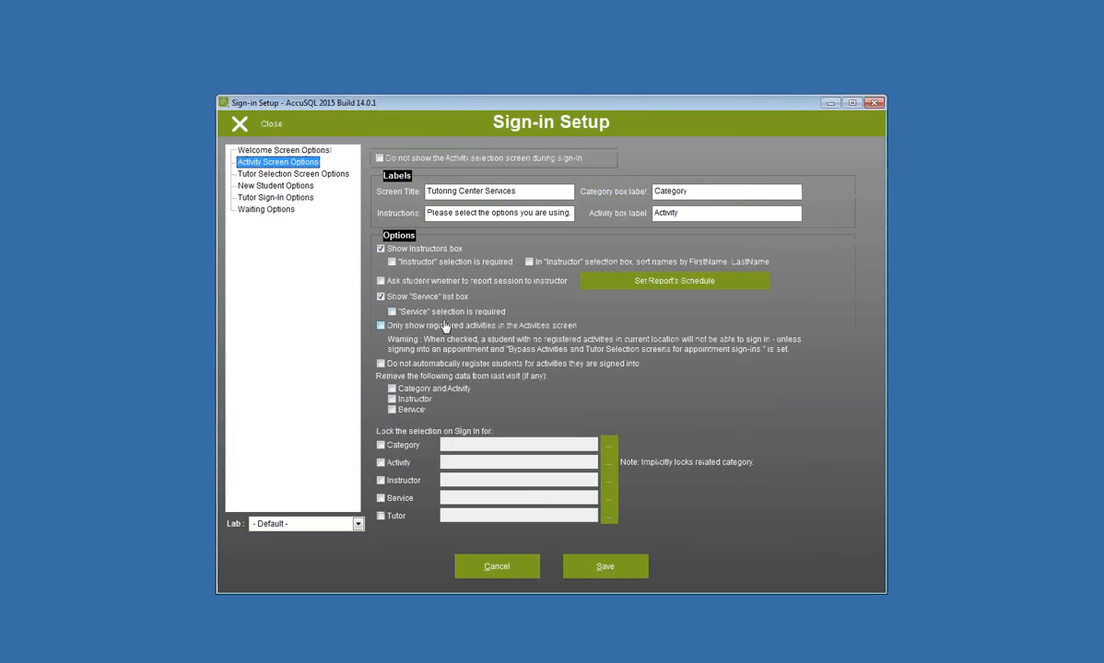
click(381, 325)
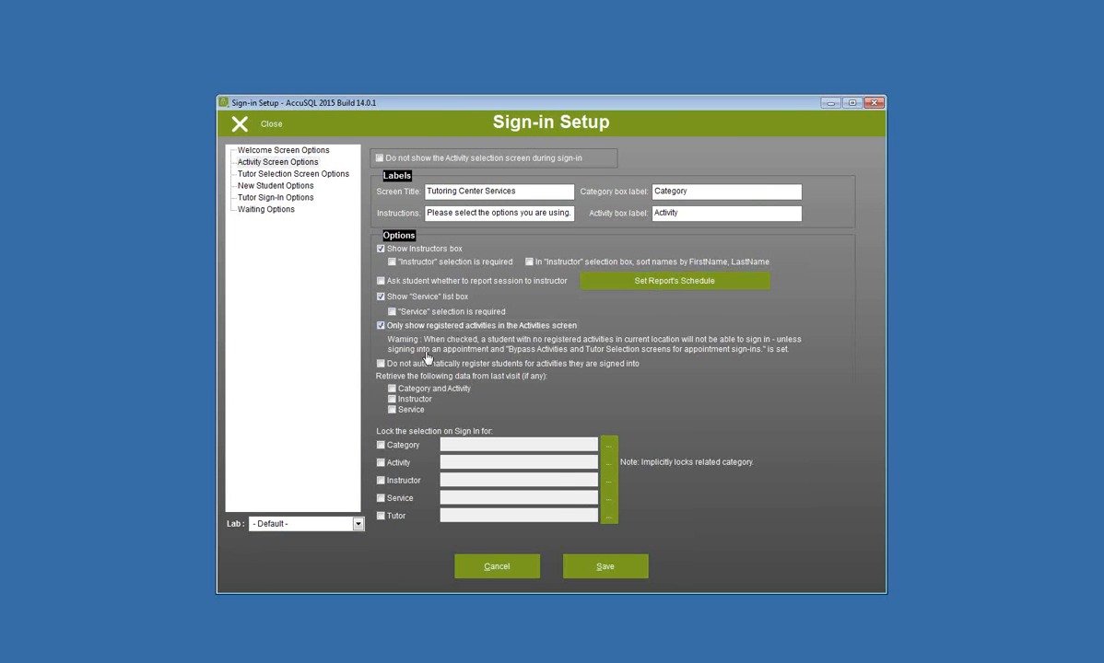
click(601, 566)
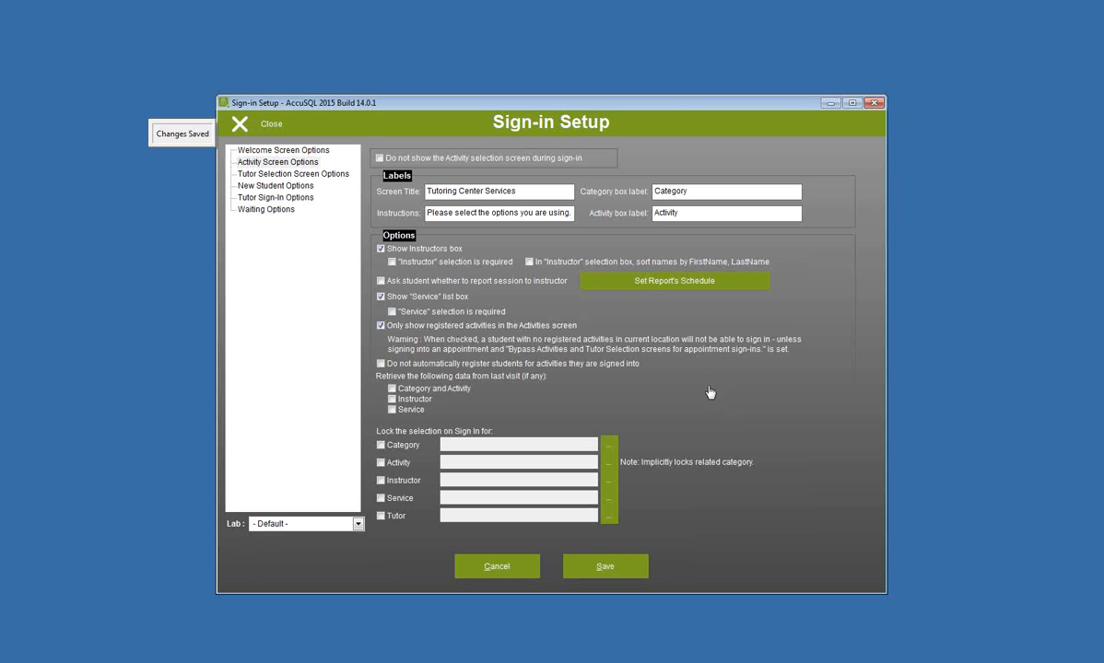
click(239, 124)
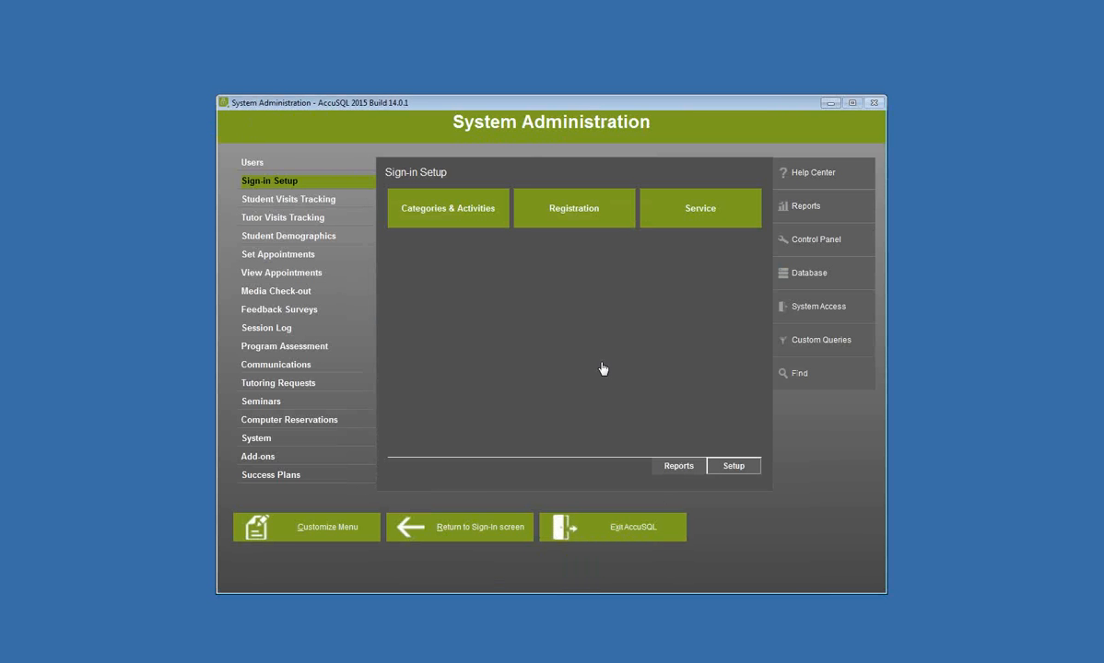
Step: Examine the students registered for each Math Classes activity from MAT110 - Basic Math to MAT220 - Calculus, and close Registration
click(577, 216)
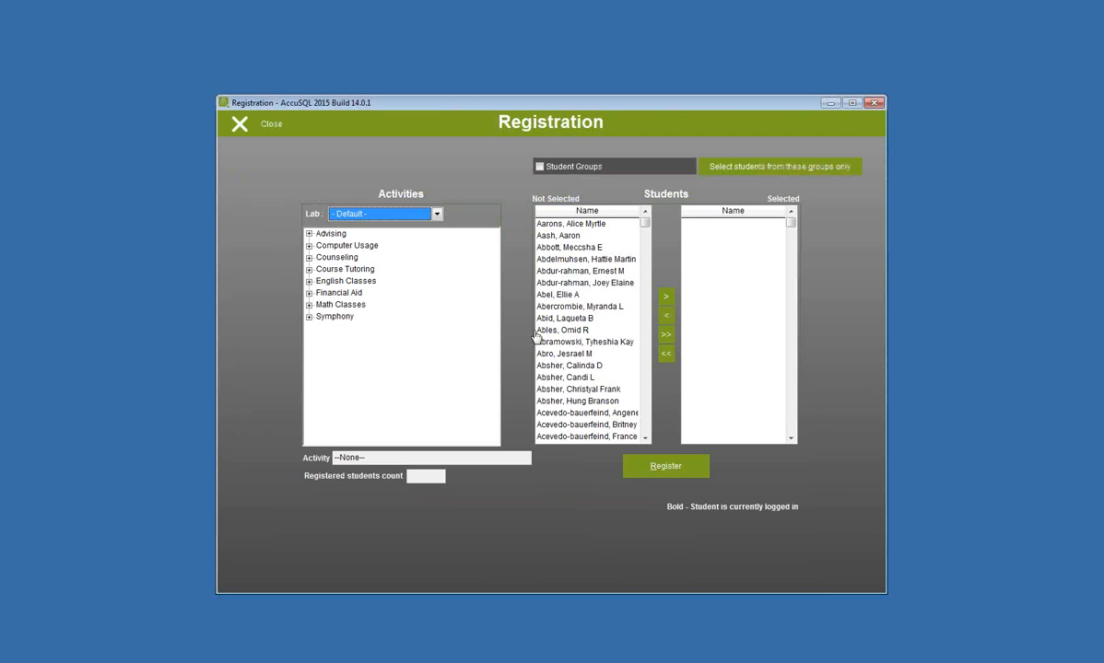
click(309, 305)
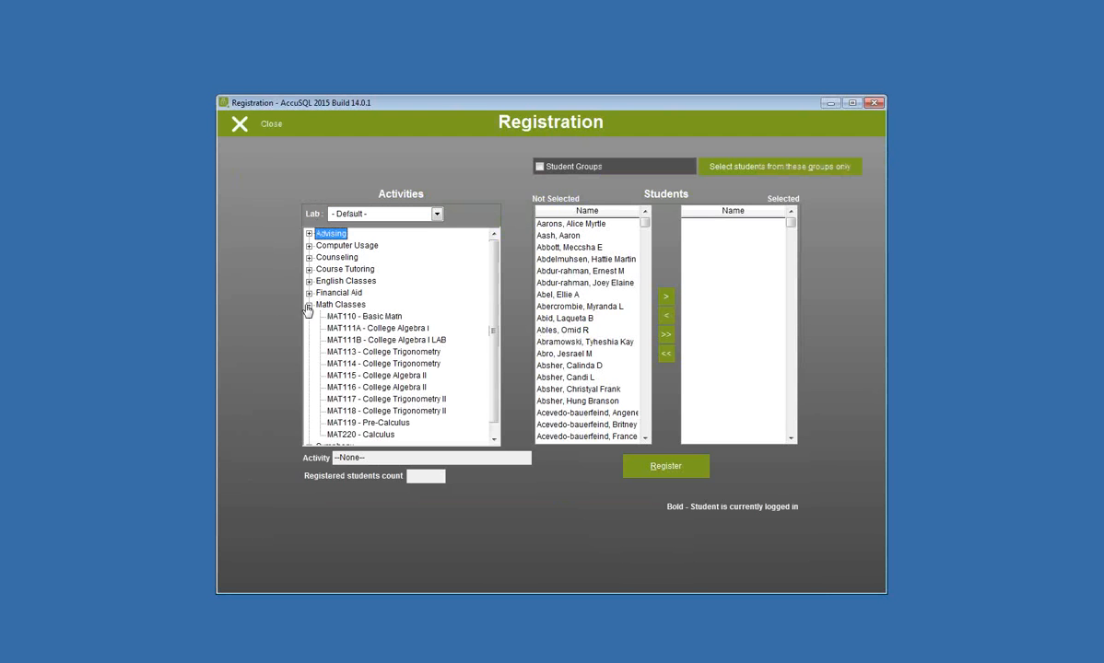
click(353, 318)
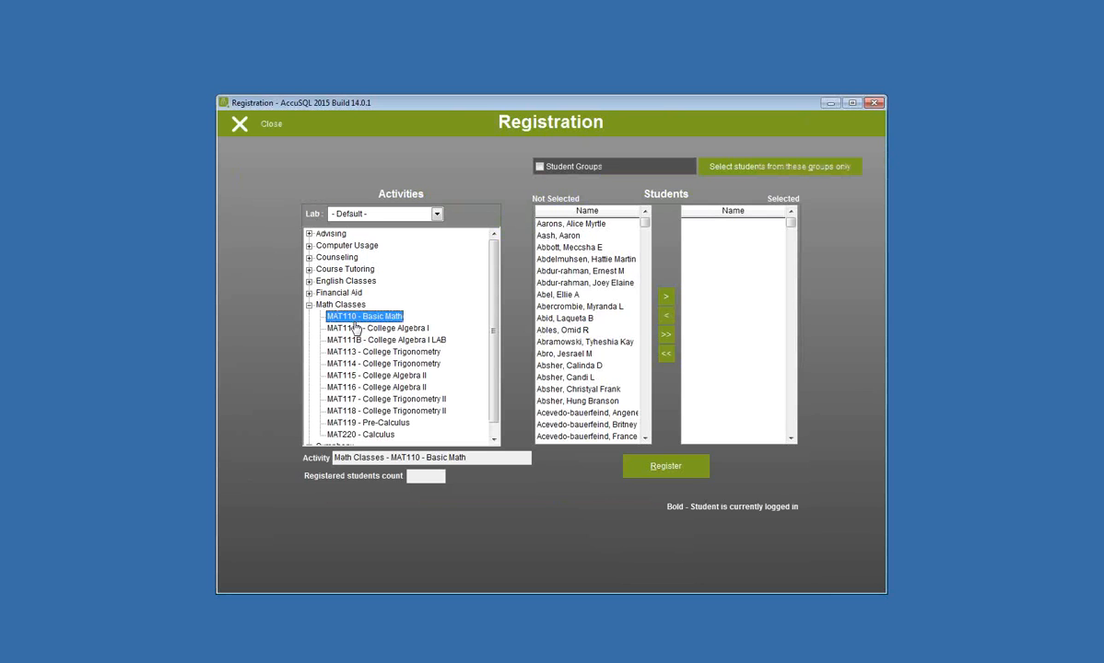
click(355, 328)
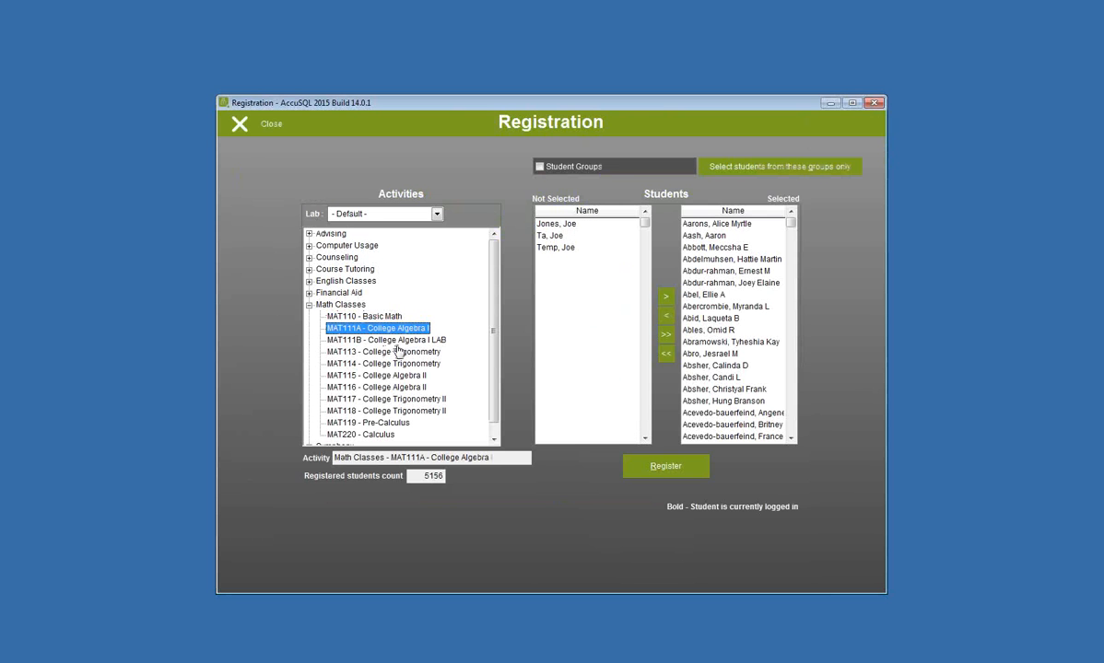
click(396, 341)
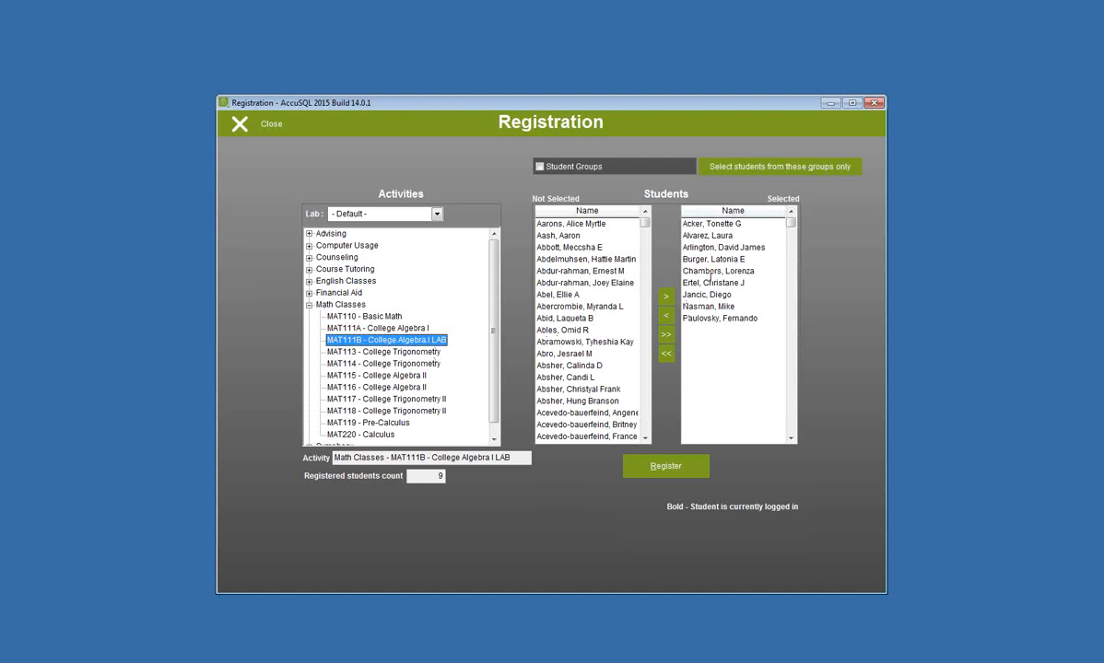
click(364, 352)
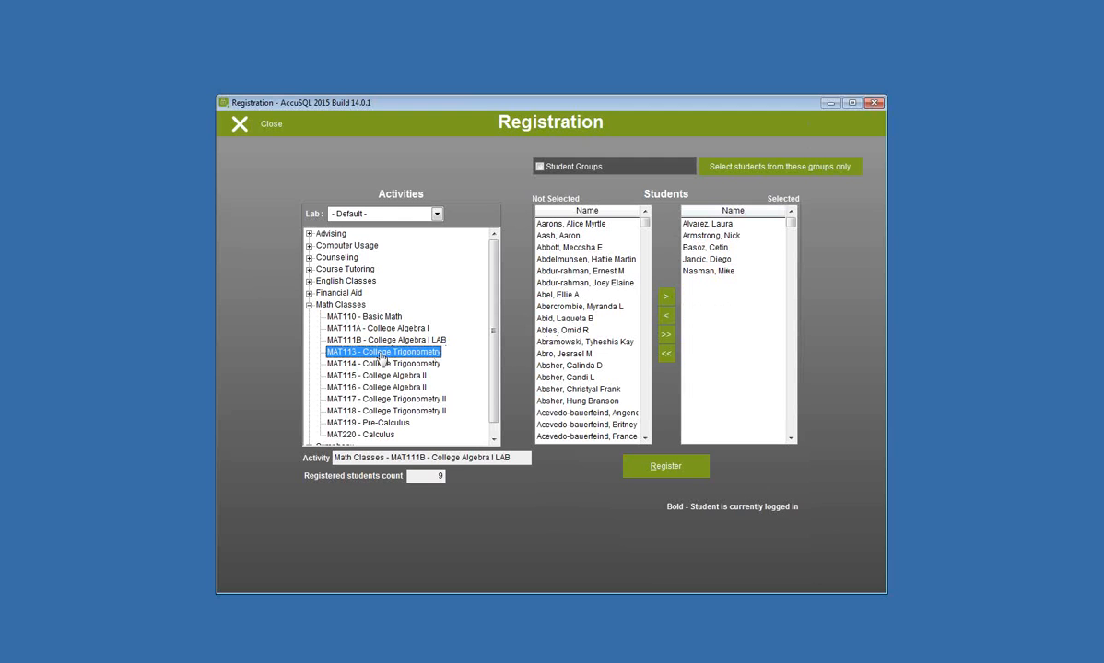
click(377, 364)
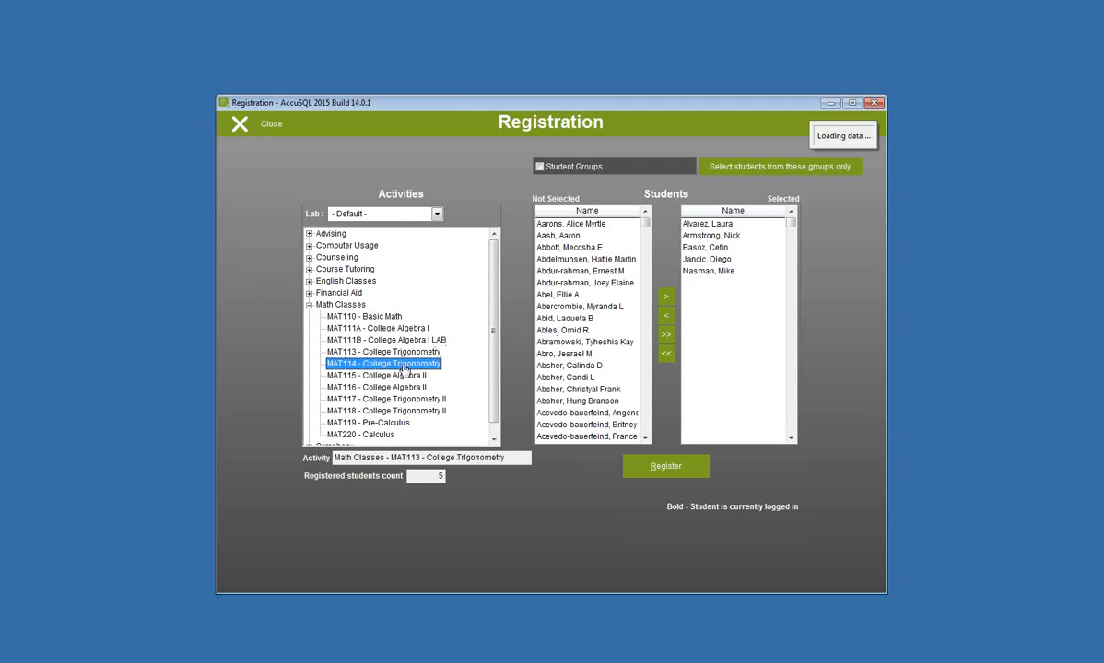
click(378, 376)
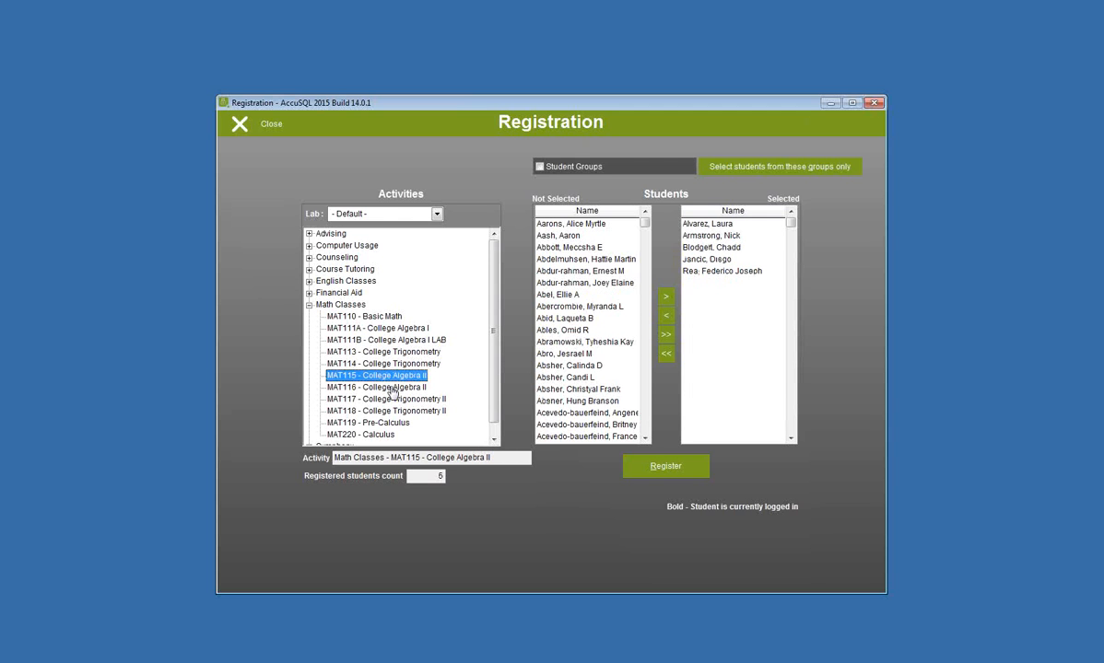
click(393, 388)
click(393, 400)
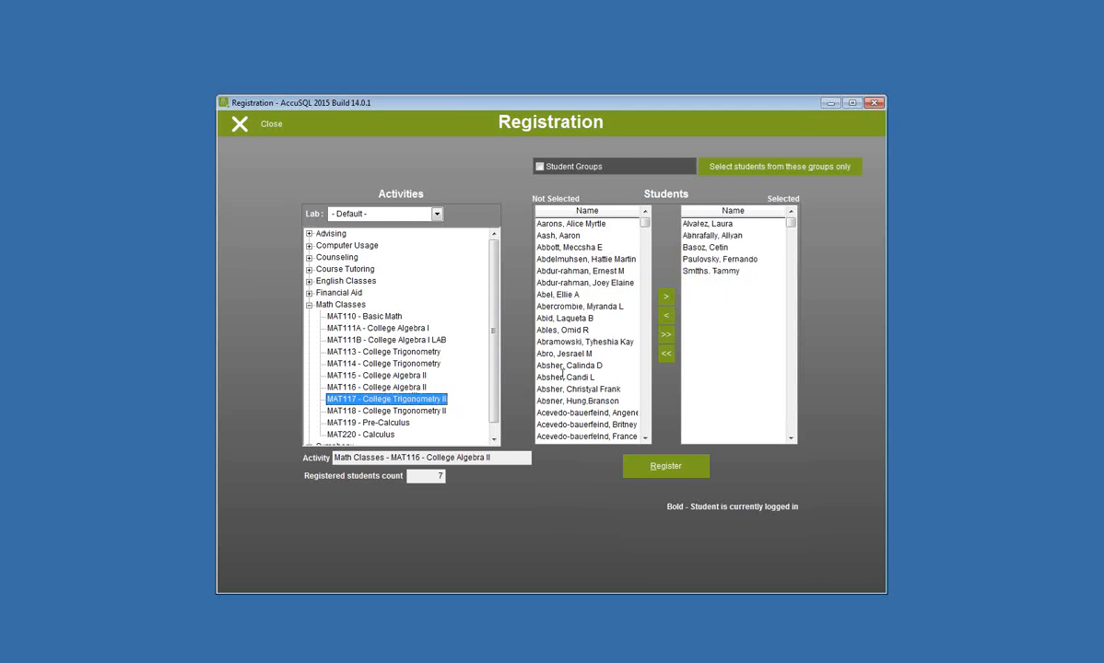
click(378, 411)
click(378, 423)
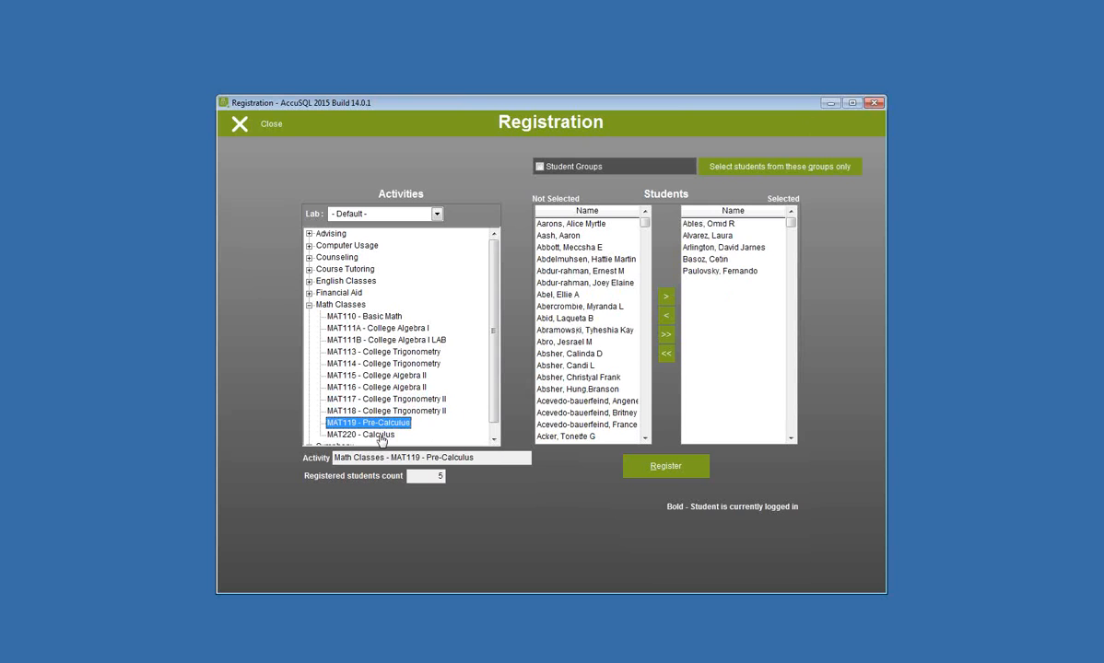
click(369, 434)
click(273, 126)
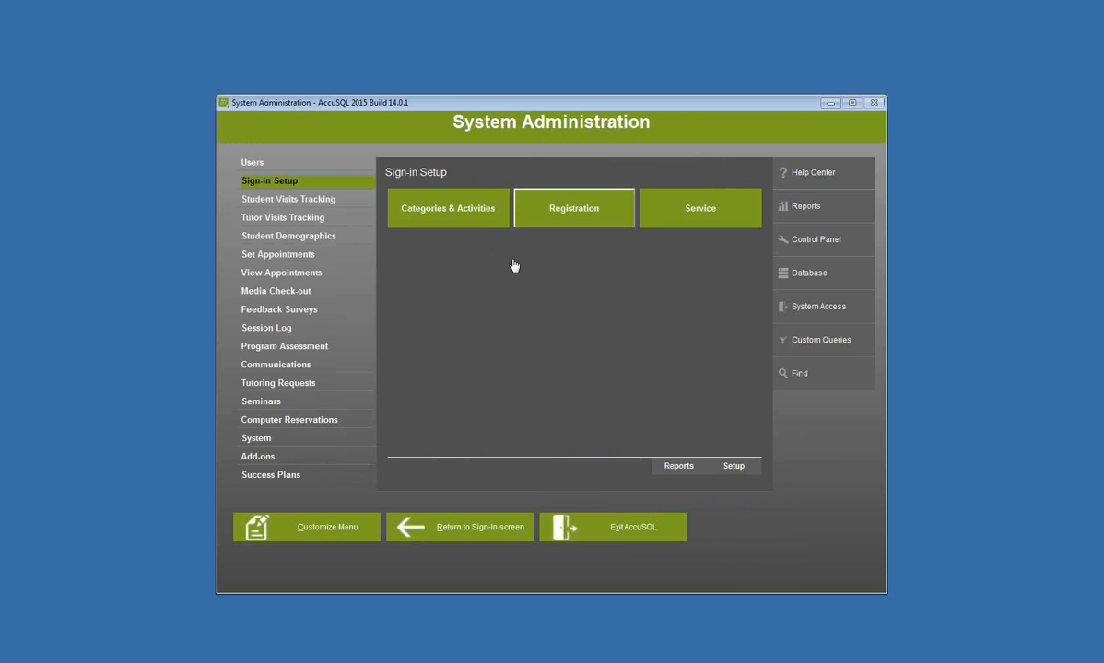
Step: Open Categories & Activities and view the activities under the Computer Usage and Counseling categories
click(457, 214)
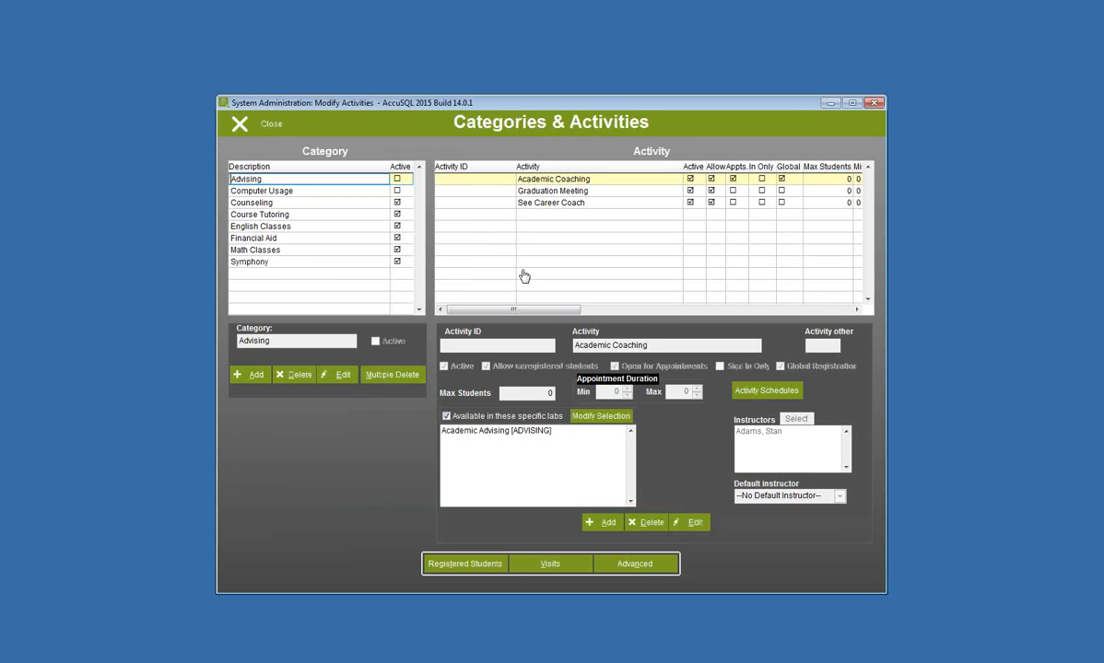
click(299, 191)
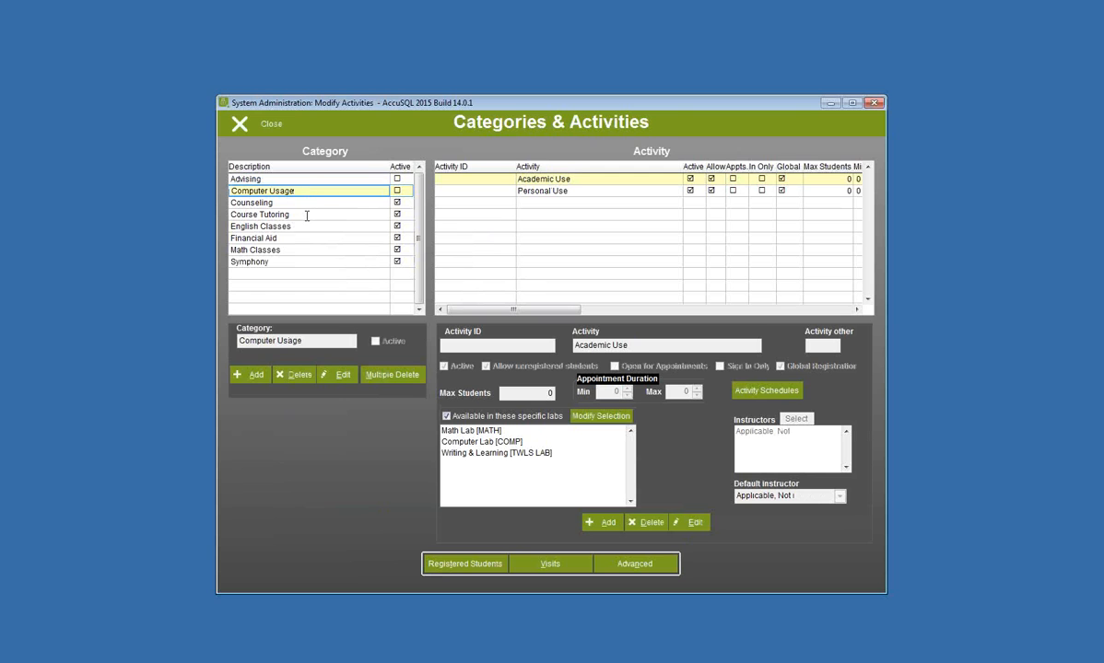
click(307, 203)
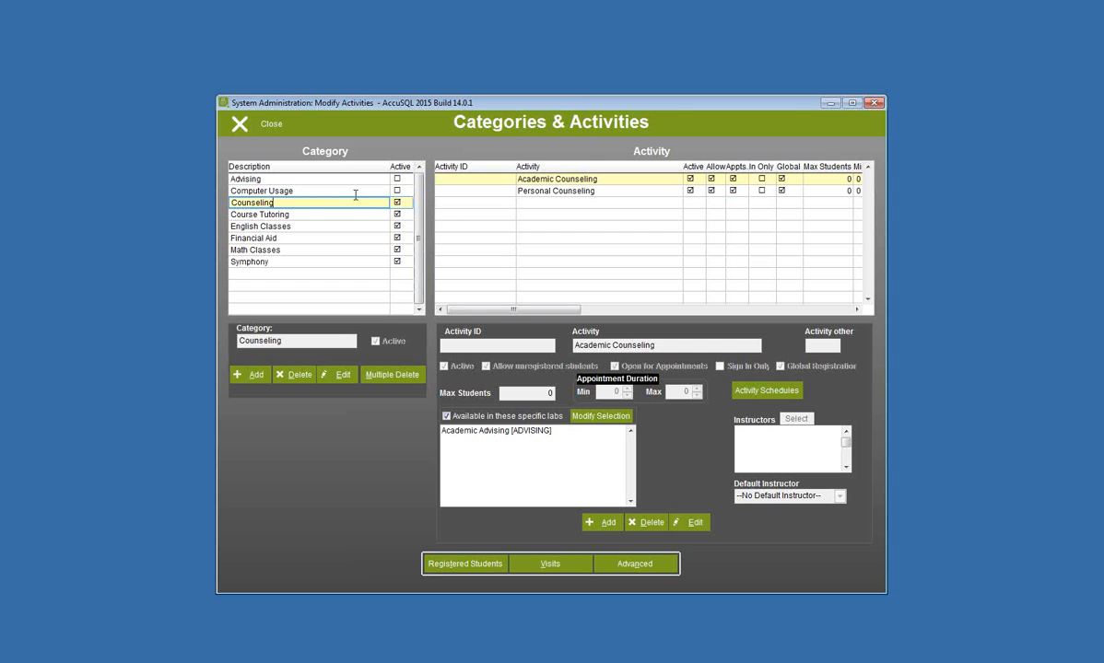
Step: Examine the Academic Counseling and Personal Counseling activity settings, save Academic Counseling without changes, and close Categories & Activities
click(565, 190)
click(576, 180)
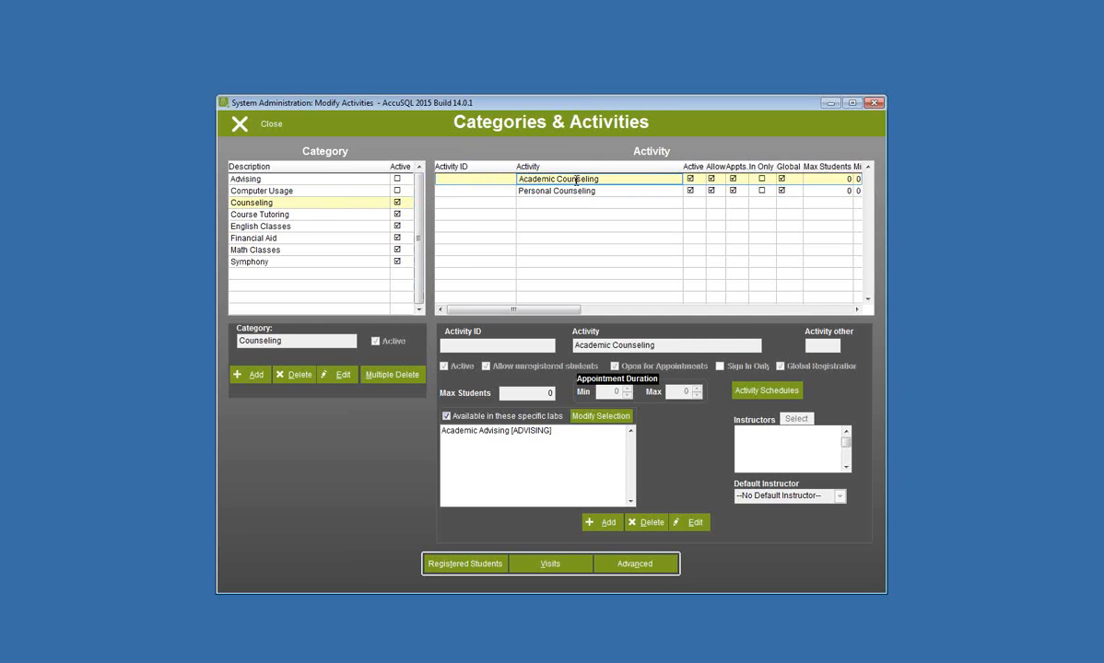
click(583, 189)
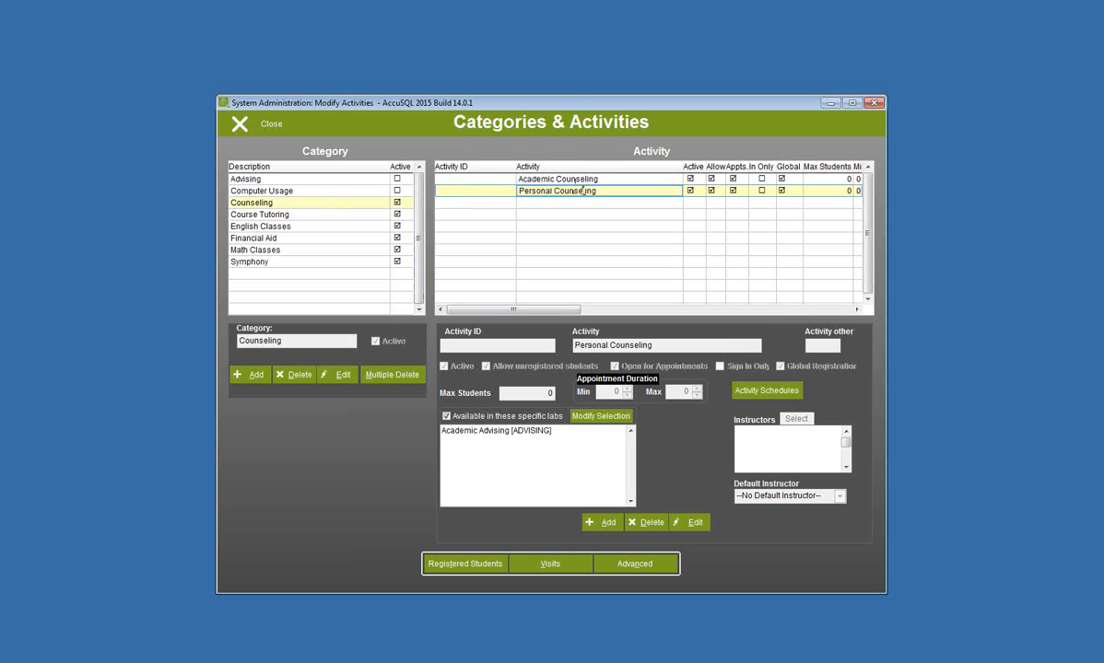
click(599, 180)
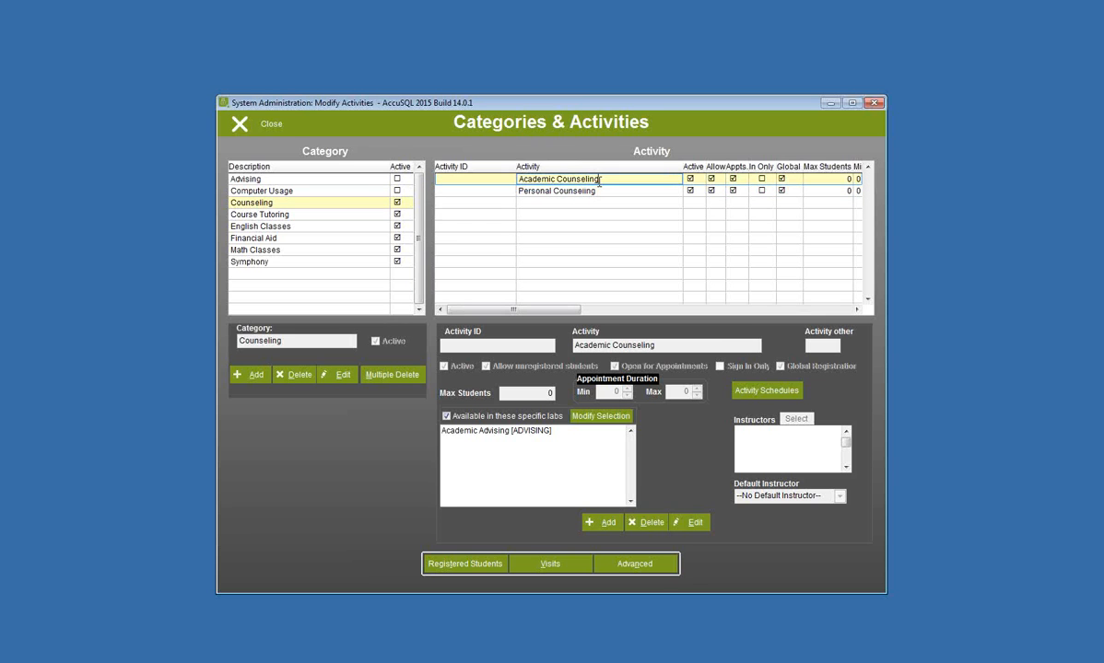
click(694, 524)
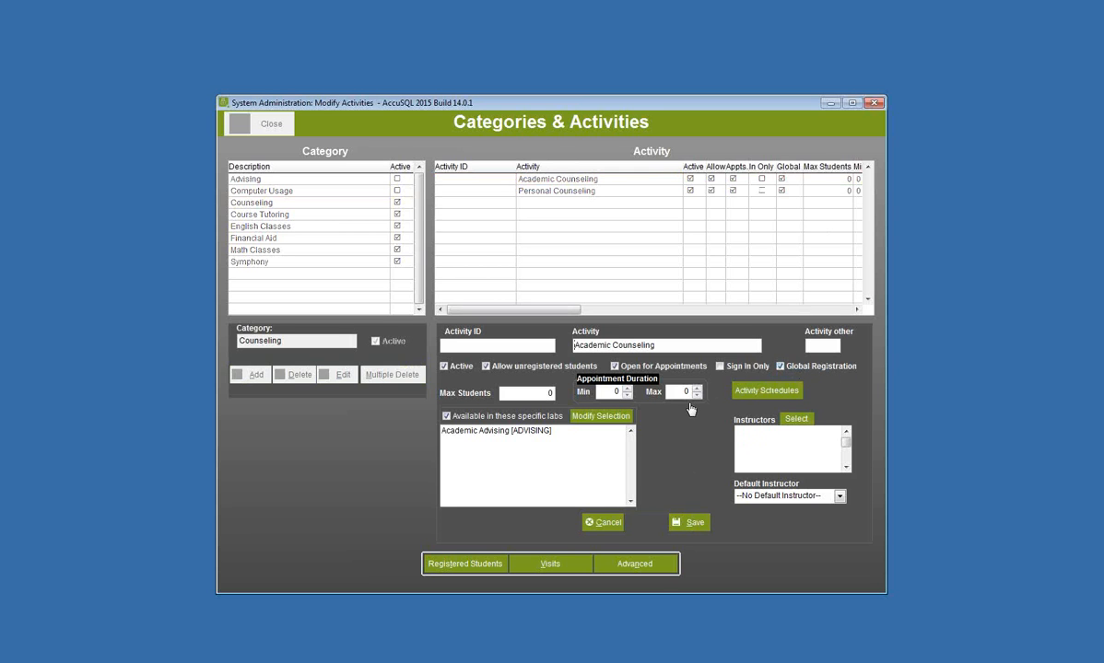
click(689, 522)
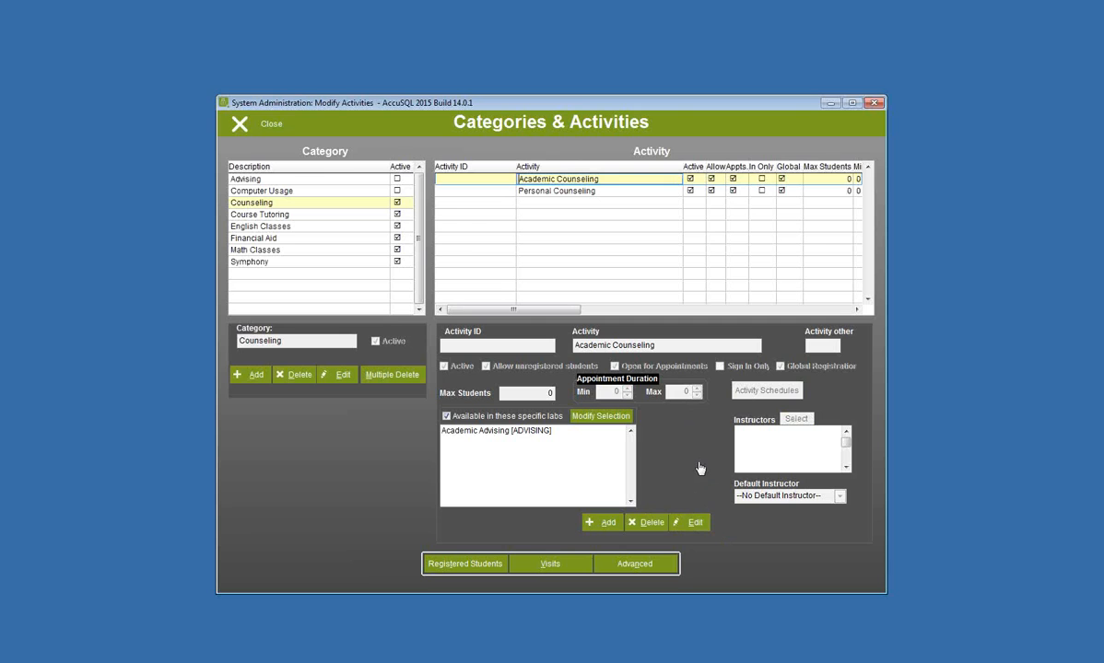
click(256, 123)
Step: Return to the sign-in screen and sign in with the student's ID
click(468, 527)
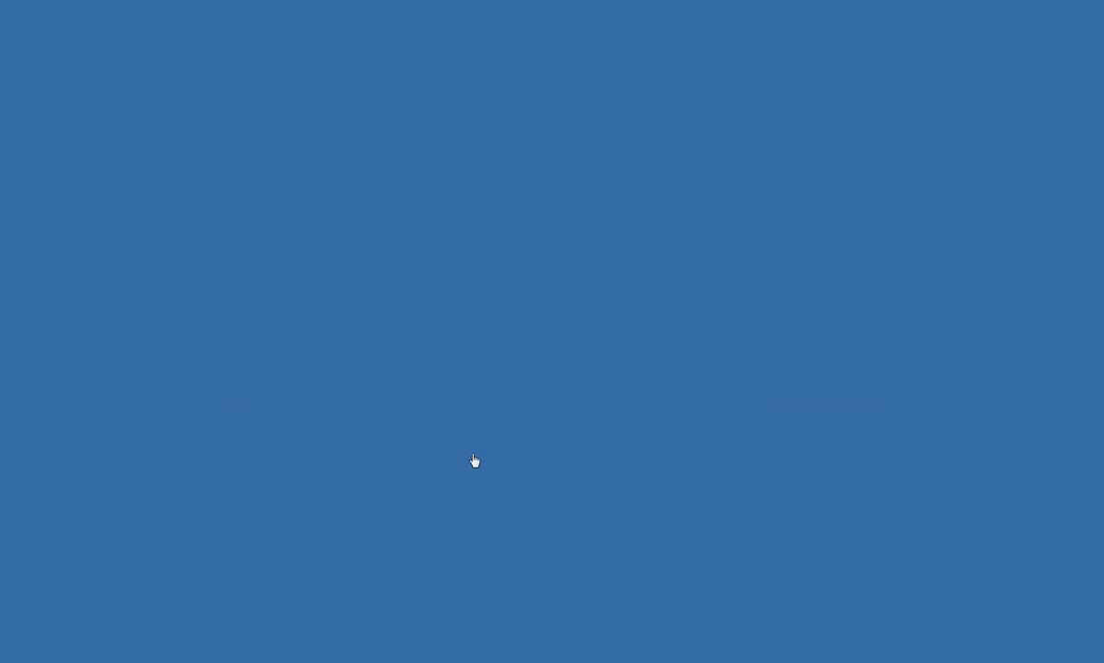
text(444444444)
key(Return)
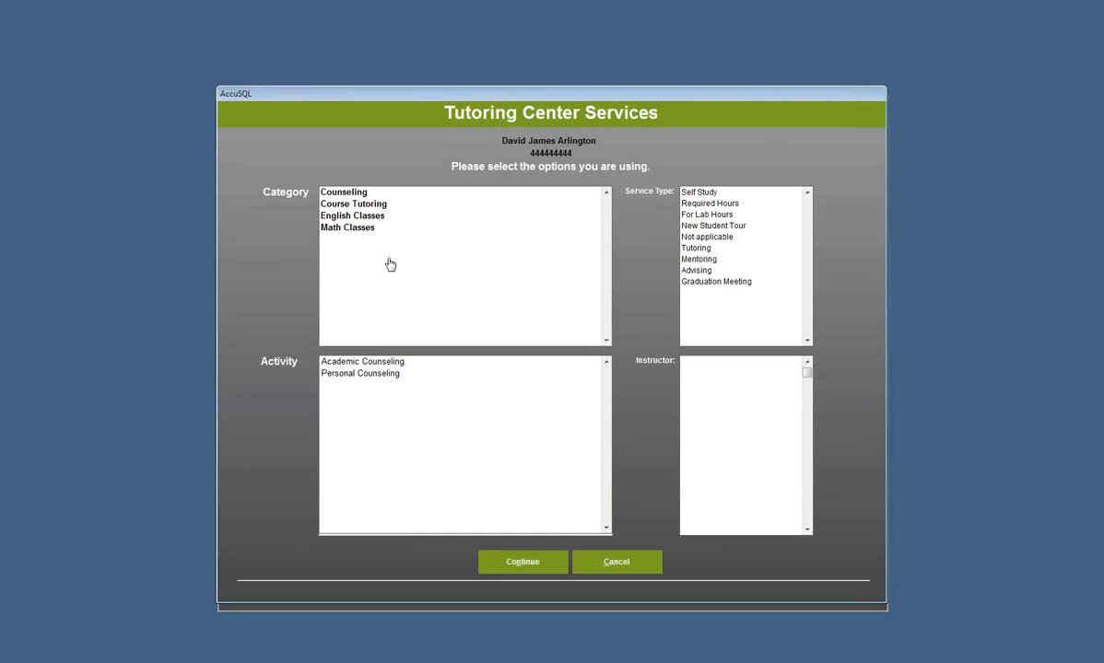
Step: Examine the activities offered to the student under the Counseling and Course Tutoring categories
click(334, 191)
click(343, 362)
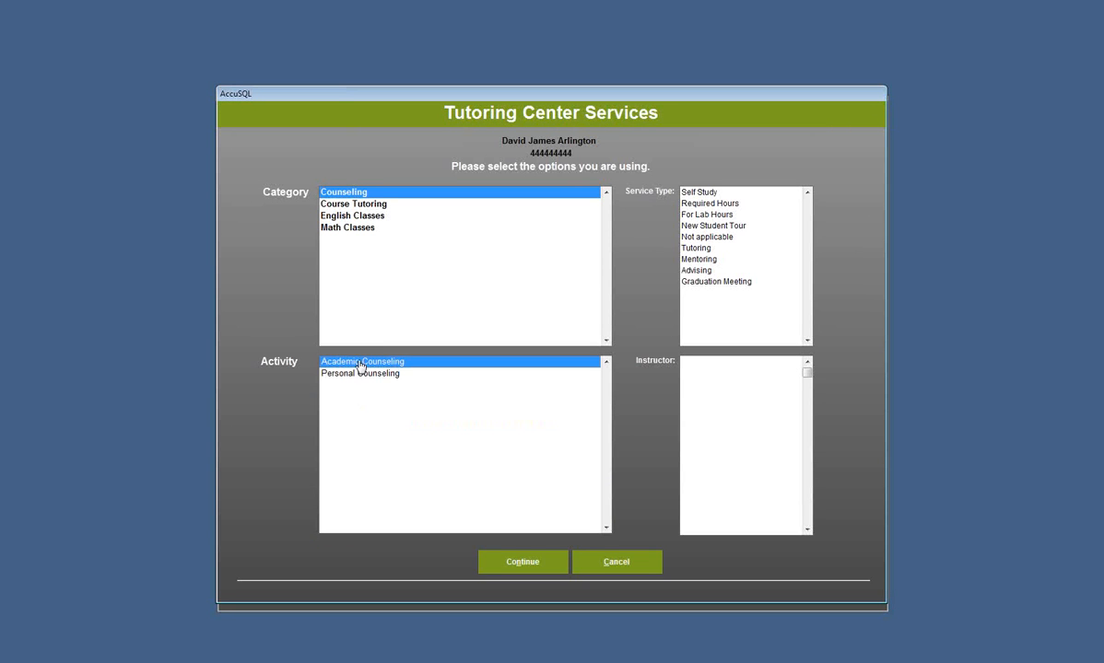
click(361, 374)
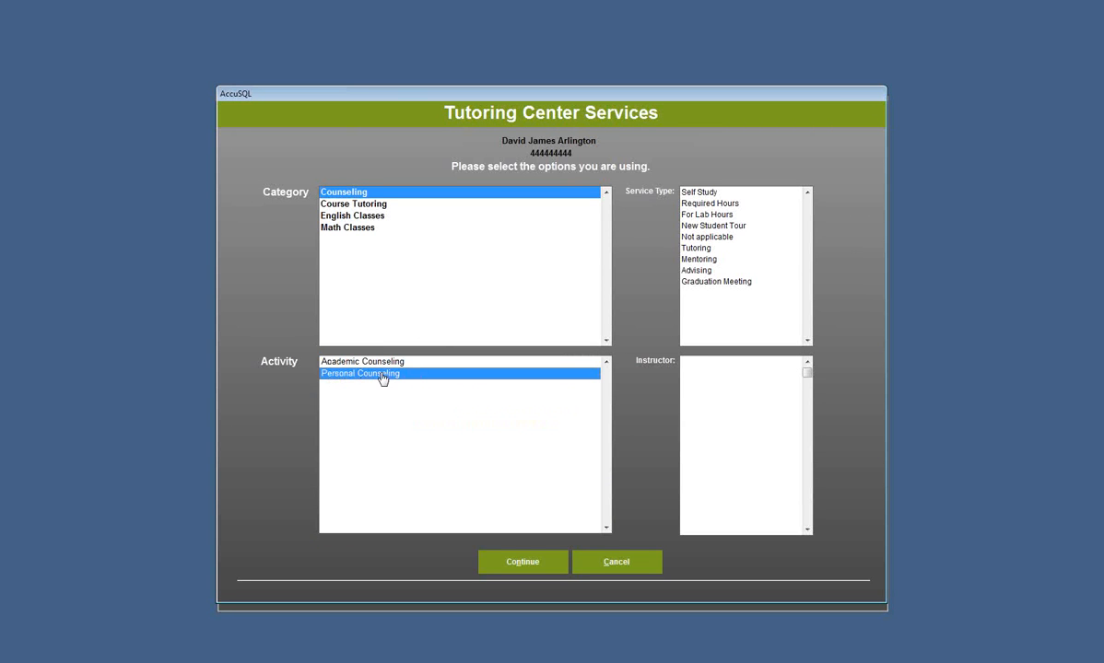
click(359, 208)
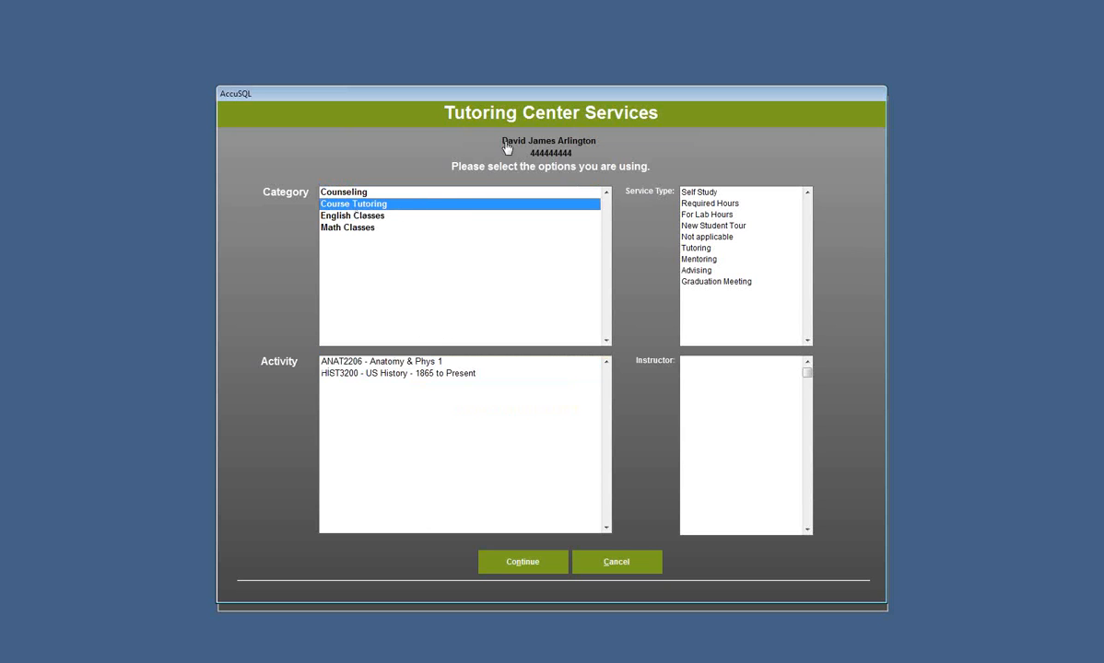
click(396, 364)
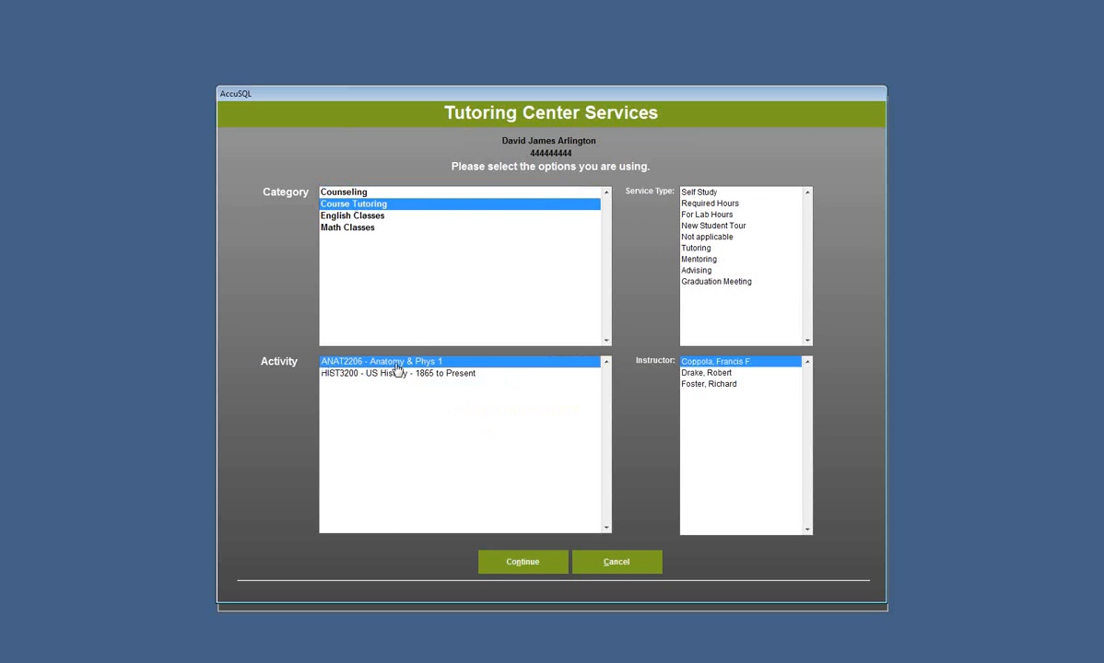
click(395, 377)
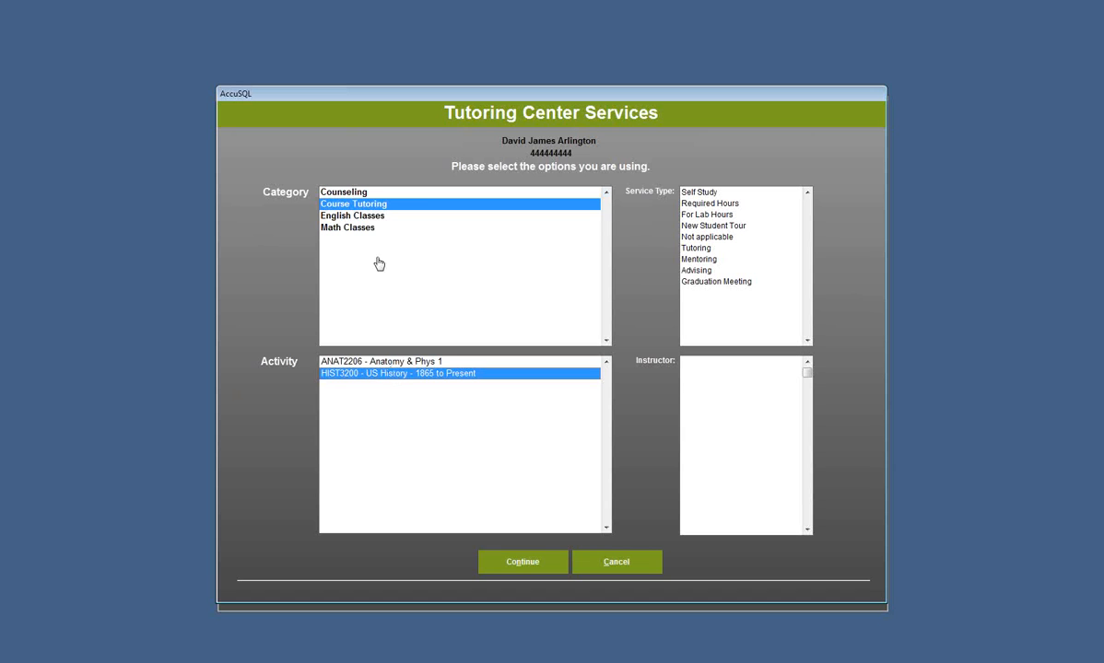
Step: Examine the student's English Classes and Math Classes activities, from ENG1122 - English Composition 2 to MAT119 - Pre-Calculus
click(345, 215)
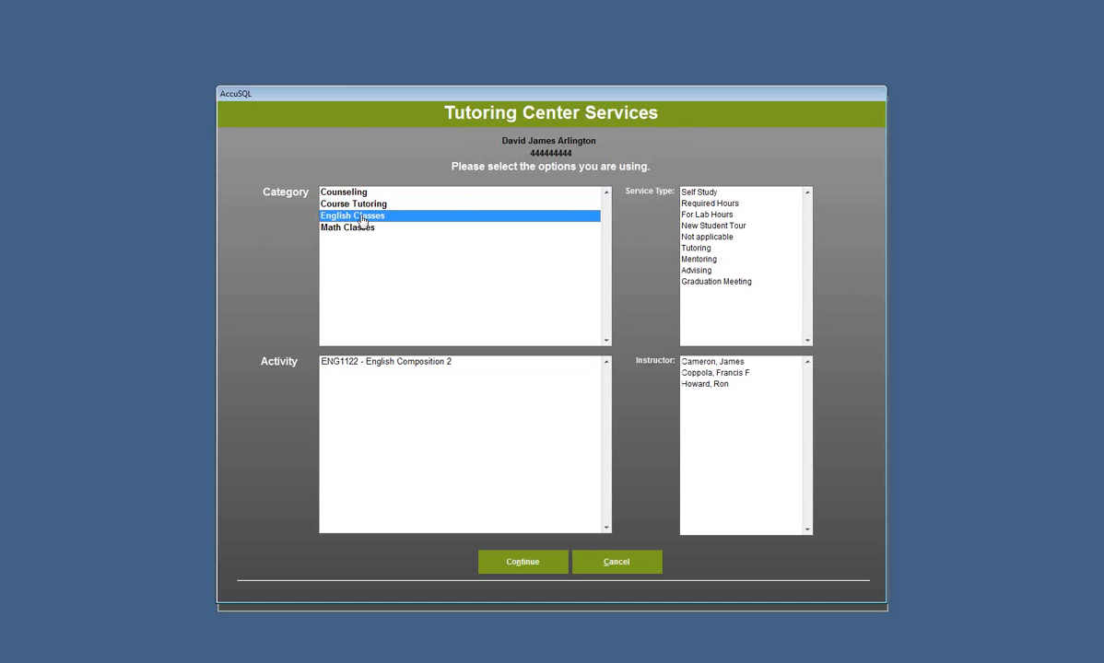
click(402, 363)
click(344, 231)
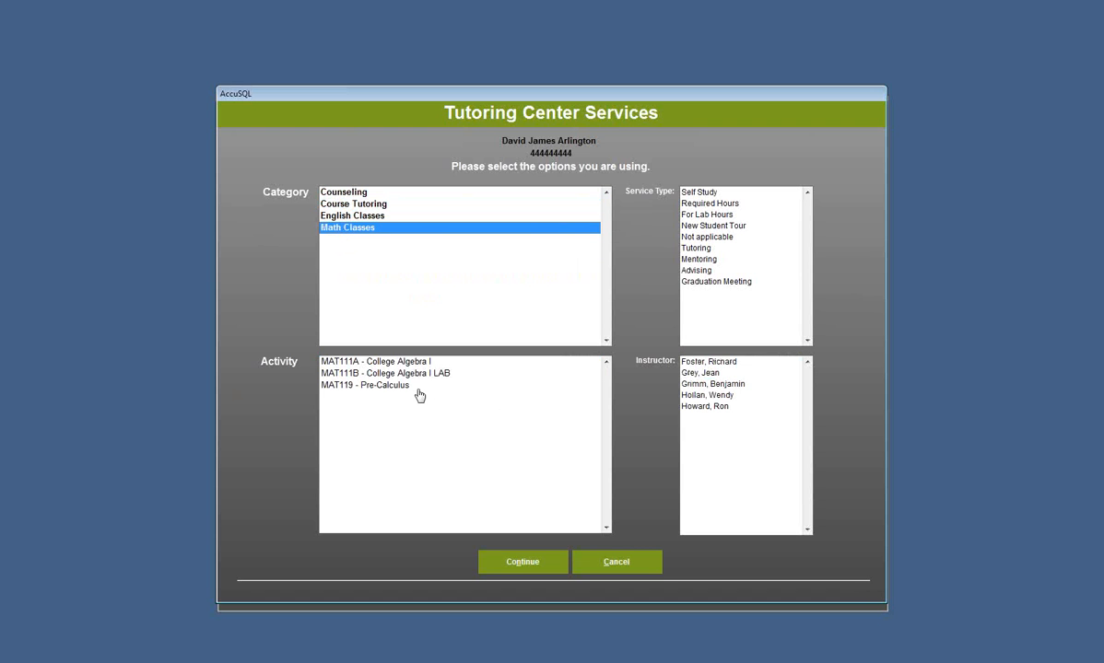
click(382, 362)
click(387, 373)
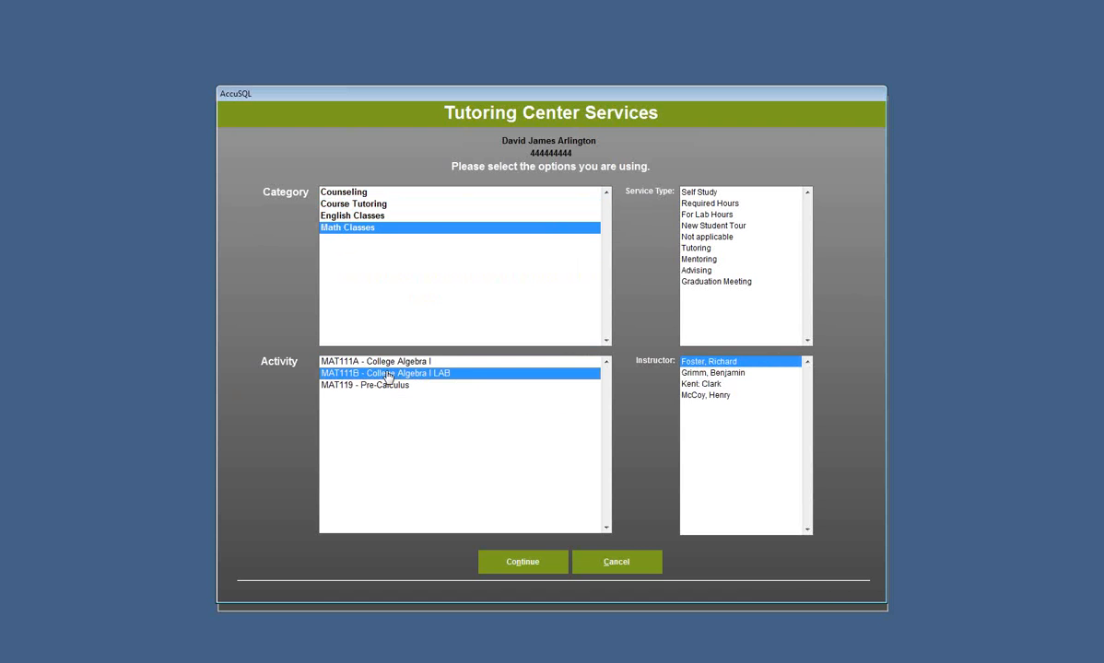
click(373, 385)
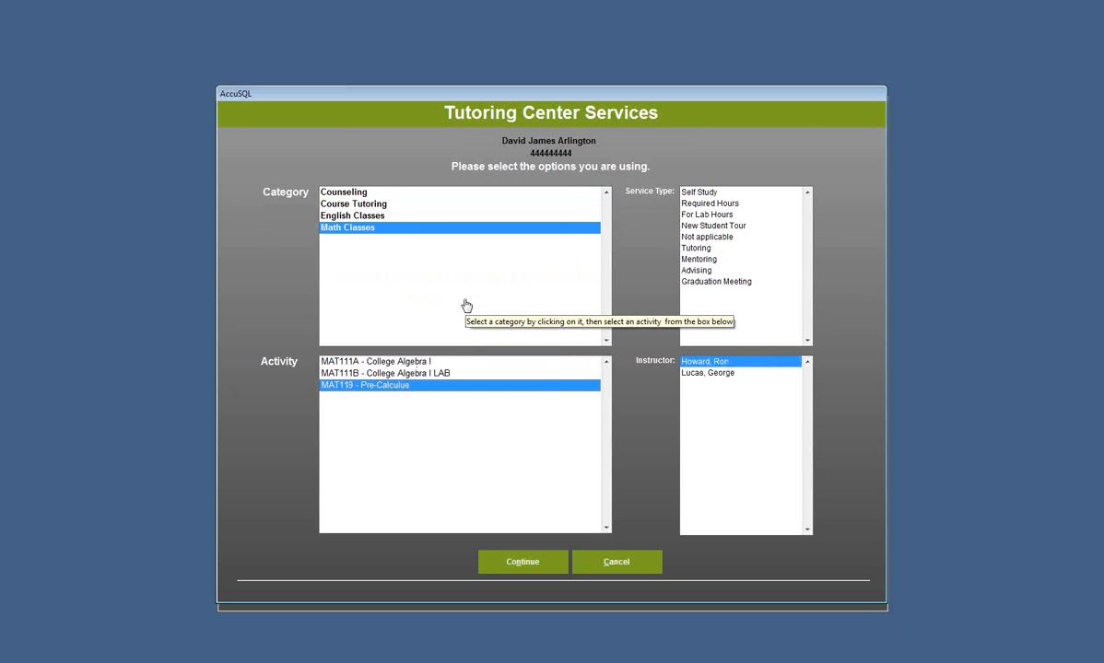
Step: Recheck the Counseling activities against Course Tutoring, and cancel the student's sign-in
click(357, 192)
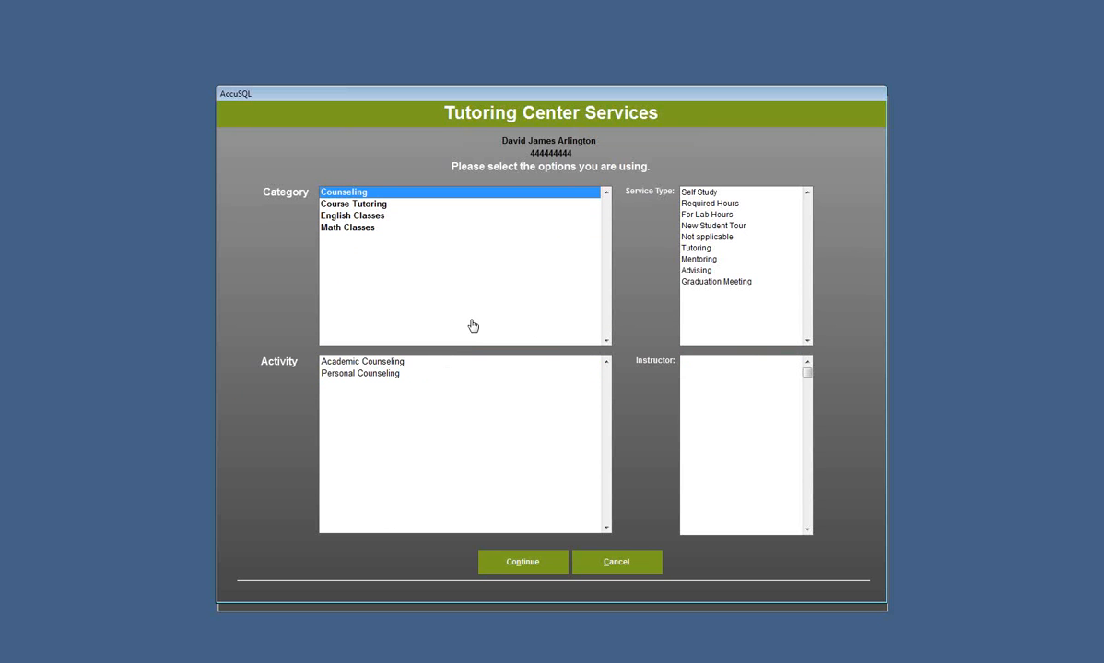
click(370, 363)
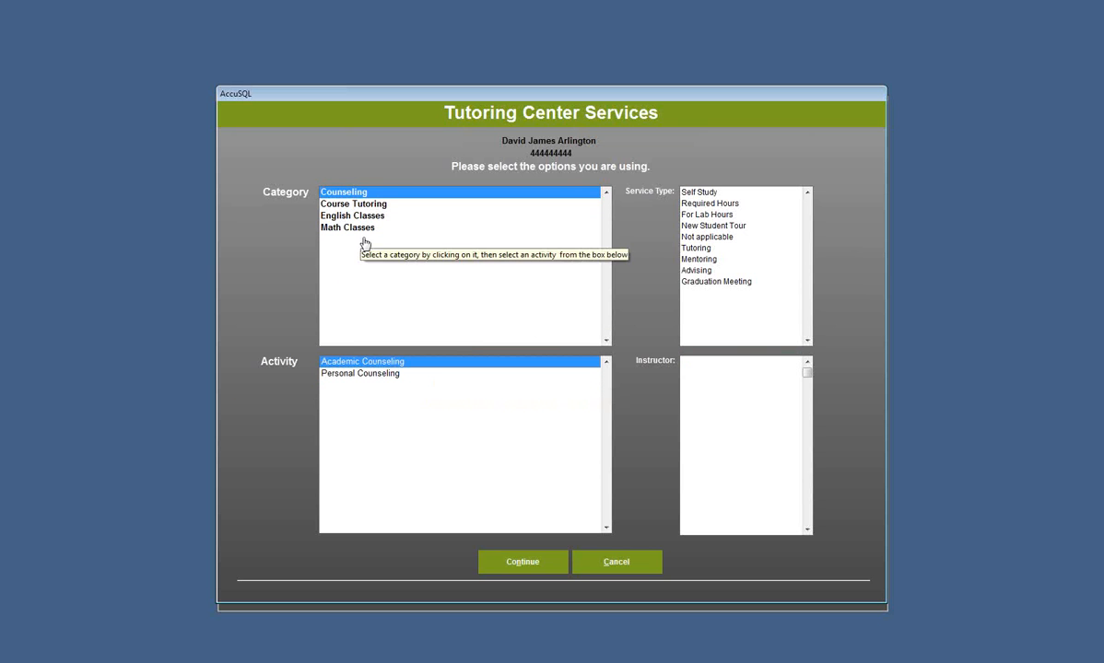
click(367, 207)
click(343, 192)
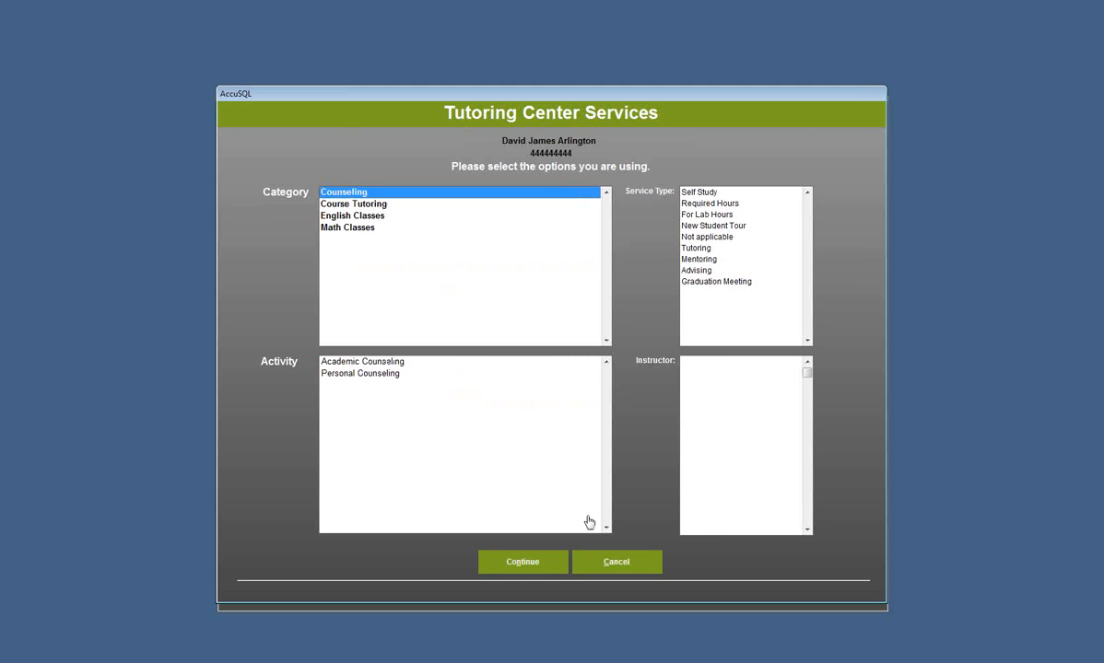
click(618, 563)
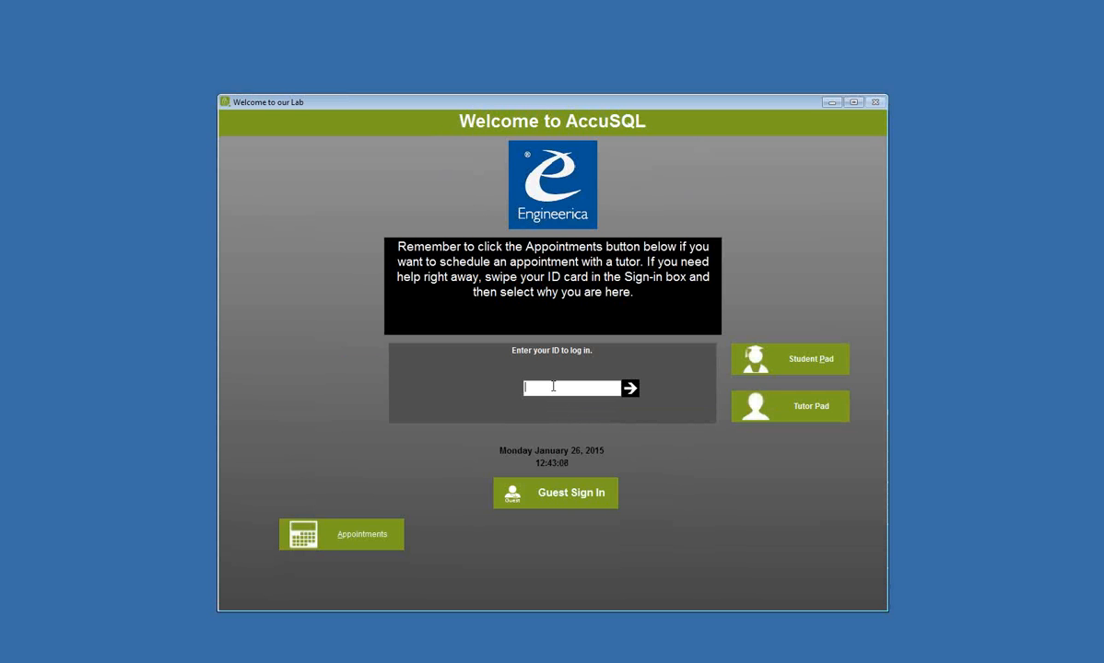
Step: Log in to System Administration with the administrator's ID and password
key(Return)
text(**)
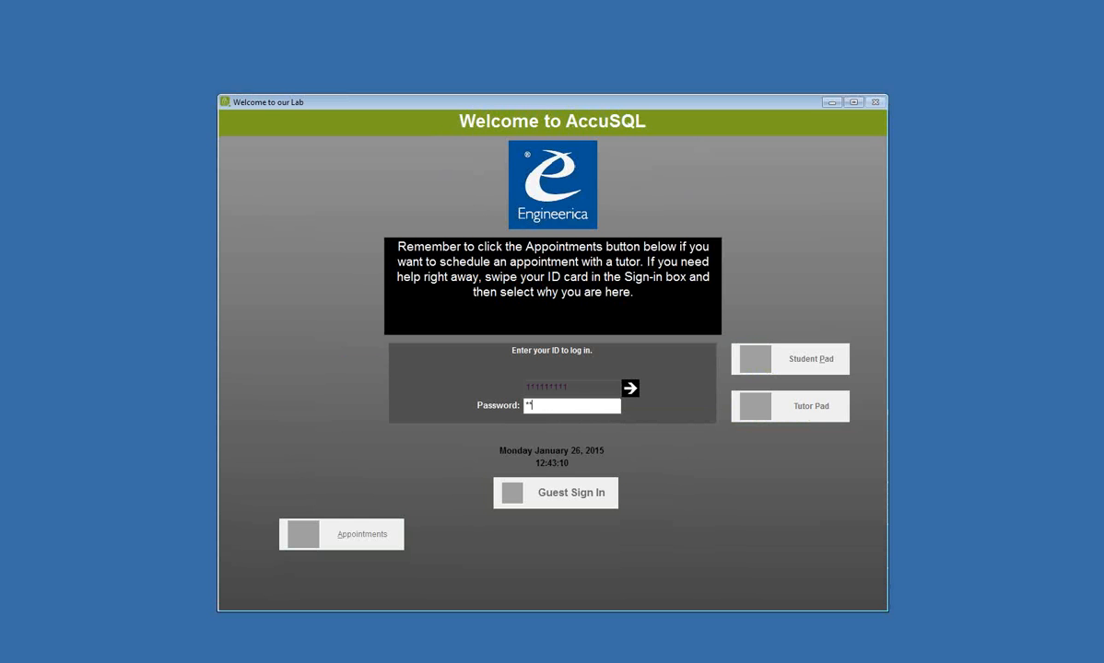
key(Return)
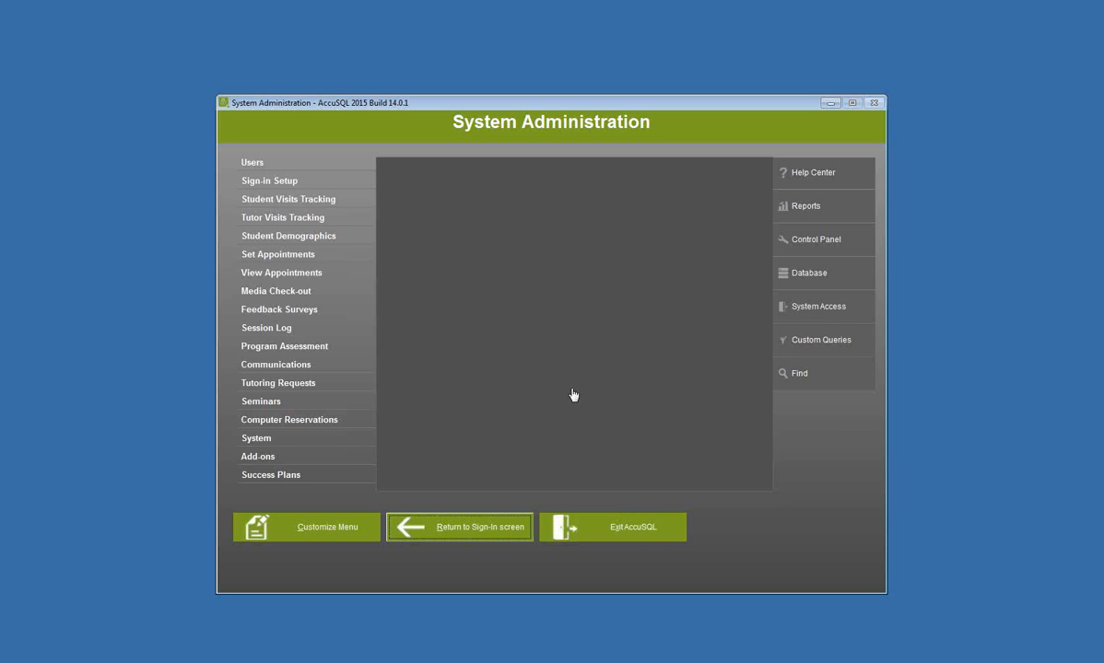
Step: Review the activity screen options in Sign-in Setup, and close the setup
click(293, 182)
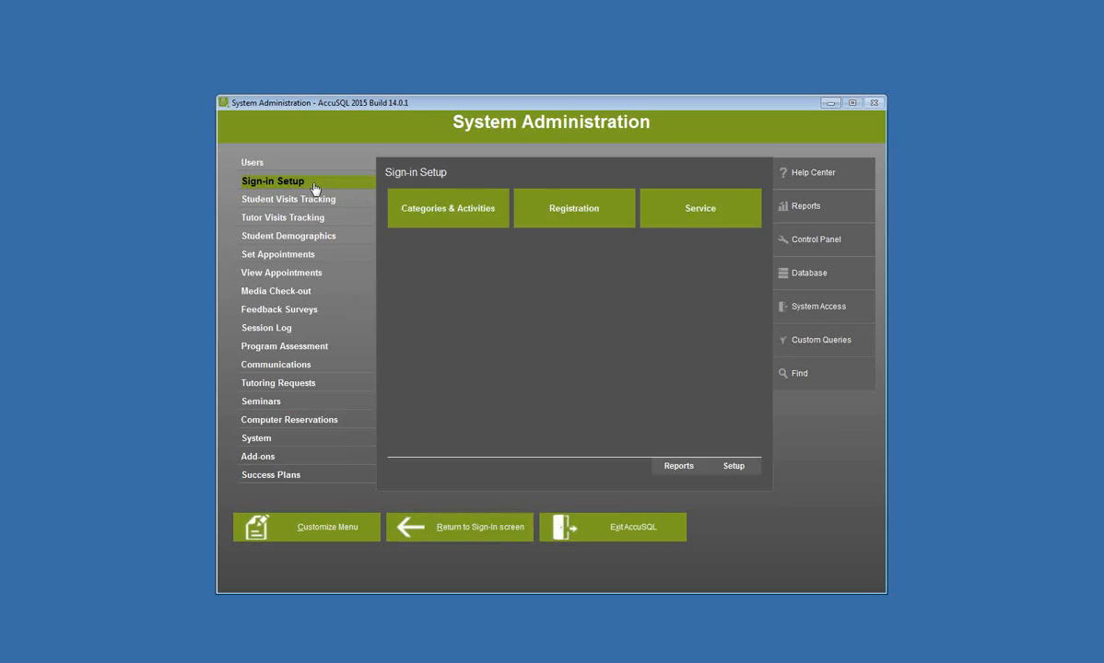
click(730, 466)
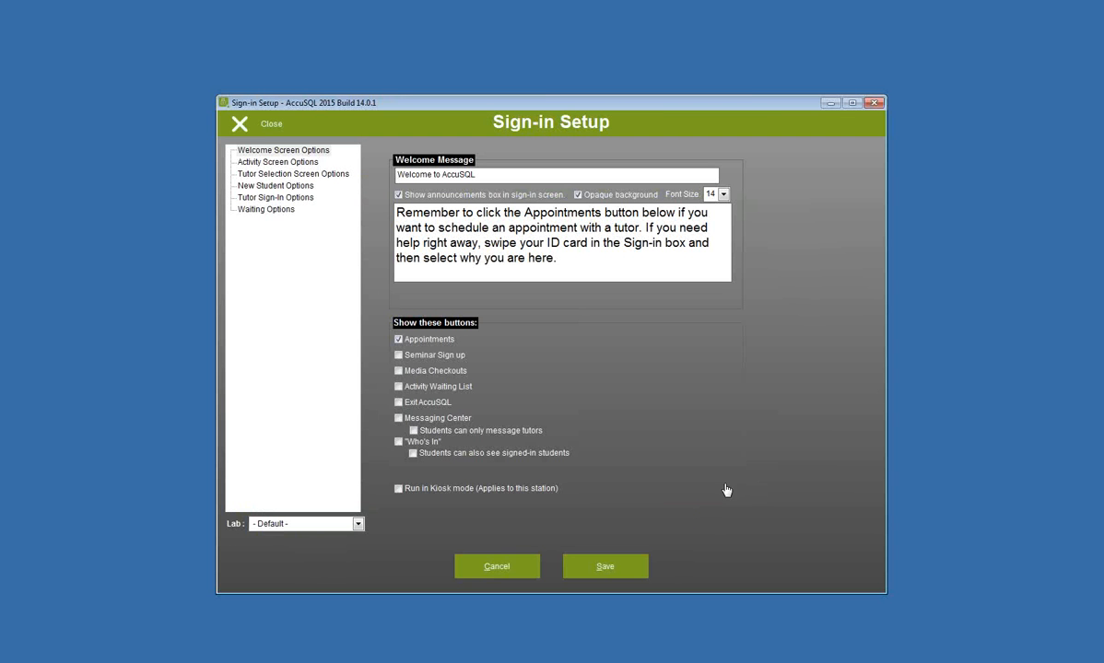
click(303, 163)
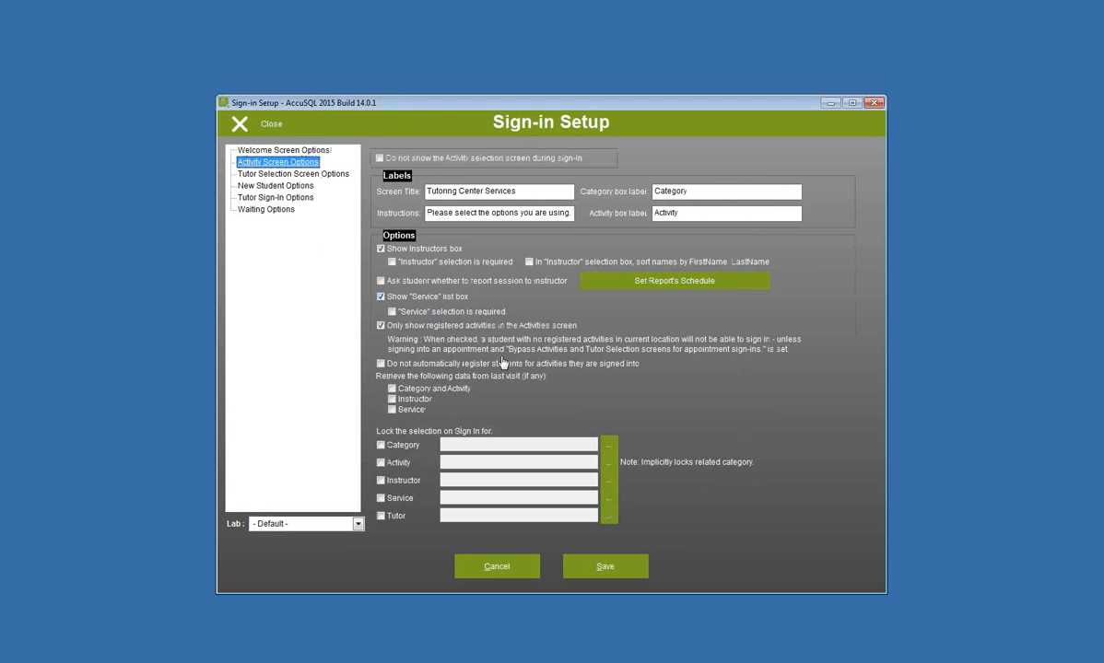
click(261, 129)
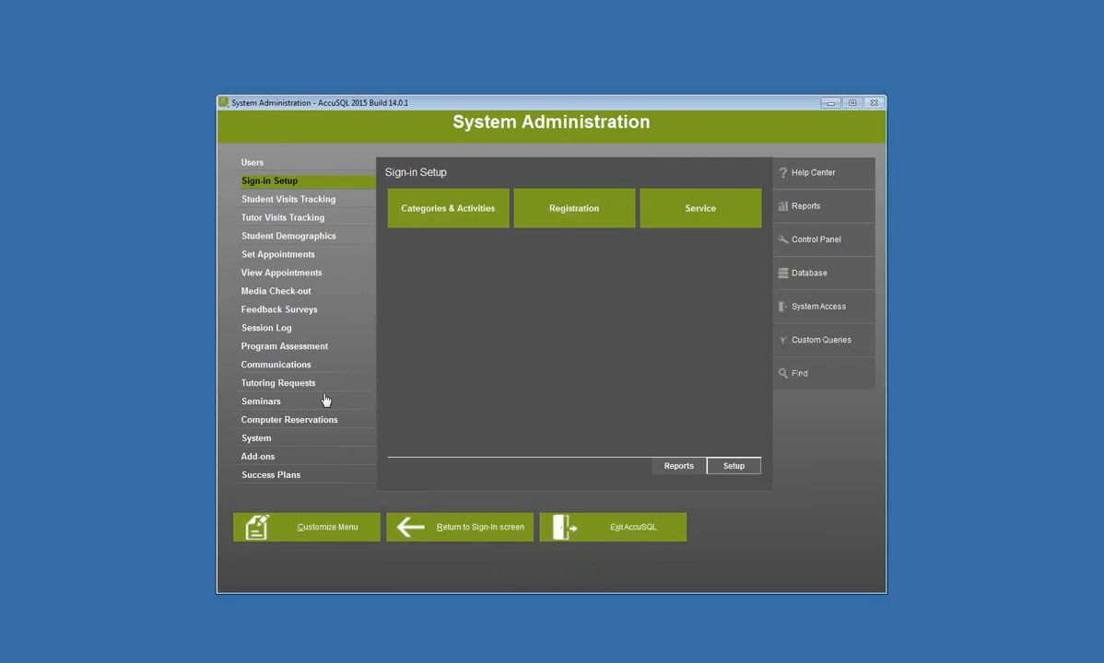
Step: Look through the System Setup pages from ID Settings Options to System Options, and close the setup
click(295, 438)
click(753, 472)
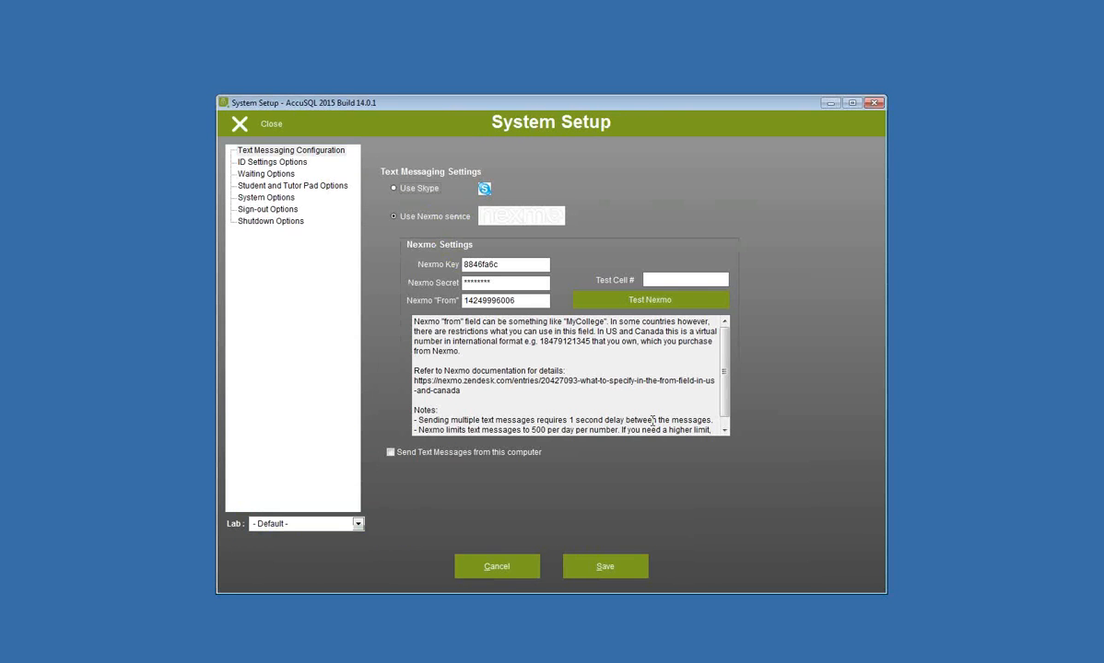
click(259, 164)
click(264, 174)
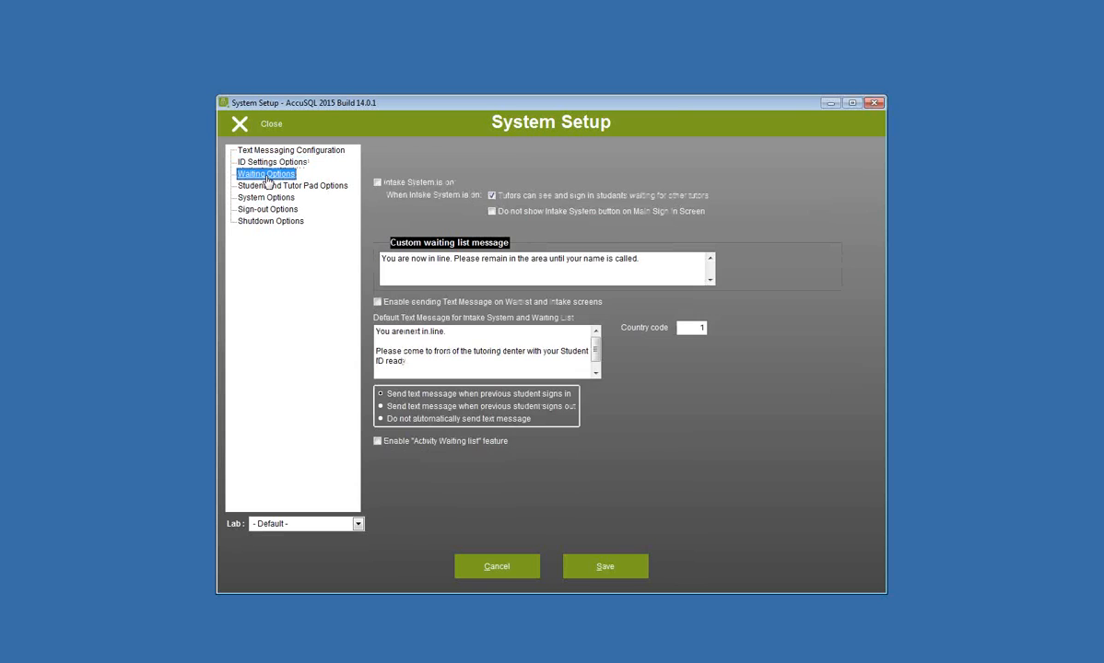
click(267, 187)
click(267, 198)
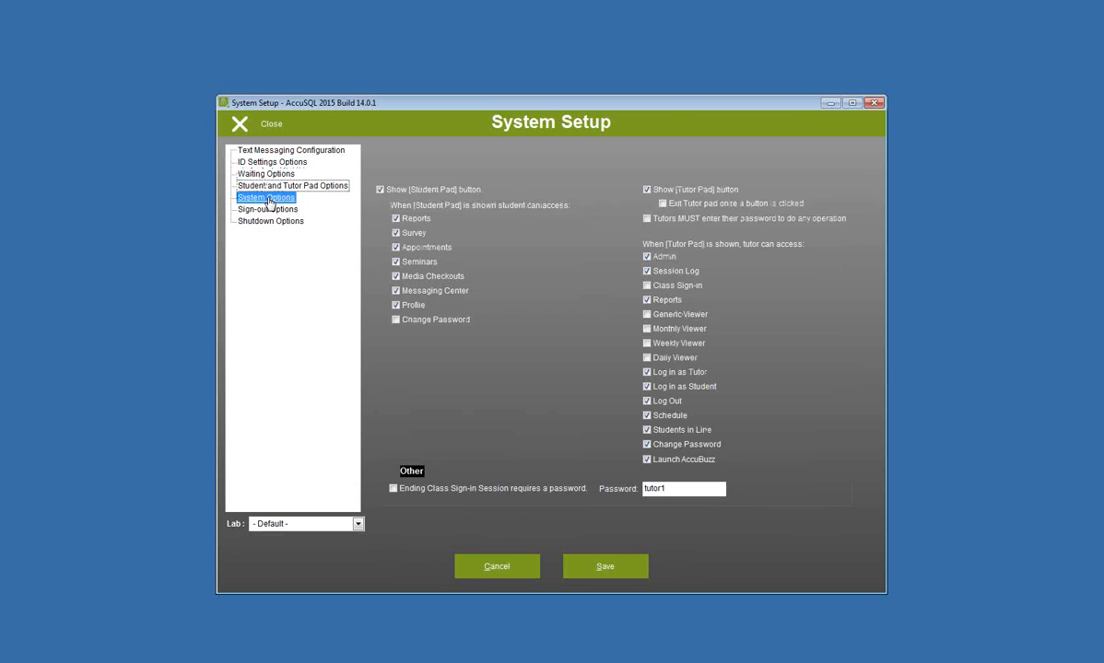
click(240, 123)
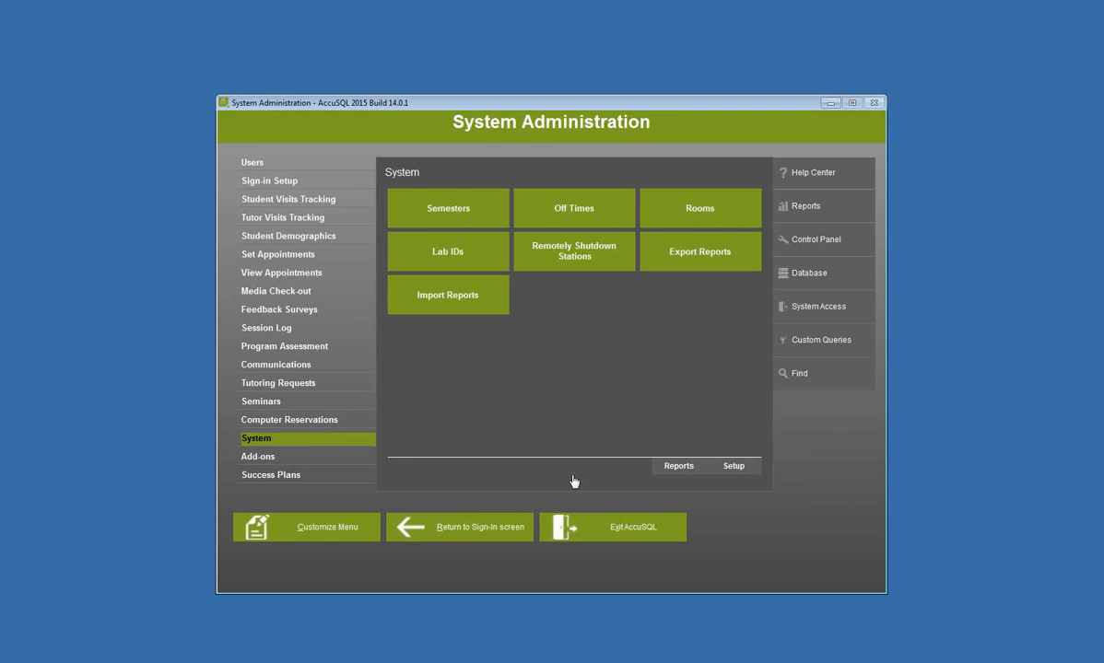
Step: Enable "This station is an 'Information Only Station'" in the System Setup system options, and close the setup
click(734, 465)
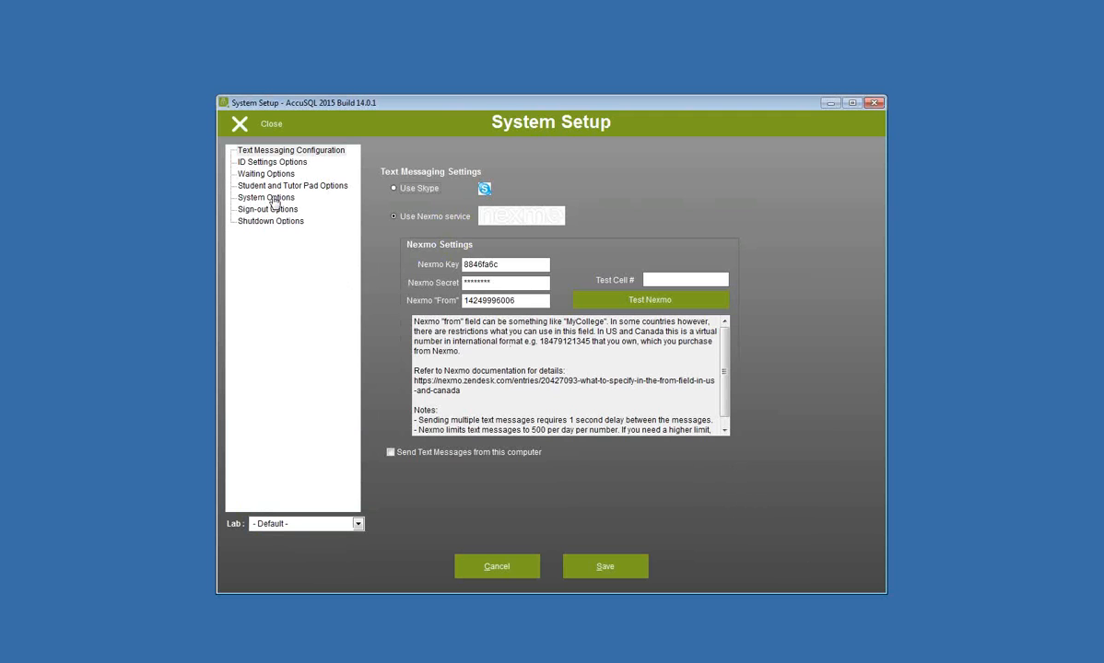
click(273, 200)
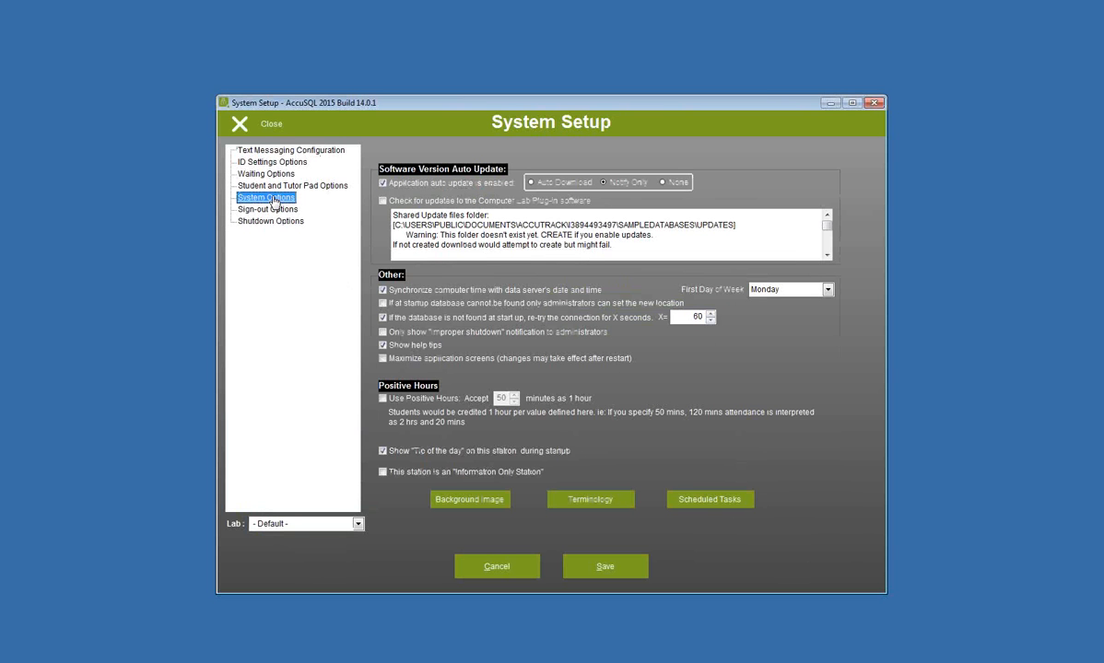
click(395, 473)
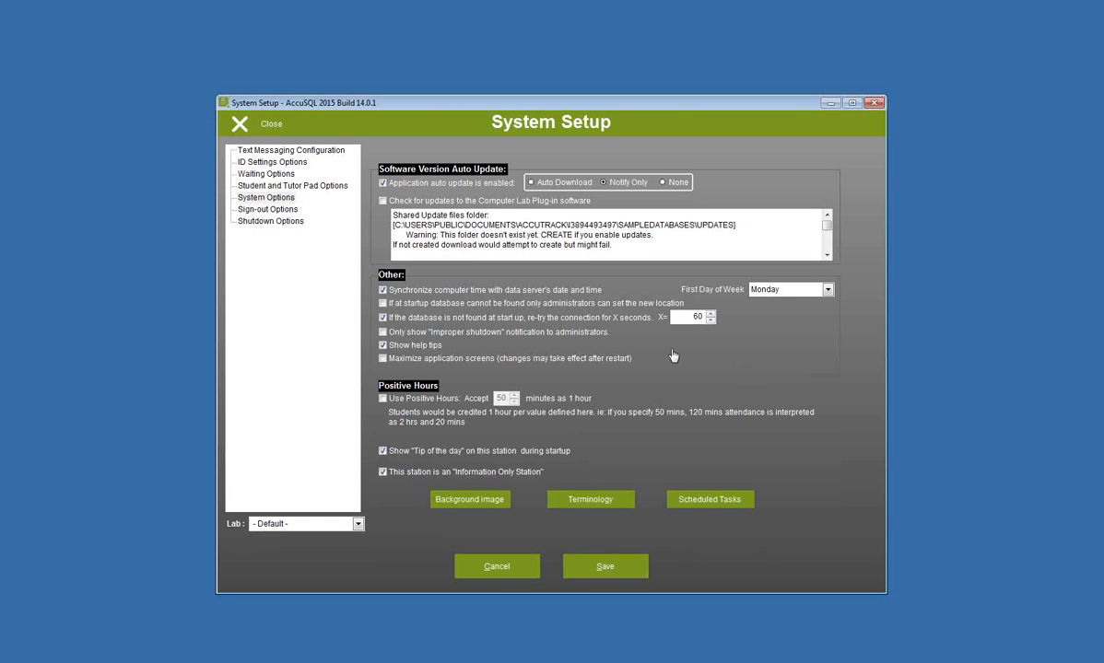
click(252, 123)
Step: Return to the sign-in screen, open the Student Pad with a student's ID, view its available actions, and exit it
click(507, 523)
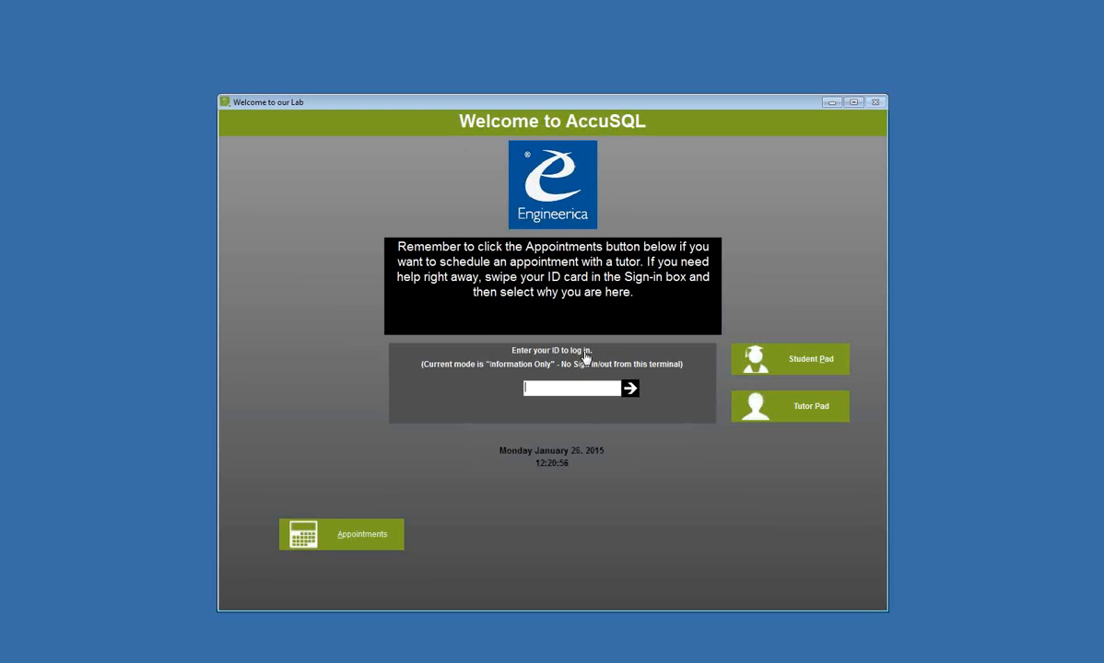
click(767, 360)
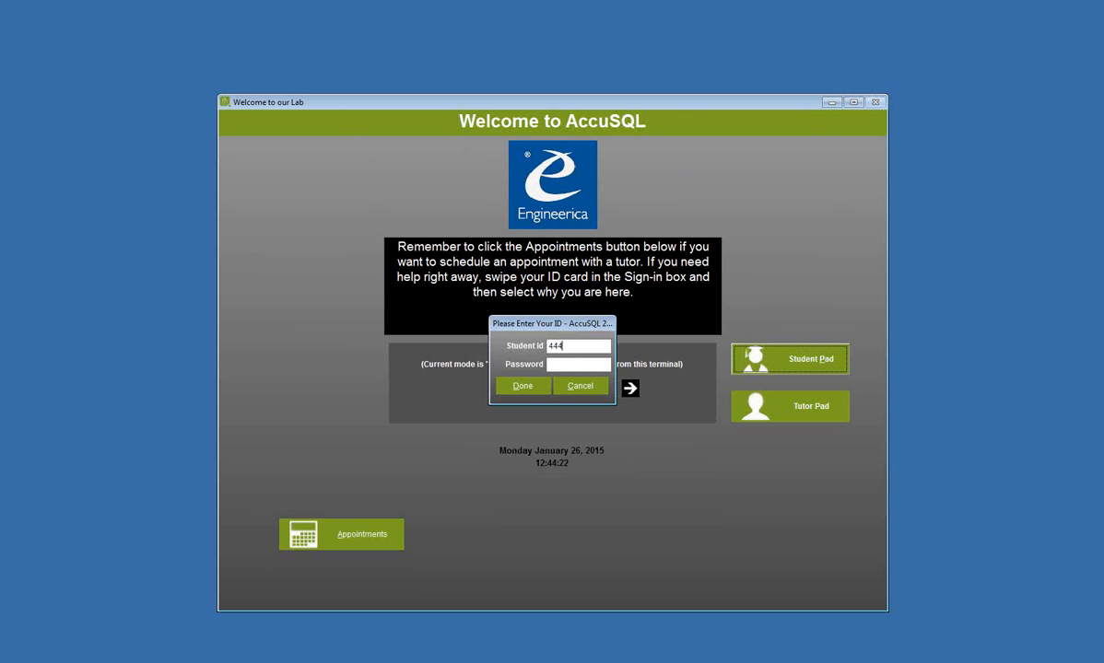
text(444444)
click(534, 385)
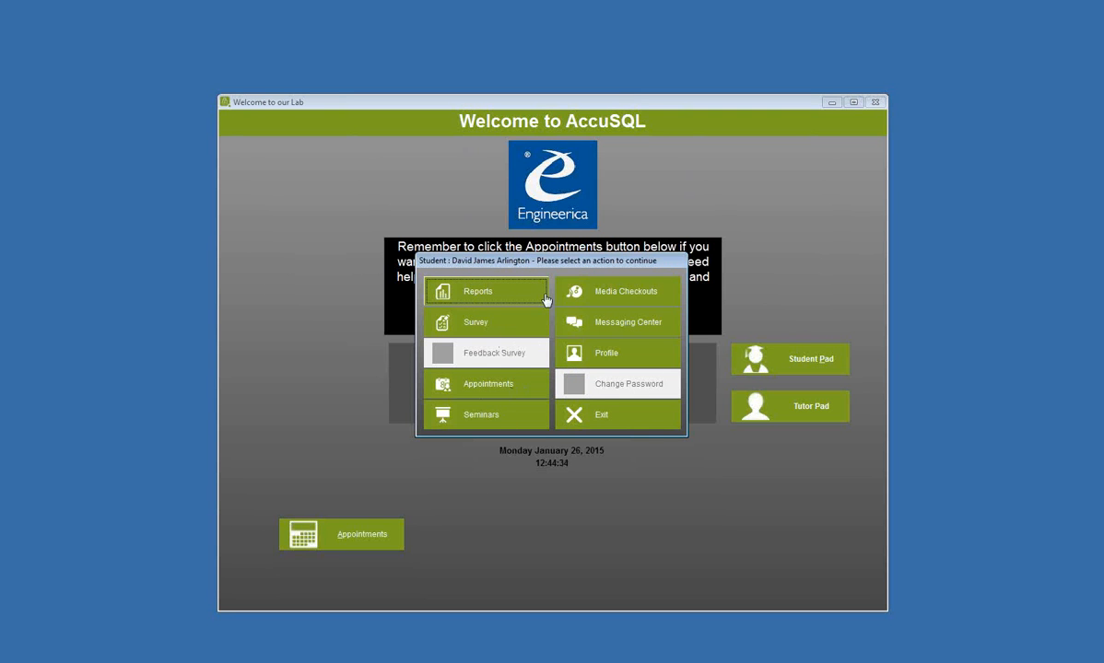
click(584, 416)
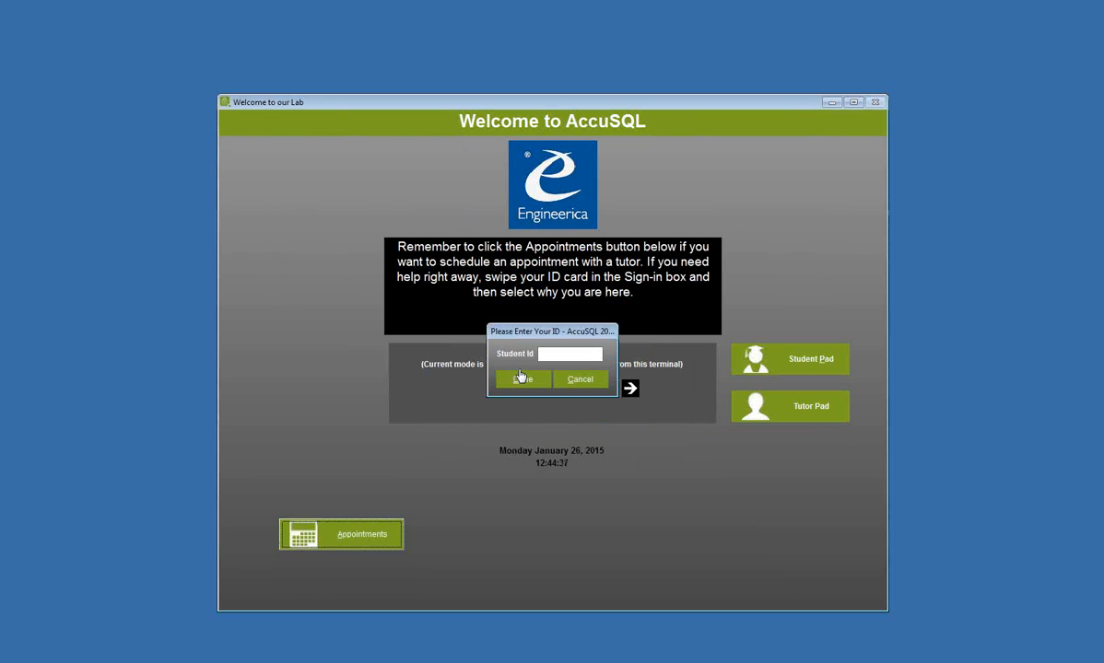
Step: Cancel the appointments login, try to sign in with a student's ID on the welcome screen, and dismiss the notice
click(579, 379)
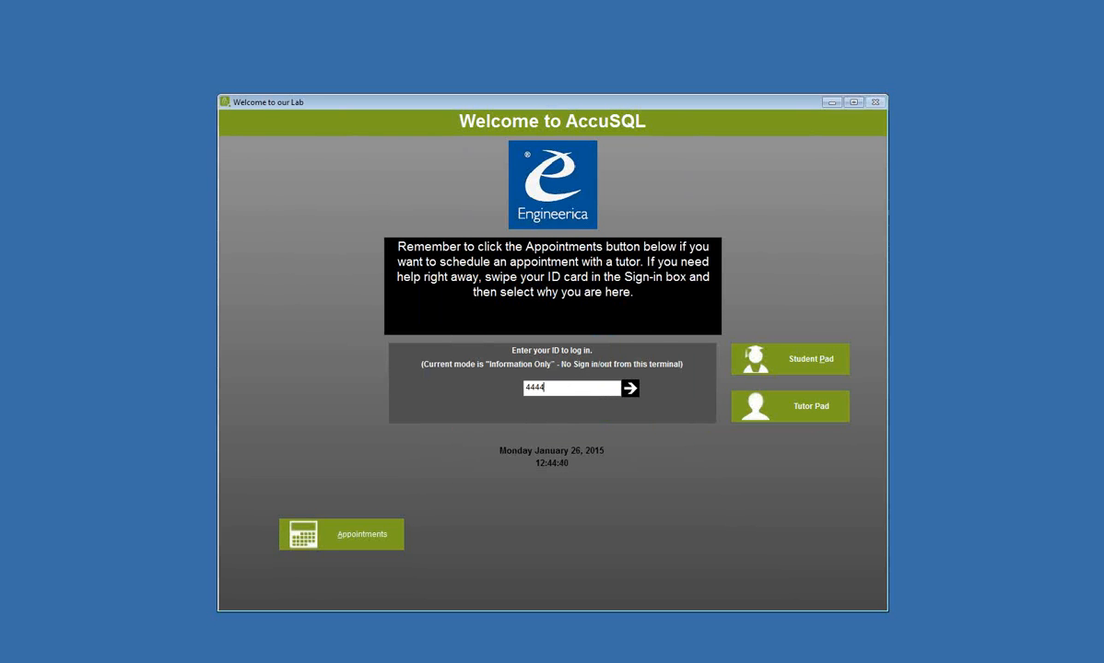
key(Return)
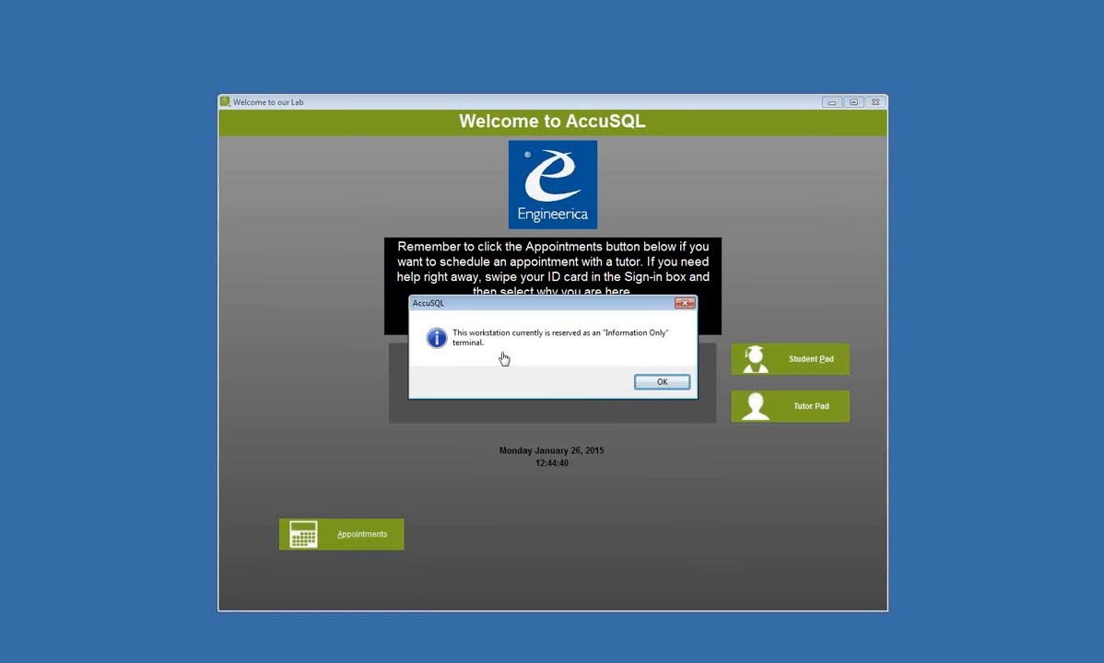
click(651, 381)
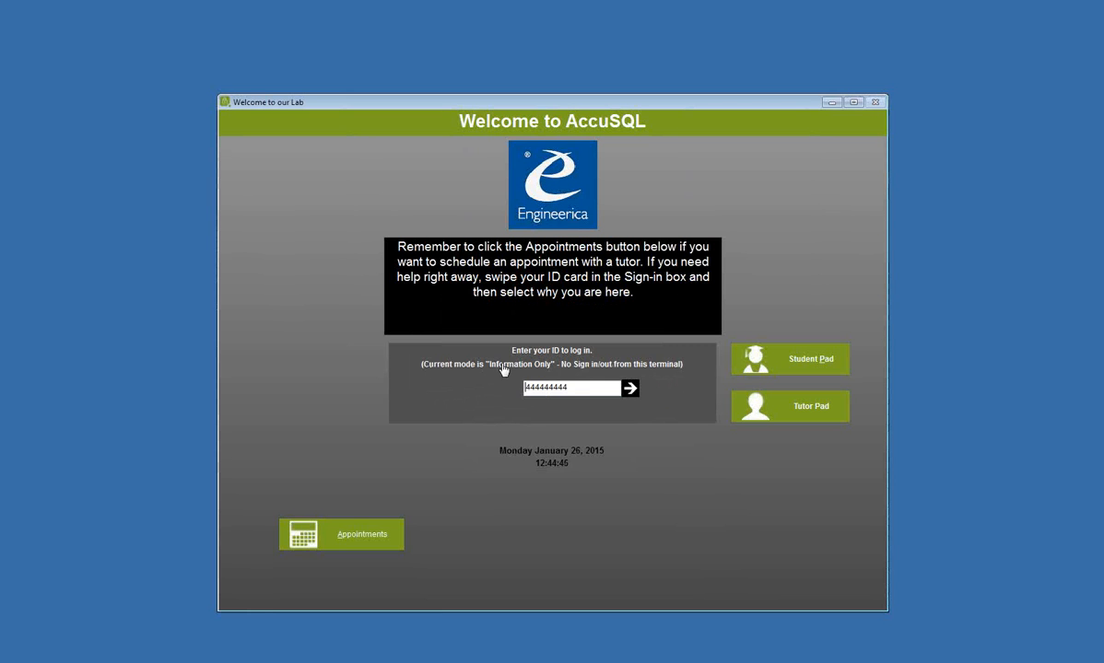
Step: Replace the entered student ID with the administrator's ID and log in to System Administration
drag(592, 387, 488, 390)
text(111111111)
key(Return)
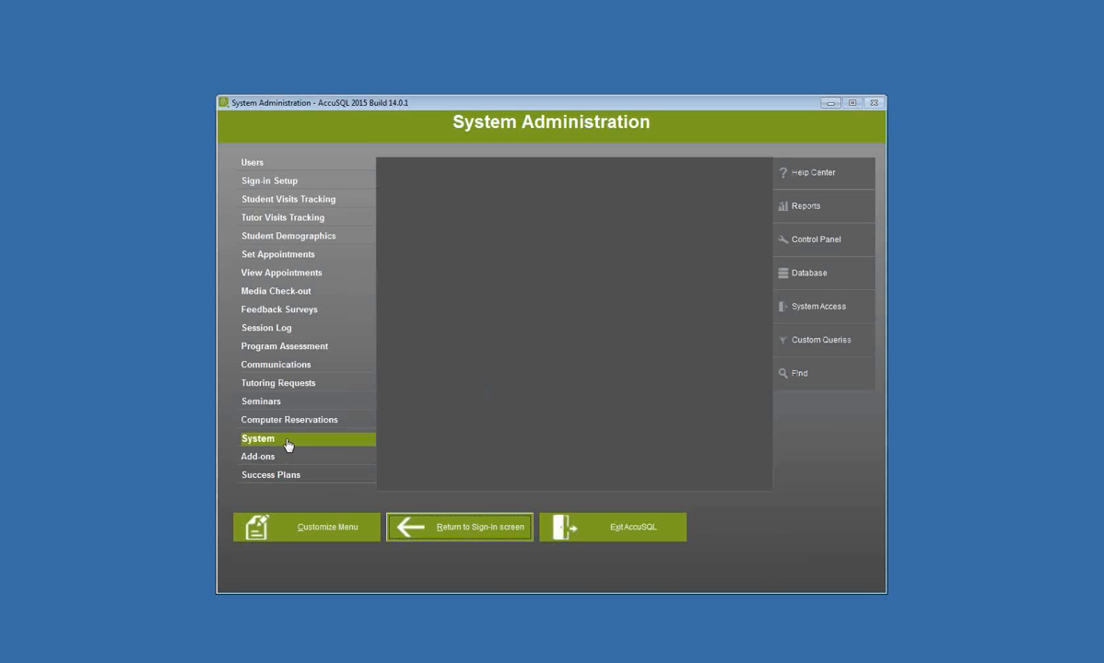
Step: Disable "This station is an 'Information Only Station'" in the System Setup system options, save, and close the setup
click(277, 440)
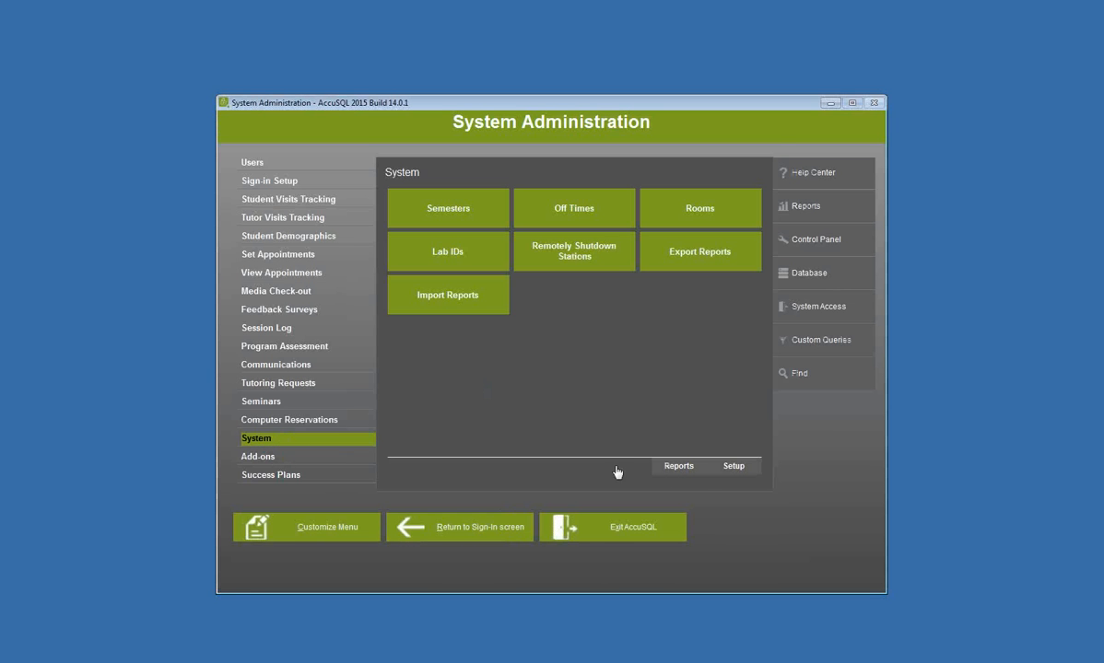
click(734, 466)
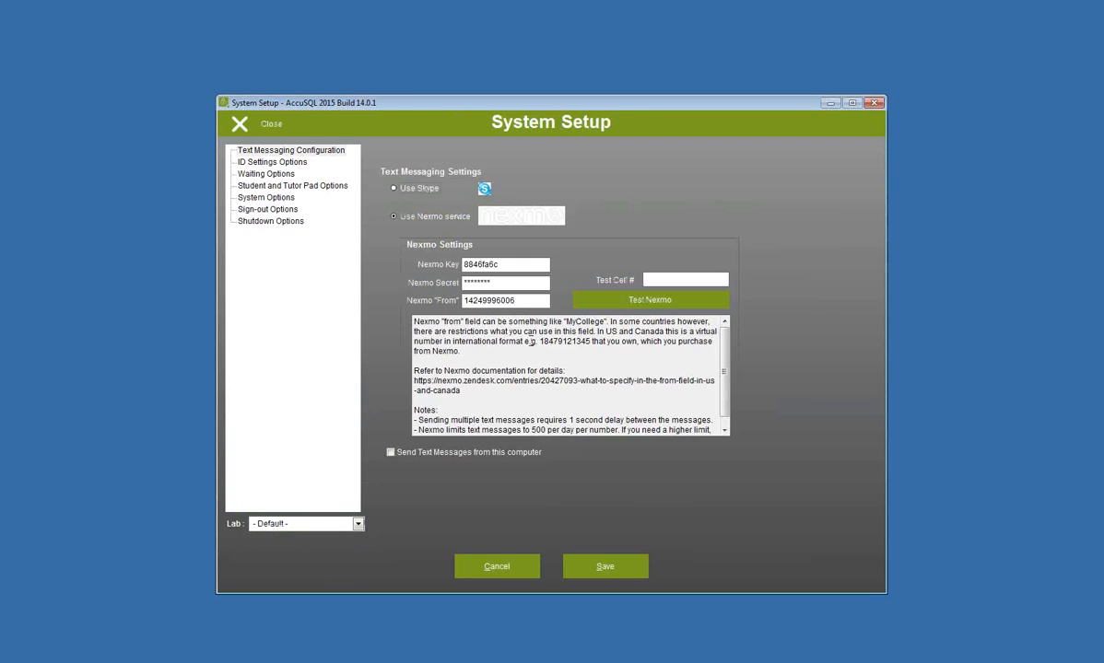
click(265, 197)
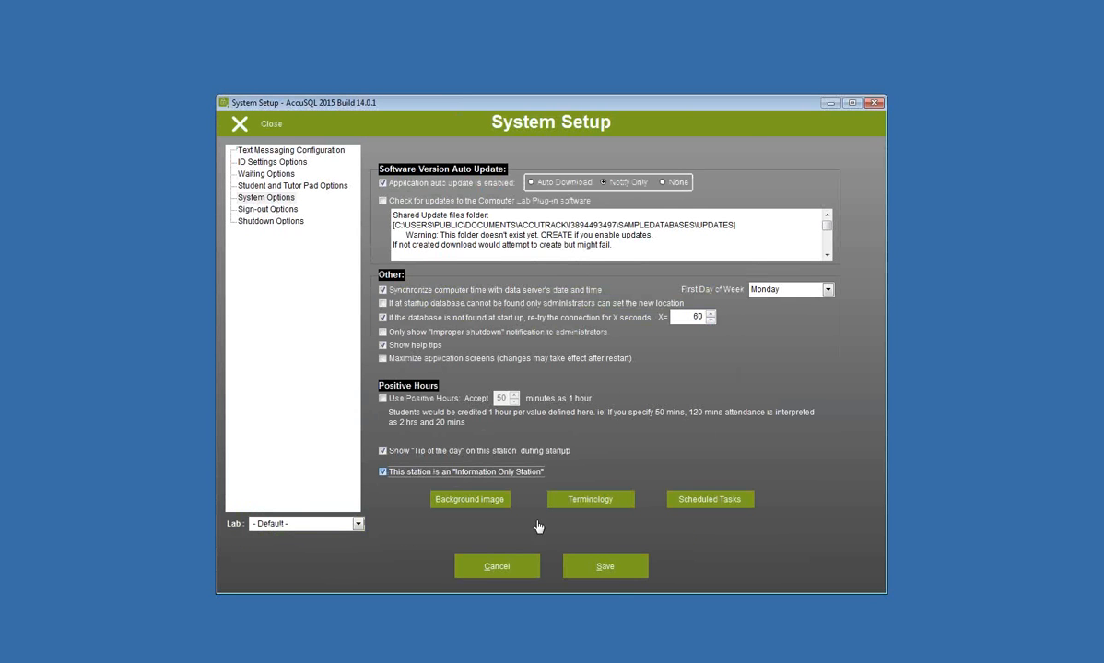
click(613, 575)
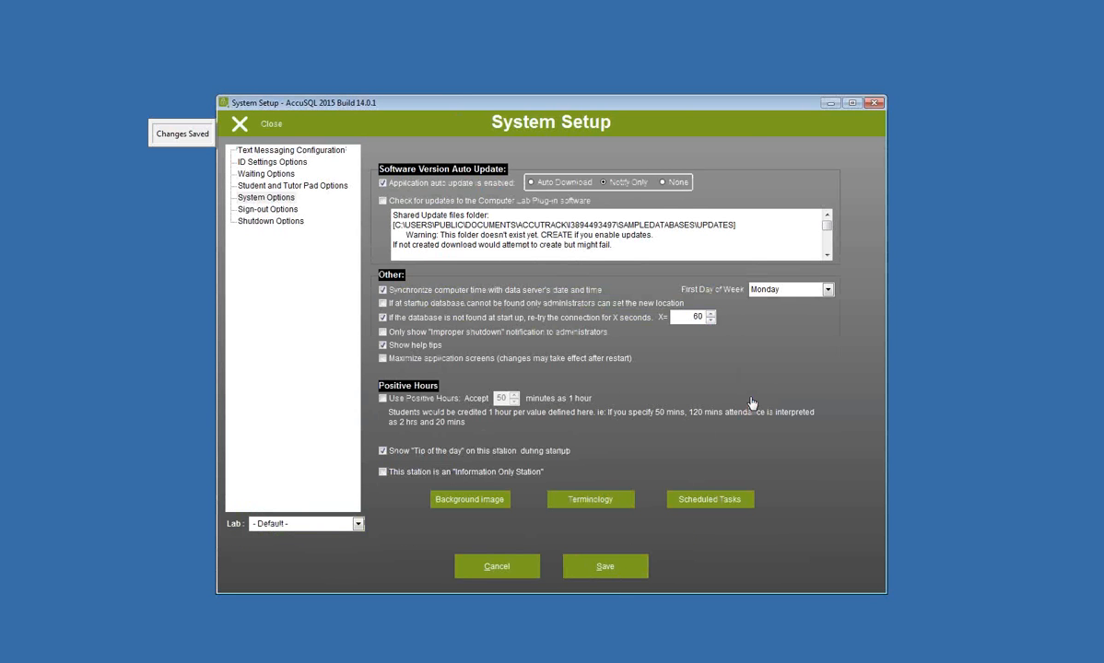
click(256, 123)
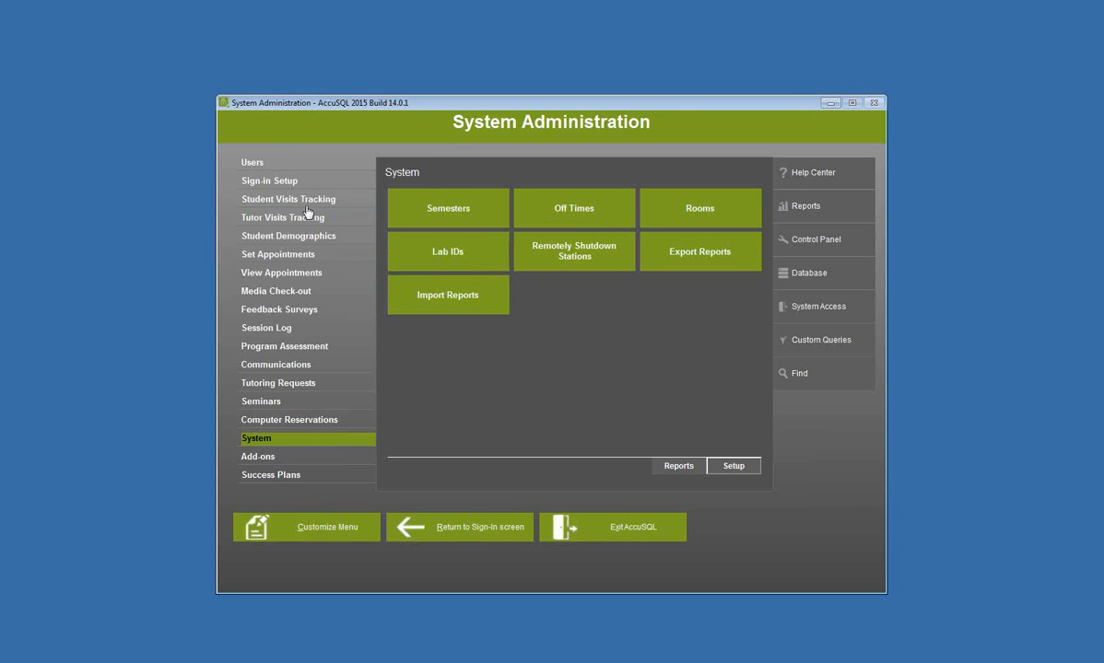
Step: In the Sign-in Setup activity screen options, lock the category to Advising and choose Academic Coaching as the activity without locking it
click(276, 180)
click(737, 466)
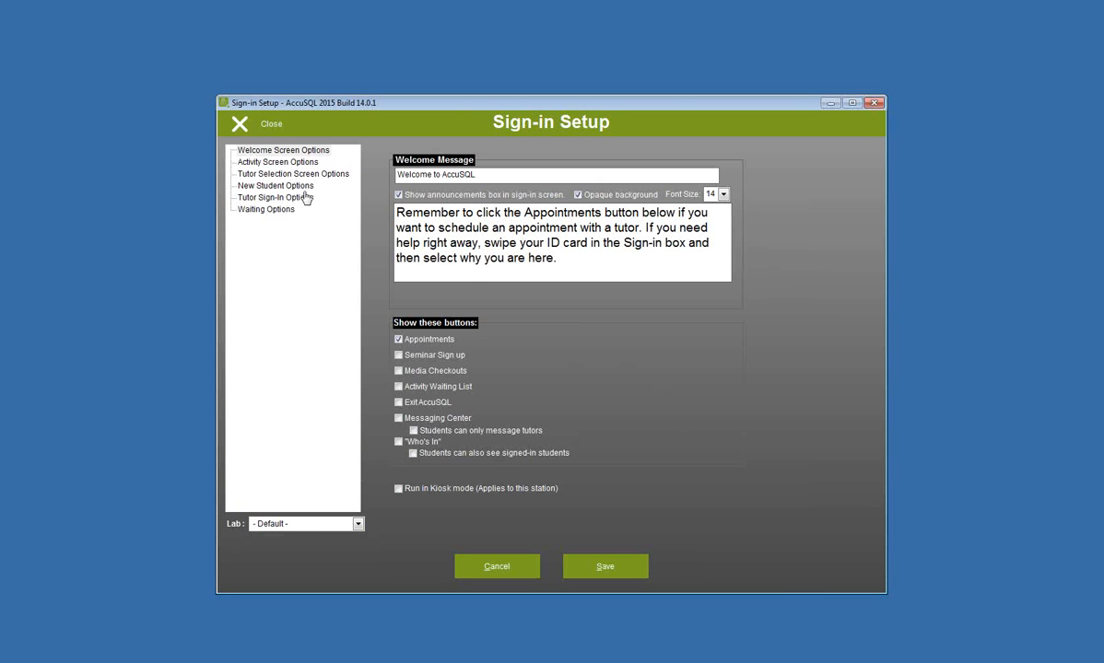
click(275, 163)
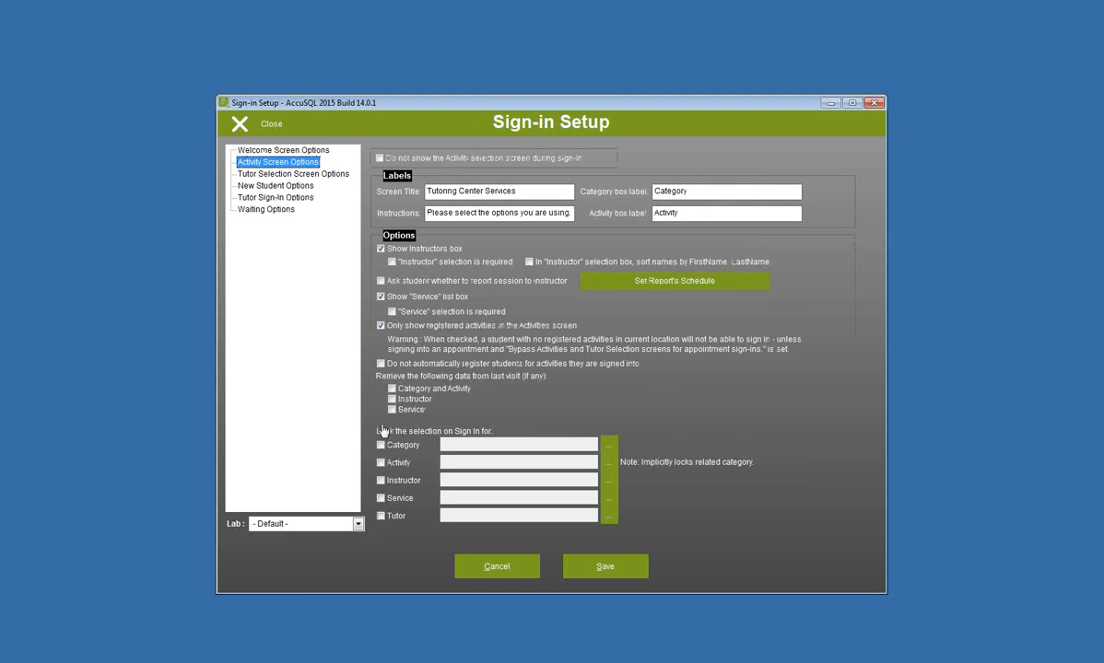
click(605, 466)
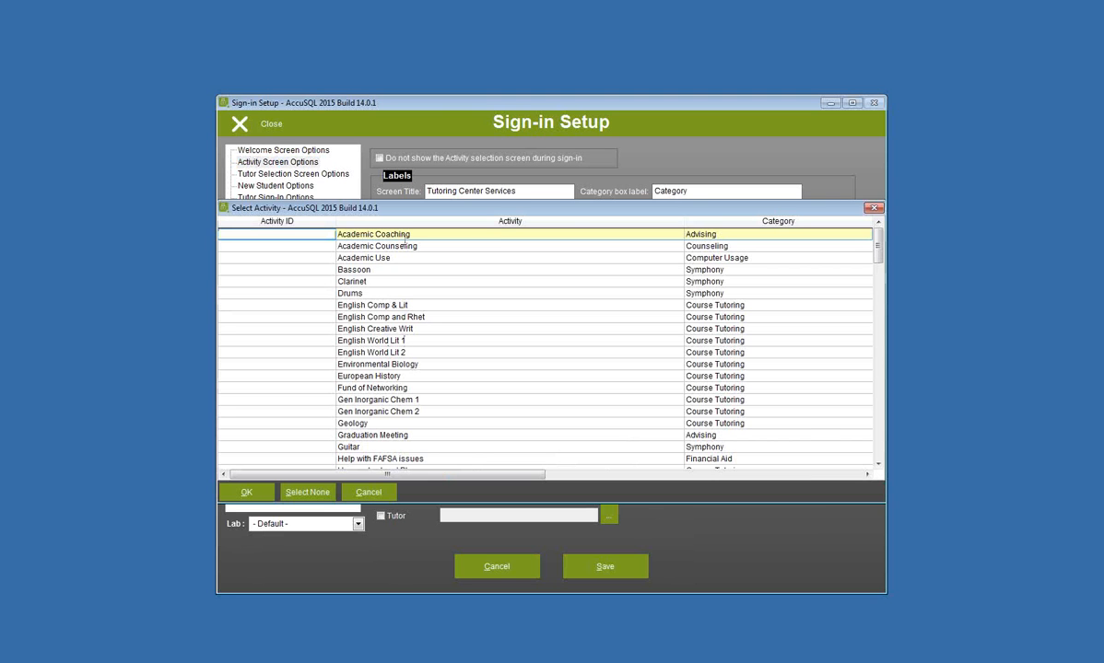
click(246, 492)
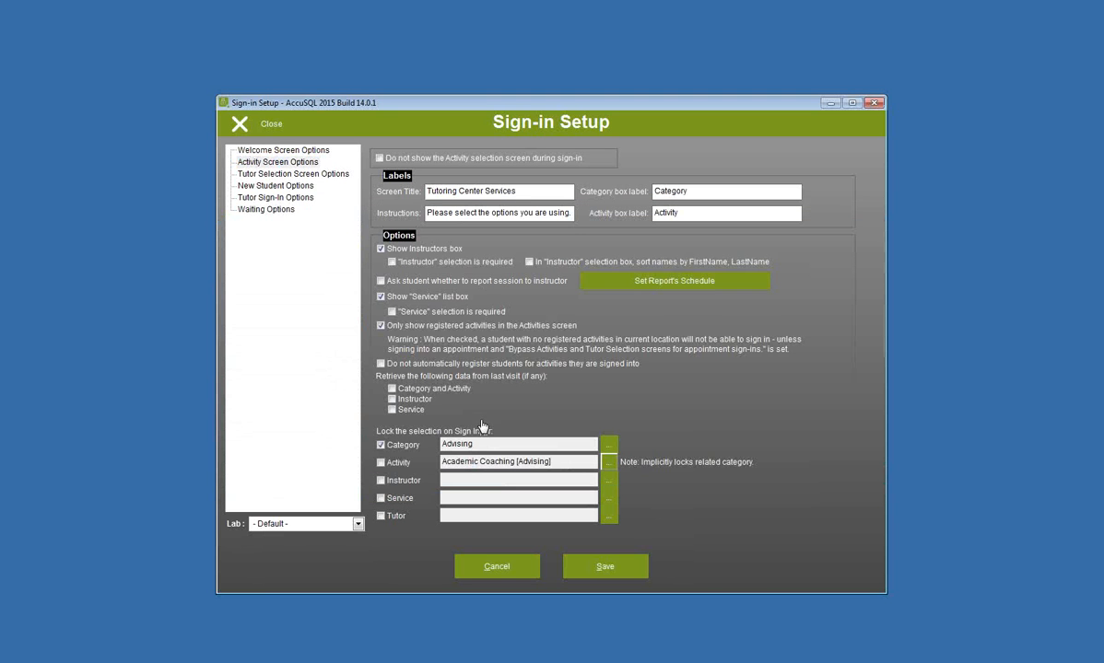
click(380, 480)
click(610, 485)
click(594, 493)
click(400, 481)
Step: Lock the sign-in service selection to Required Hours
click(399, 500)
click(608, 496)
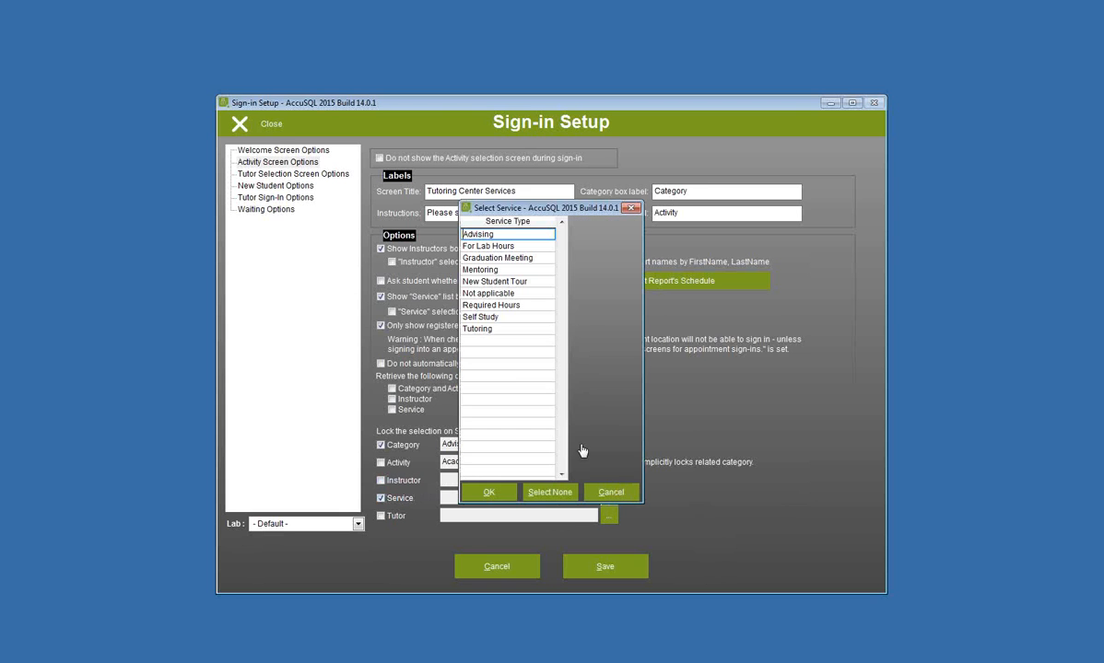
click(489, 304)
click(488, 492)
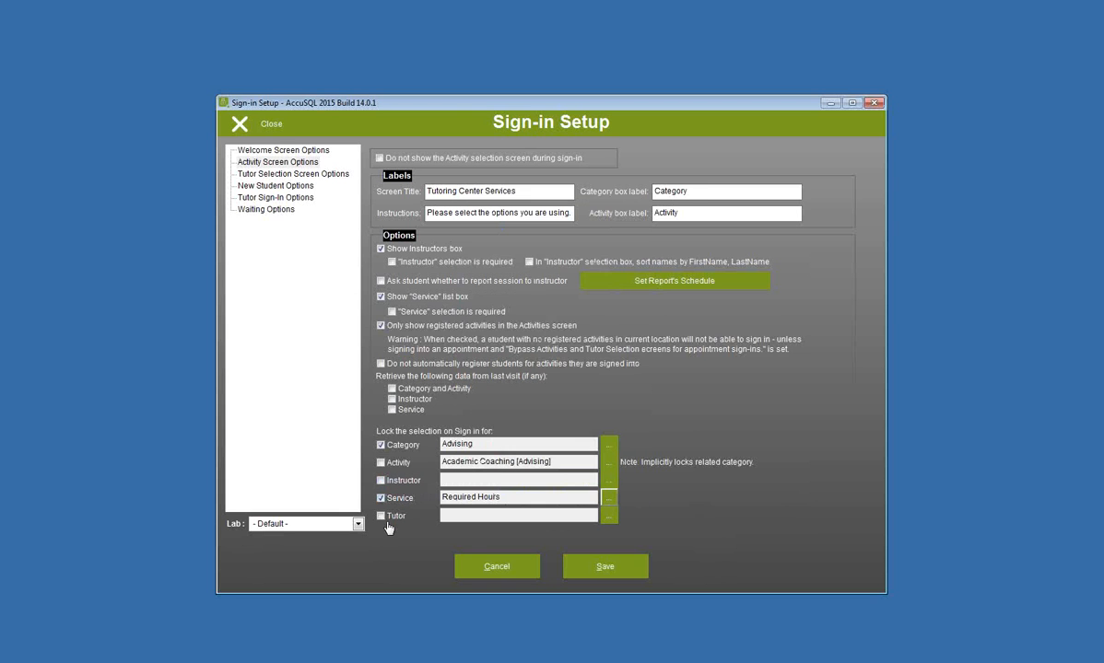
Step: Lock the sign-in tutor selection to the first tutor in the list, save the options, and close the setup
click(380, 516)
click(608, 516)
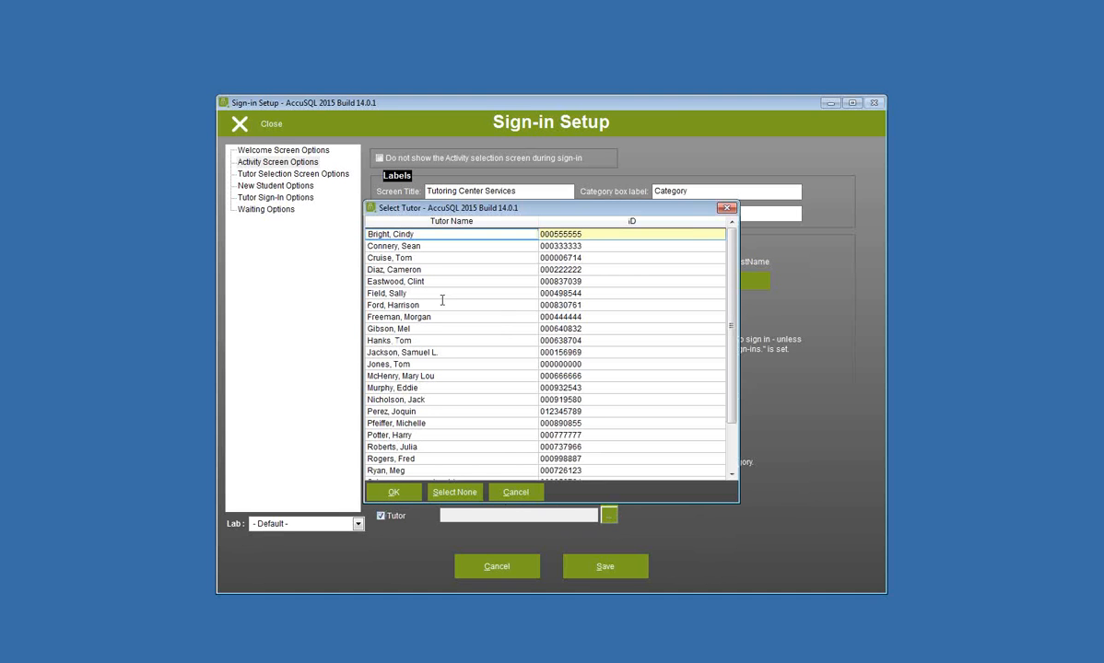
click(398, 491)
click(608, 567)
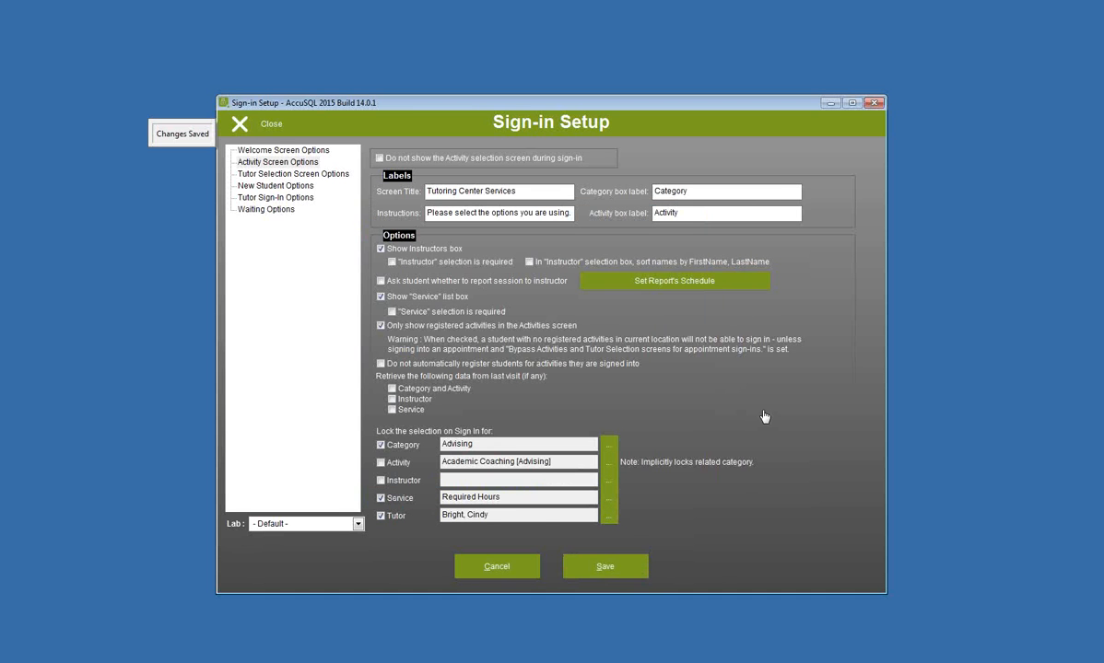
click(247, 124)
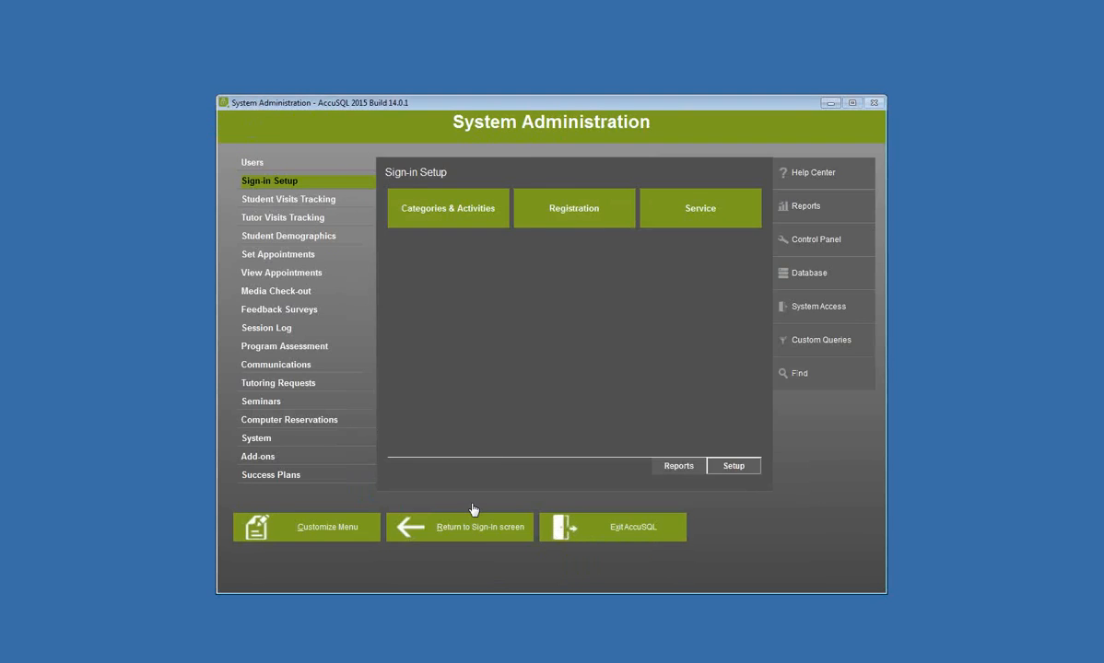
Step: Return to the sign-in screen, start a sign-in with a student's ID, and dismiss the past-due items notice
click(472, 525)
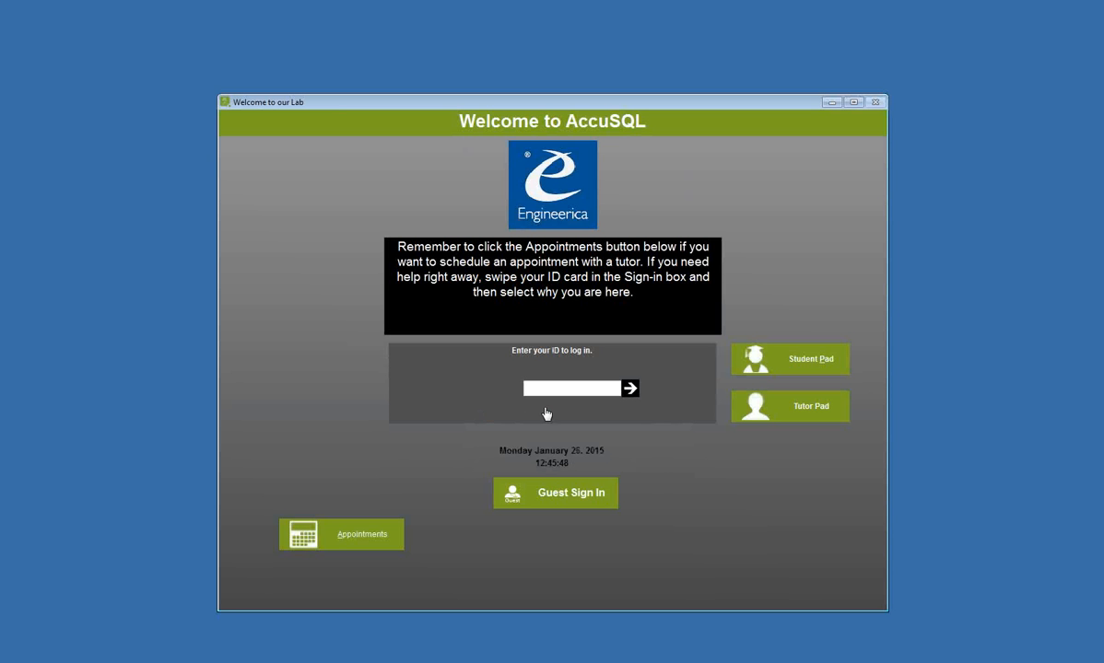
click(554, 389)
text(111111111)
drag(572, 388, 471, 386)
text(2222222222)
key(Return)
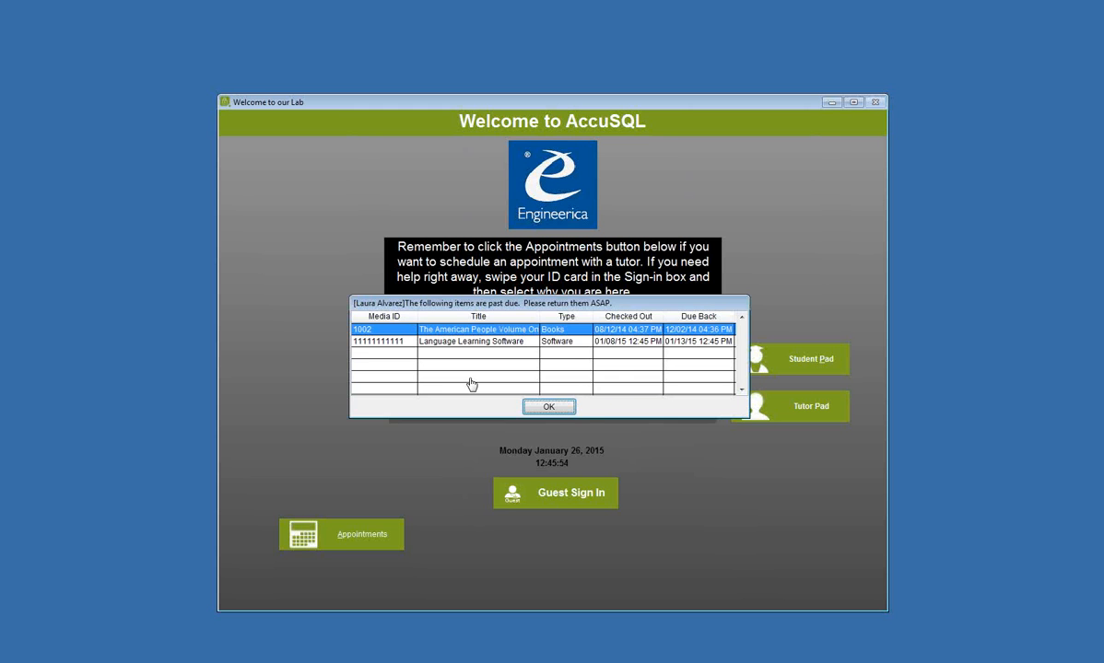
click(549, 407)
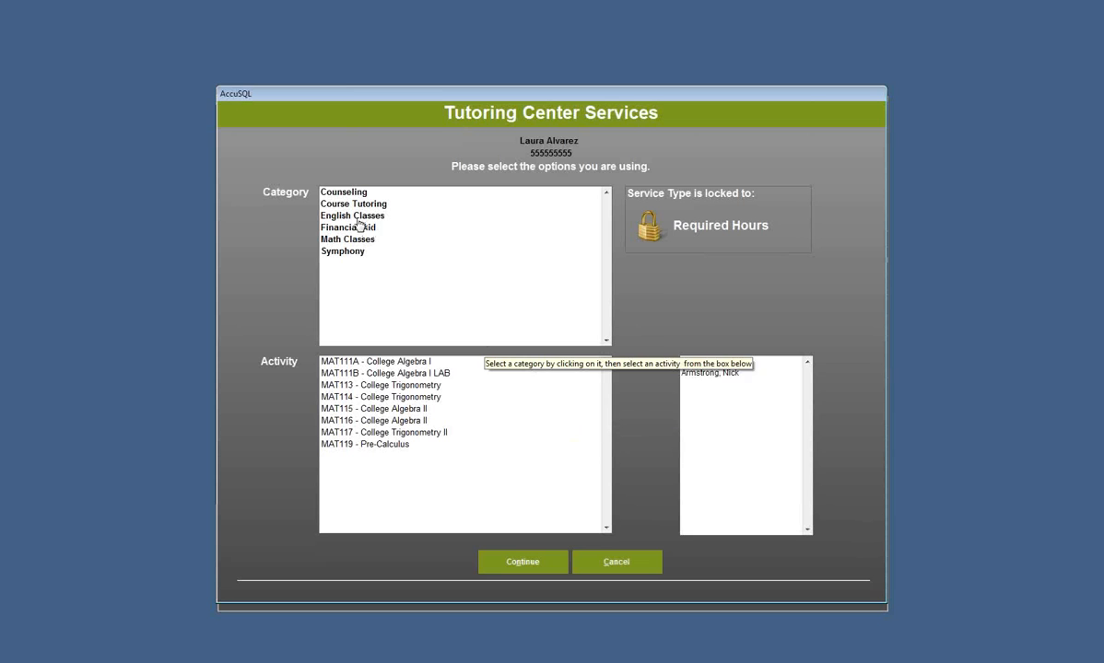
Step: View the activities under the Financial Aid and Course Tutoring categories, and cancel the student's sign-in
click(357, 227)
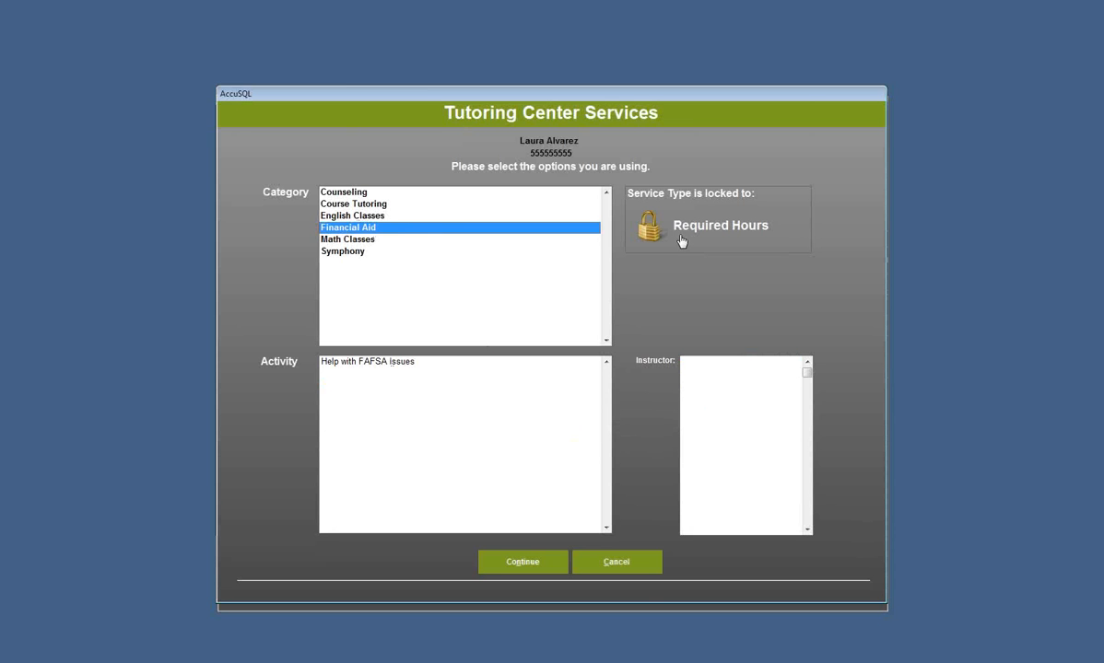
click(340, 205)
click(630, 568)
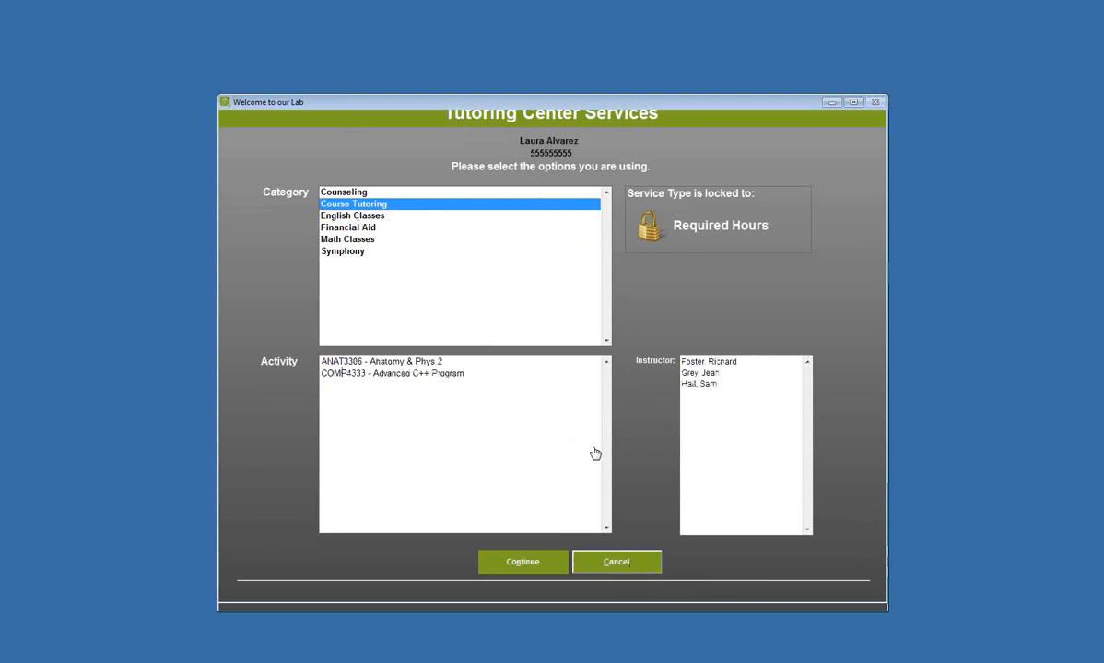
Step: Log back in to System Administration with the administrator's ID and password
text(111111111)
key(Return)
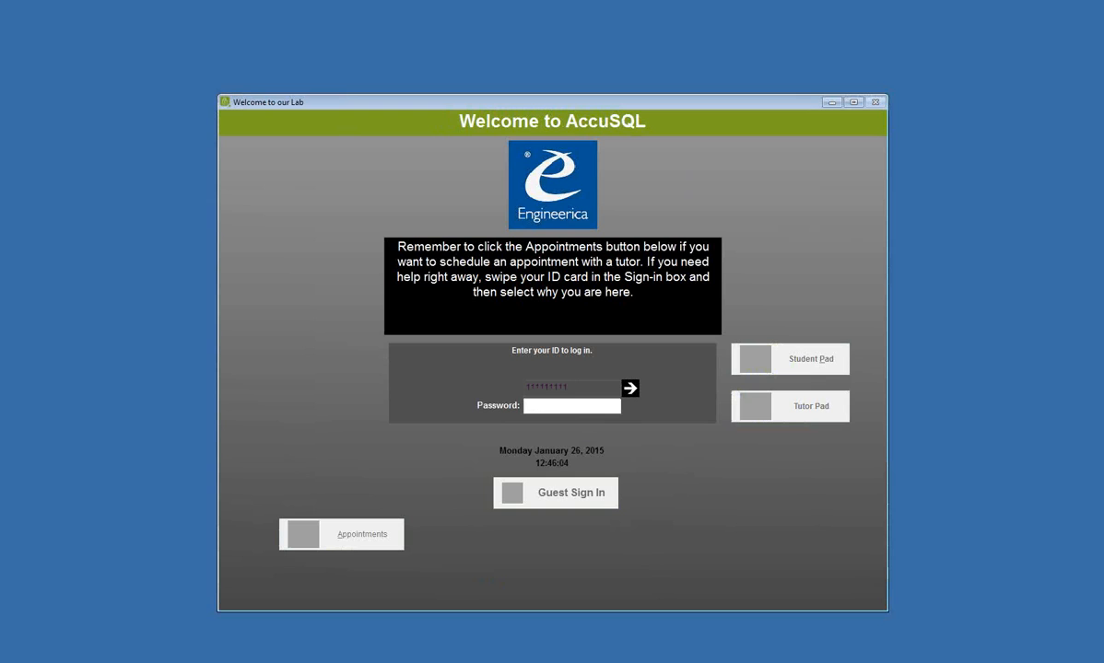
key(Return)
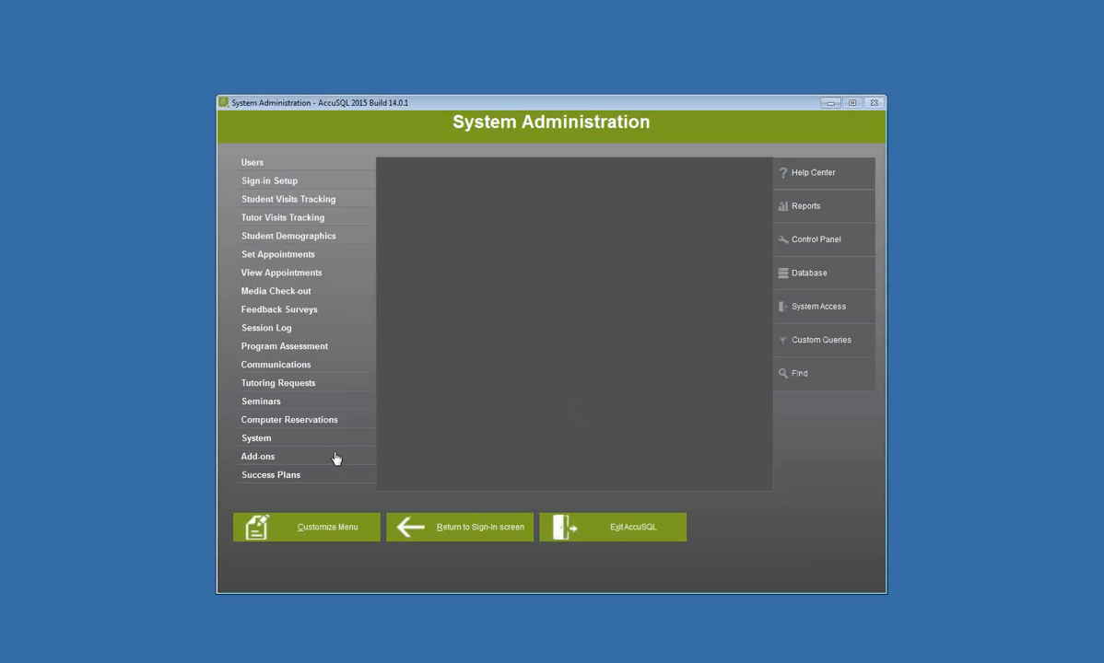
Step: Lock the sign-in activity to Academic Coaching in the activity screen options, save and close the setup, and return to the sign-in screen
click(318, 180)
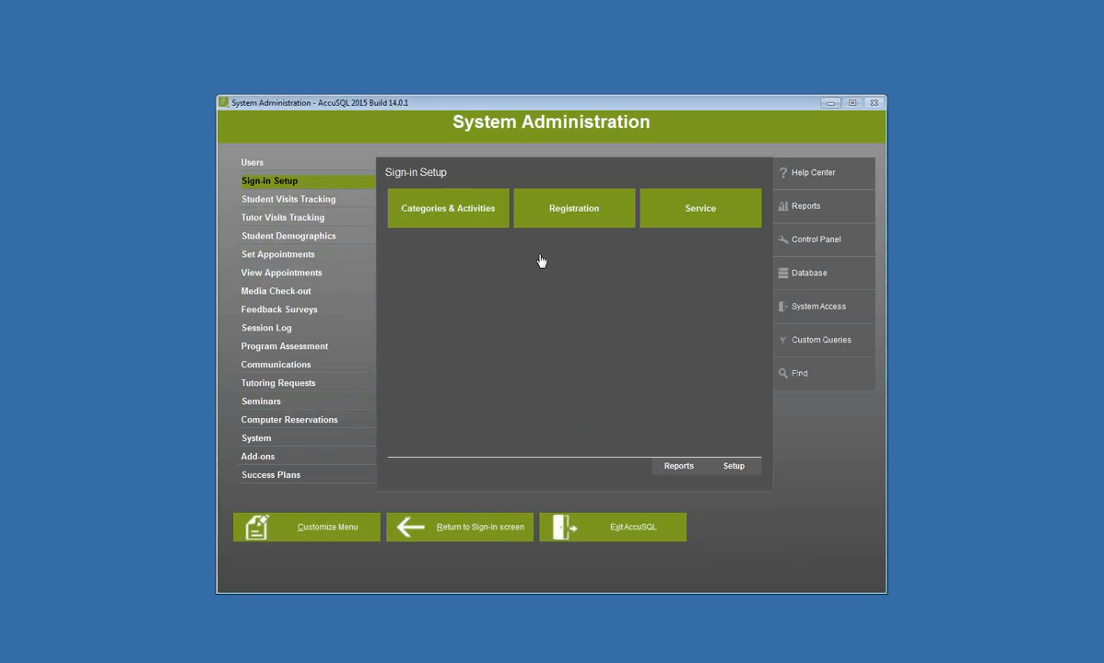
click(748, 467)
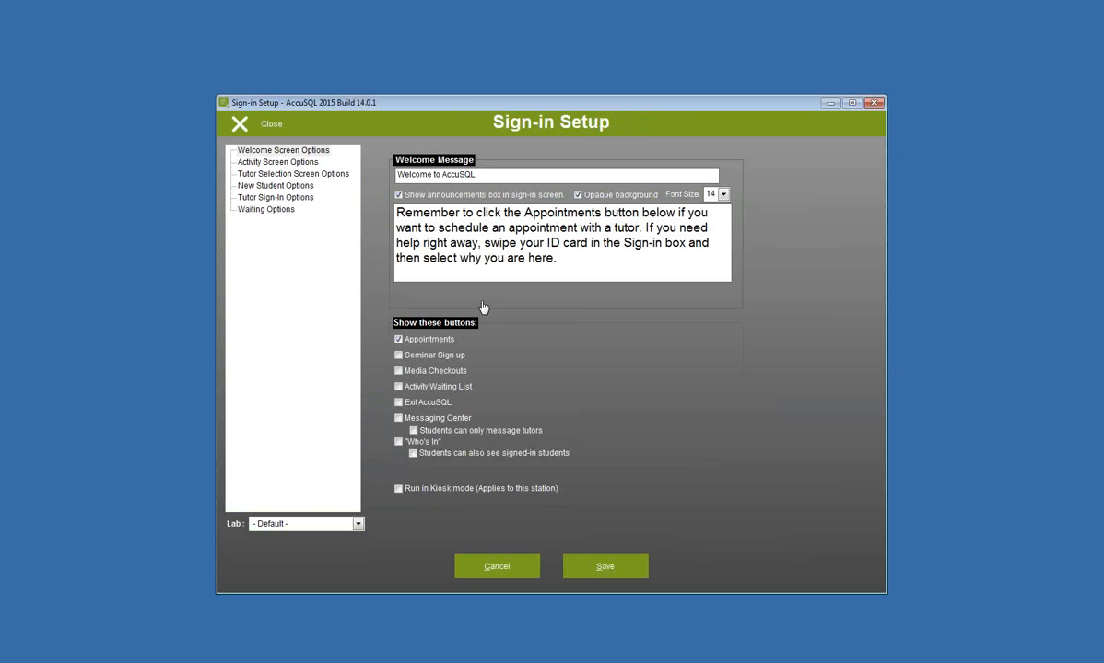
click(276, 162)
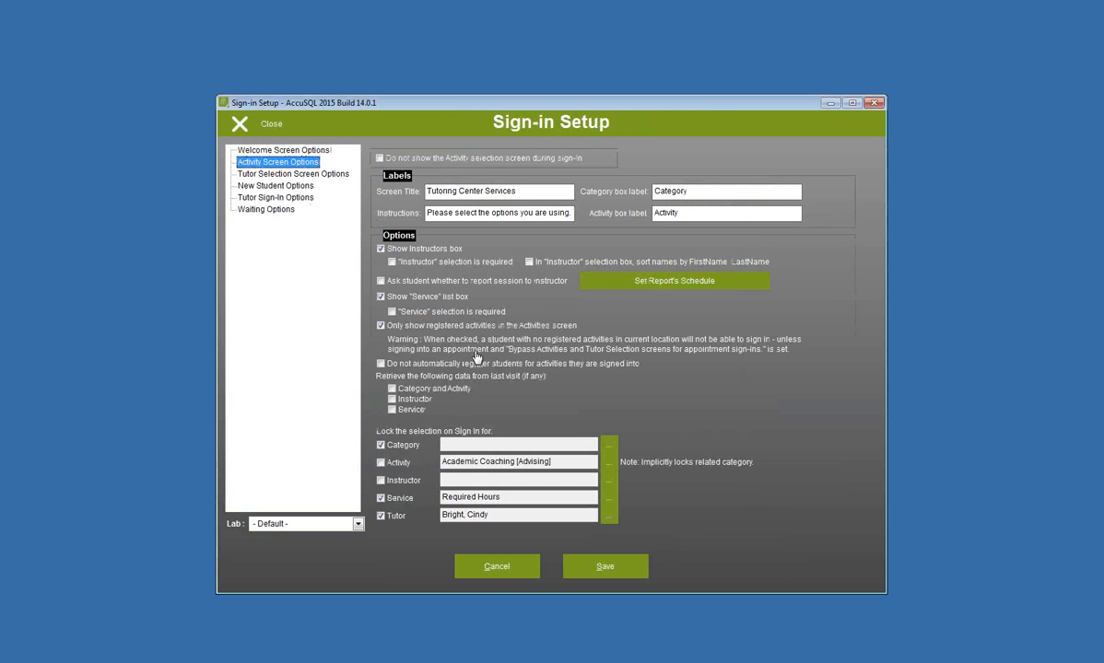
click(383, 464)
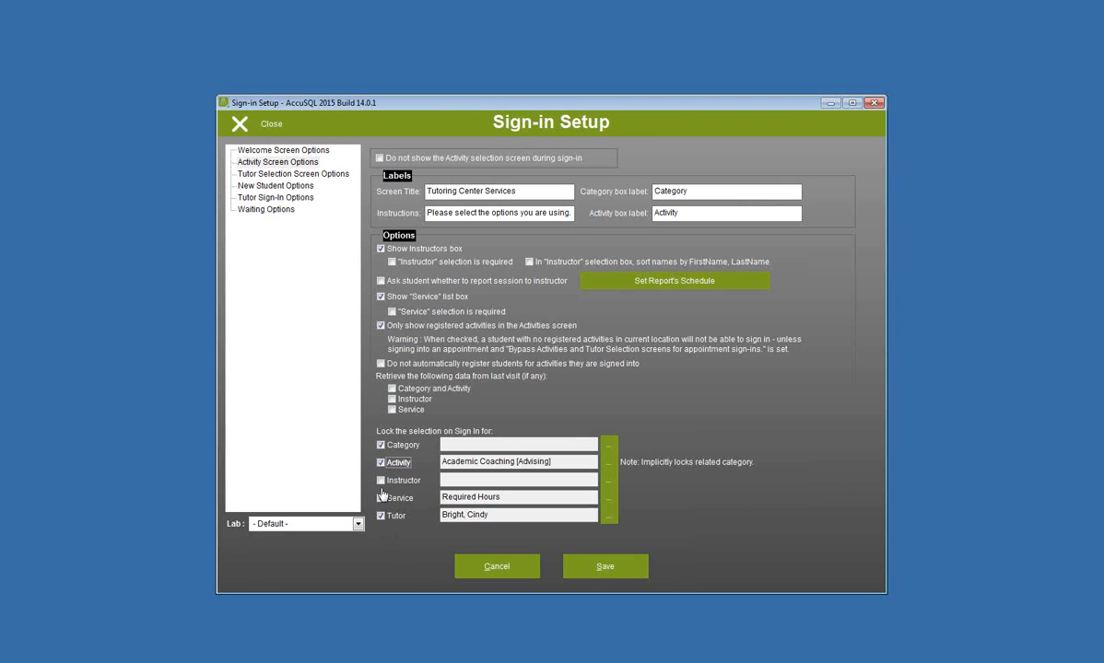
click(605, 568)
click(237, 122)
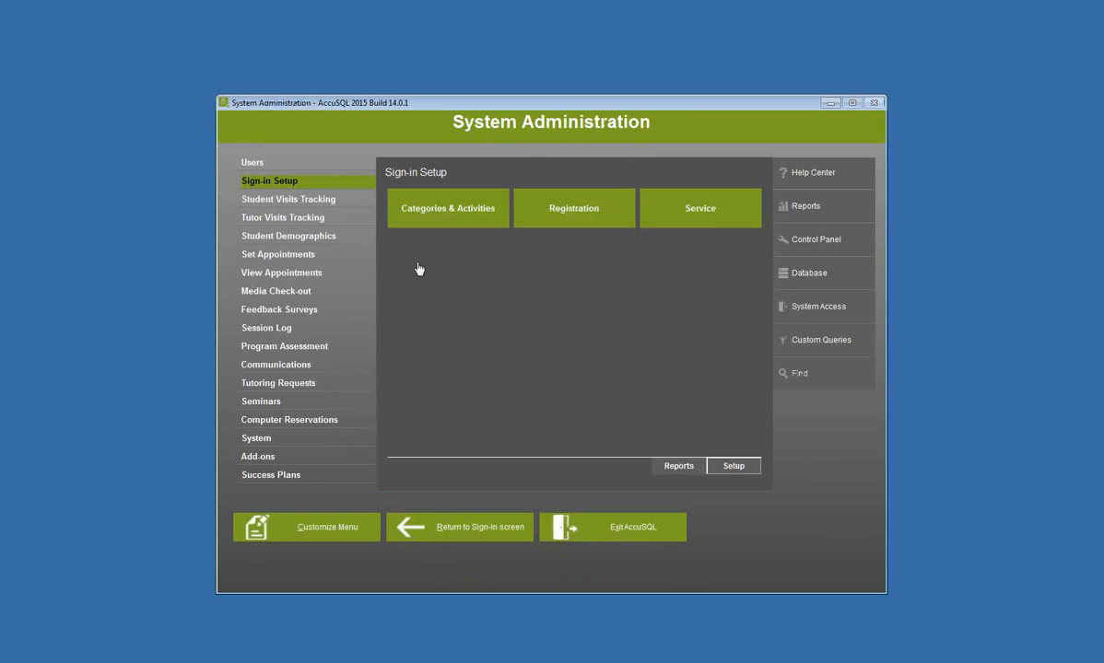
click(506, 517)
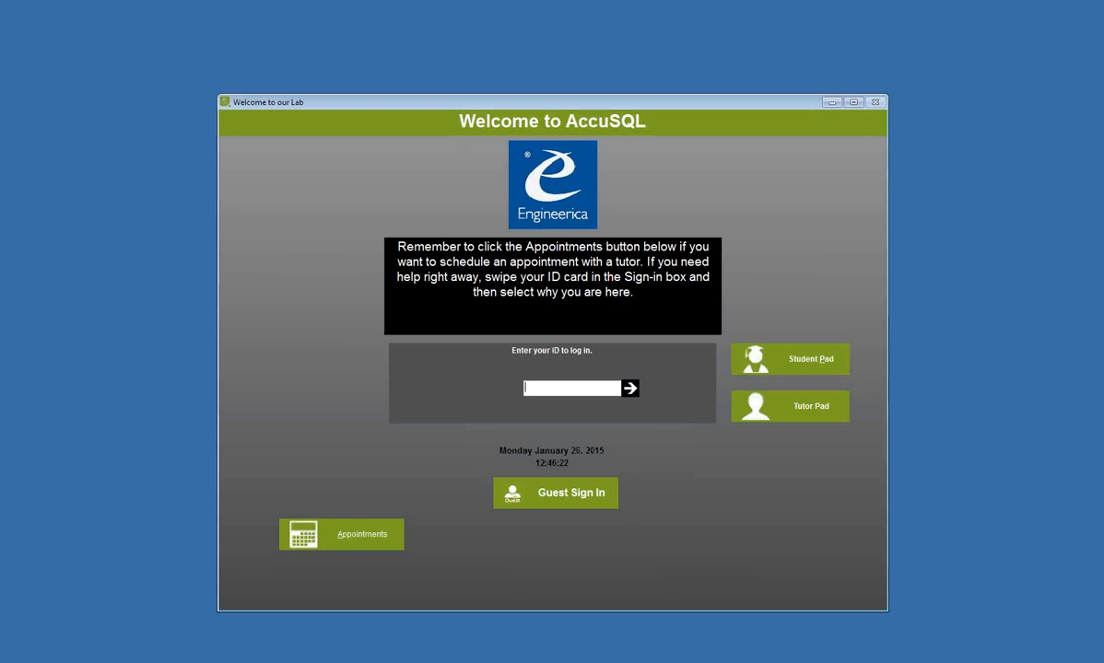
Step: Sign in a student by ID for the locked Academic Coaching activity, bypassing the program error and choosing the listed instructor
text(*********)
key(Return)
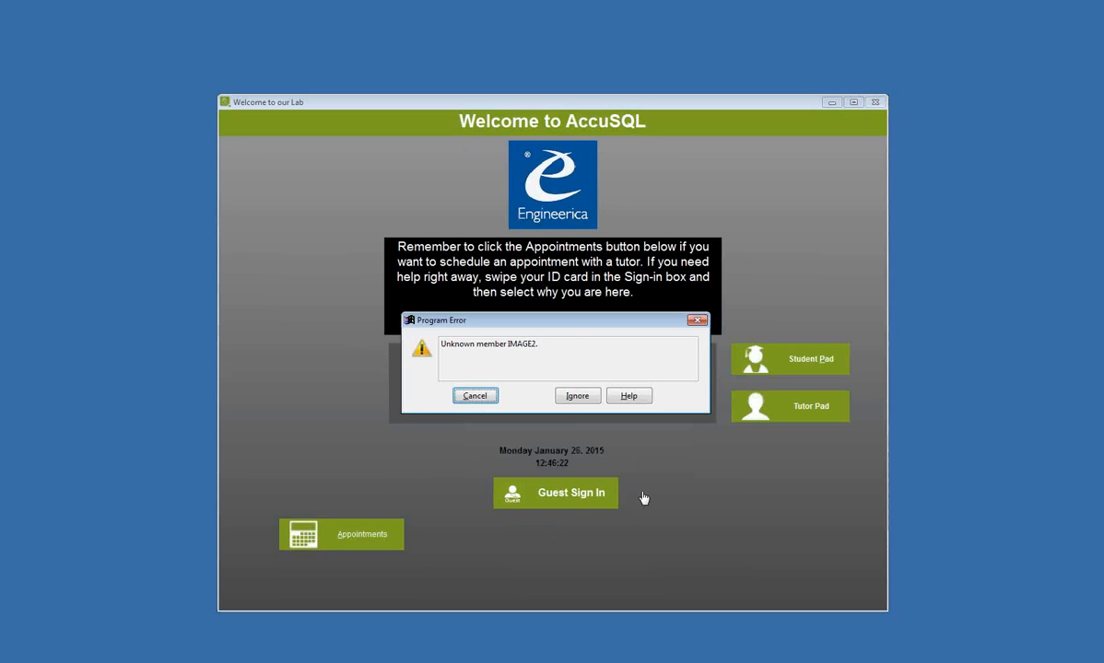
click(573, 397)
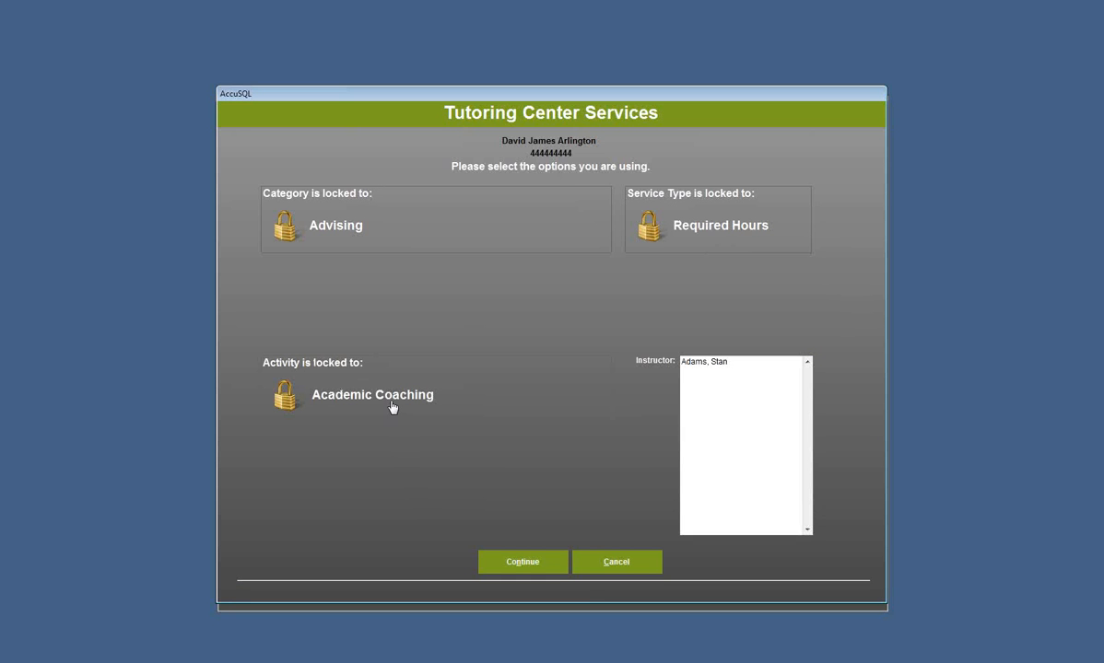
click(712, 364)
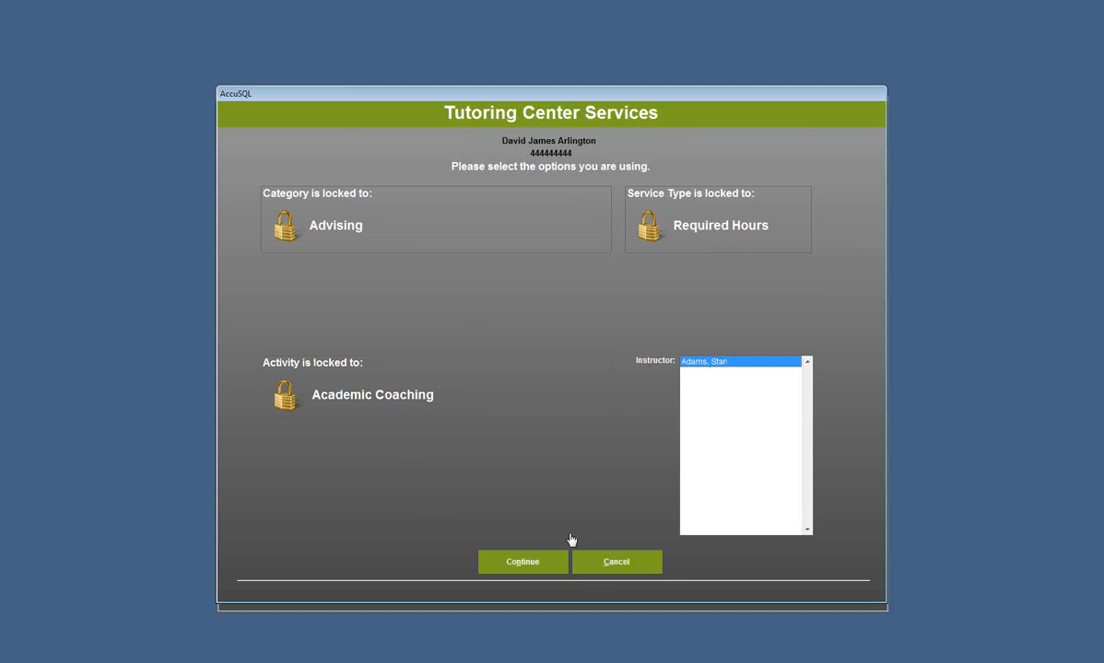
click(518, 564)
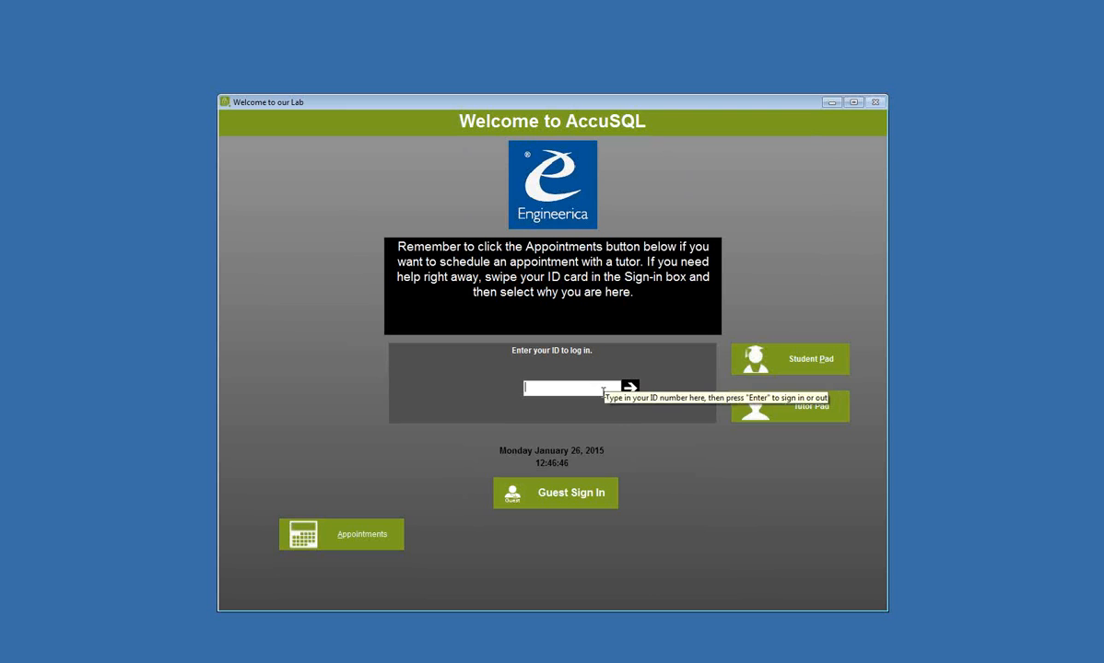
Step: Log in to System Administration with the administrator's ID and password
text(111111111)
key(Return)
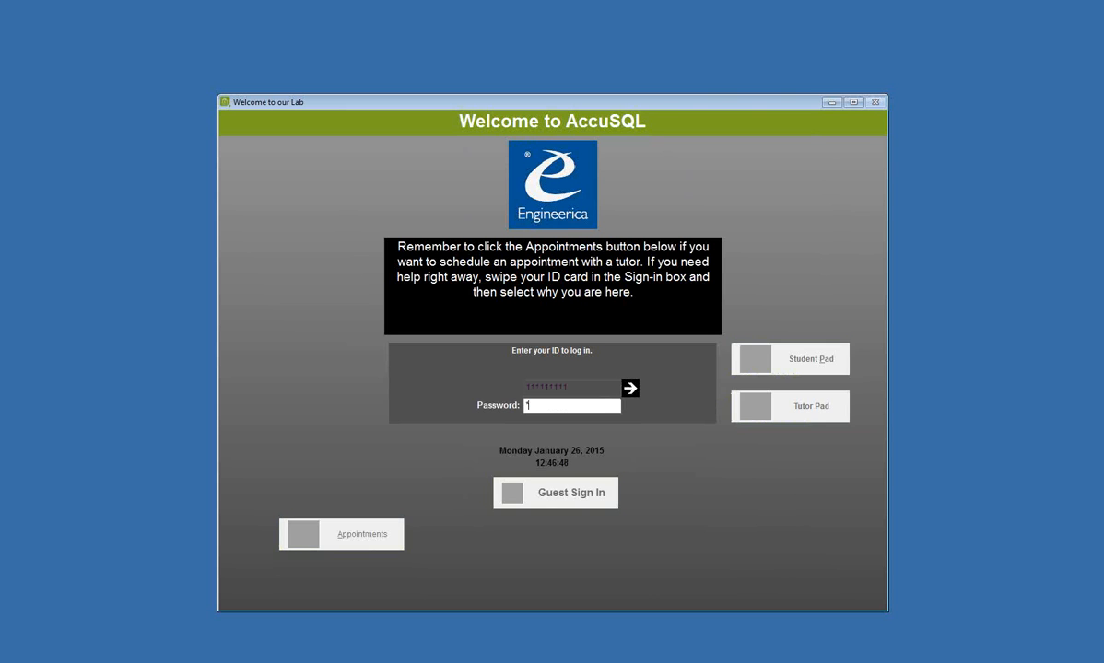
key(Return)
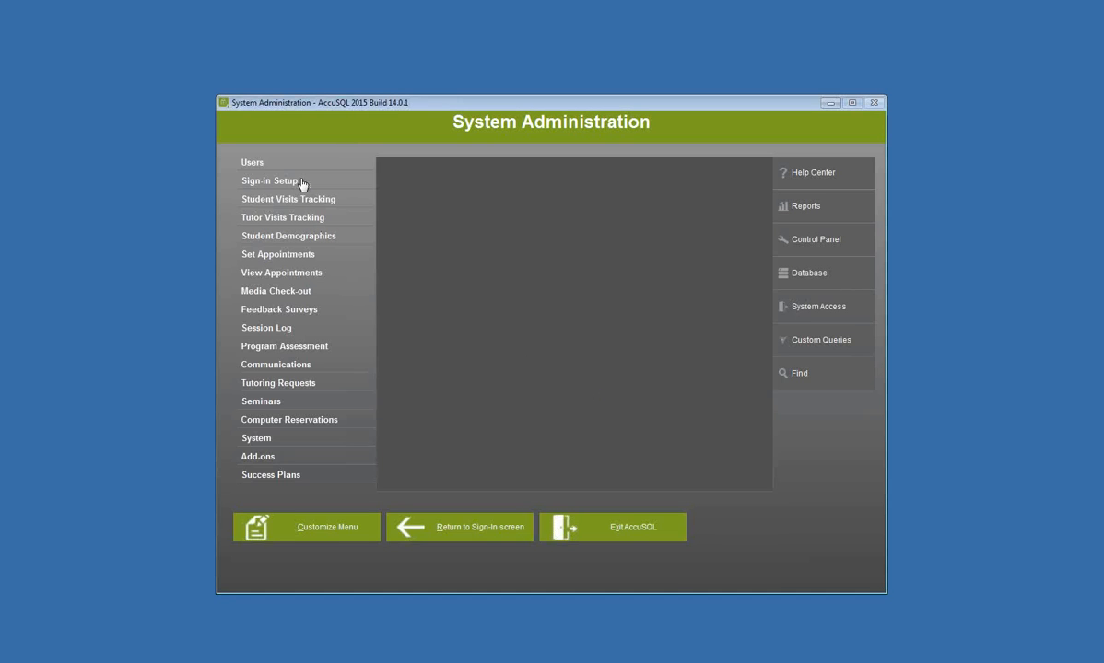
Step: Open Categories & Activities in the sign-in setup and check the activities under Financial Aid and Computer Usage
click(305, 170)
click(293, 181)
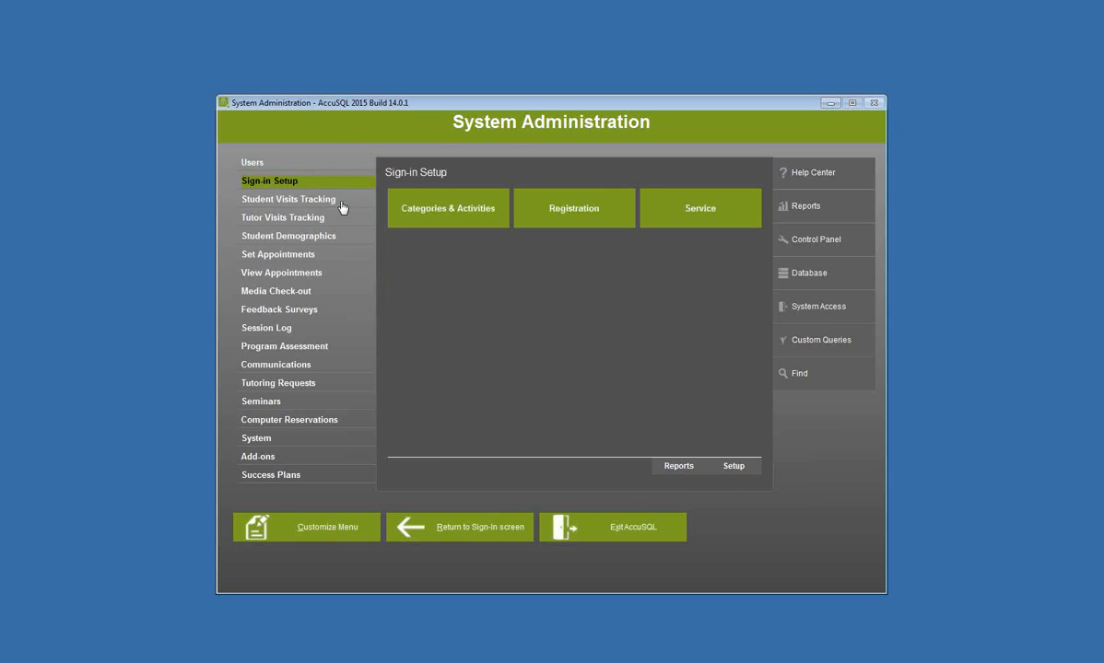
click(437, 210)
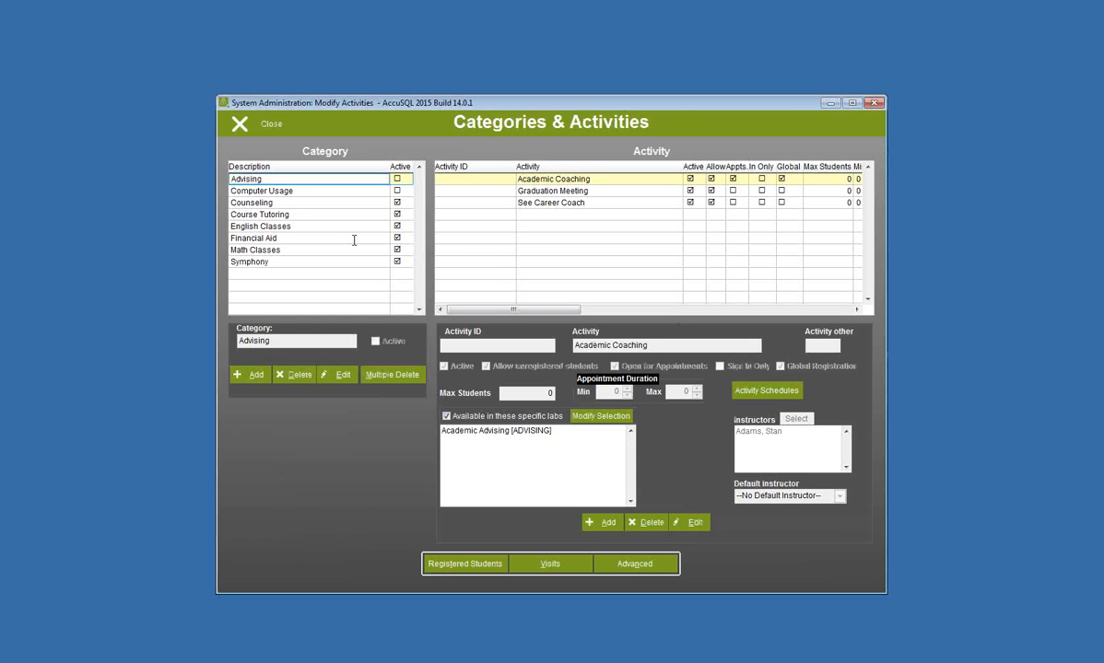
click(339, 238)
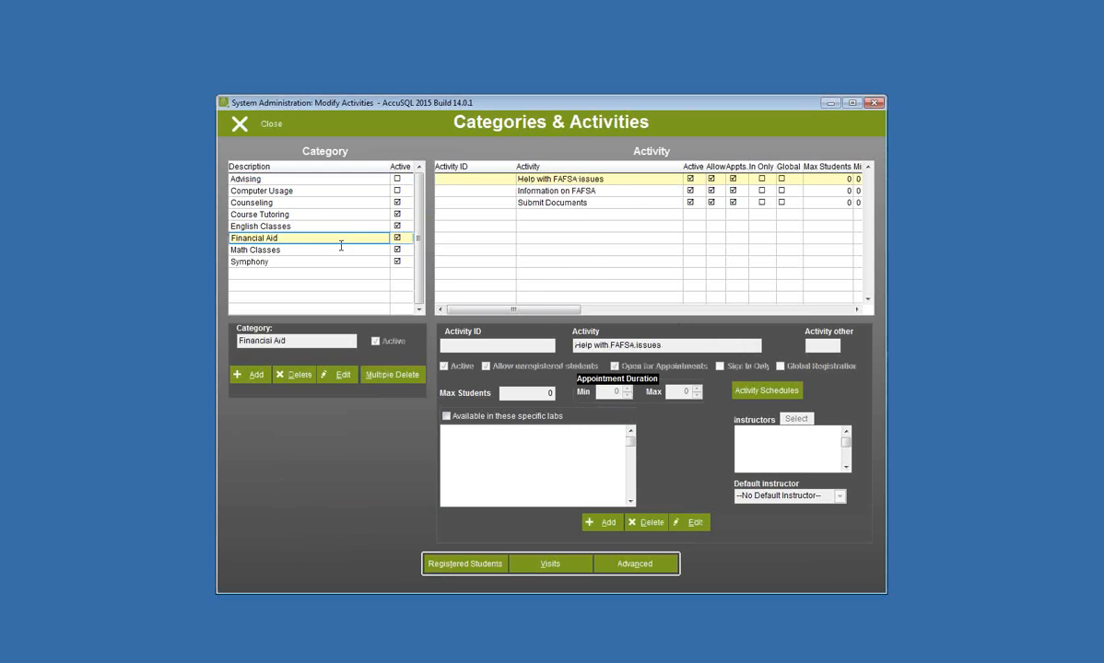
click(336, 250)
click(316, 190)
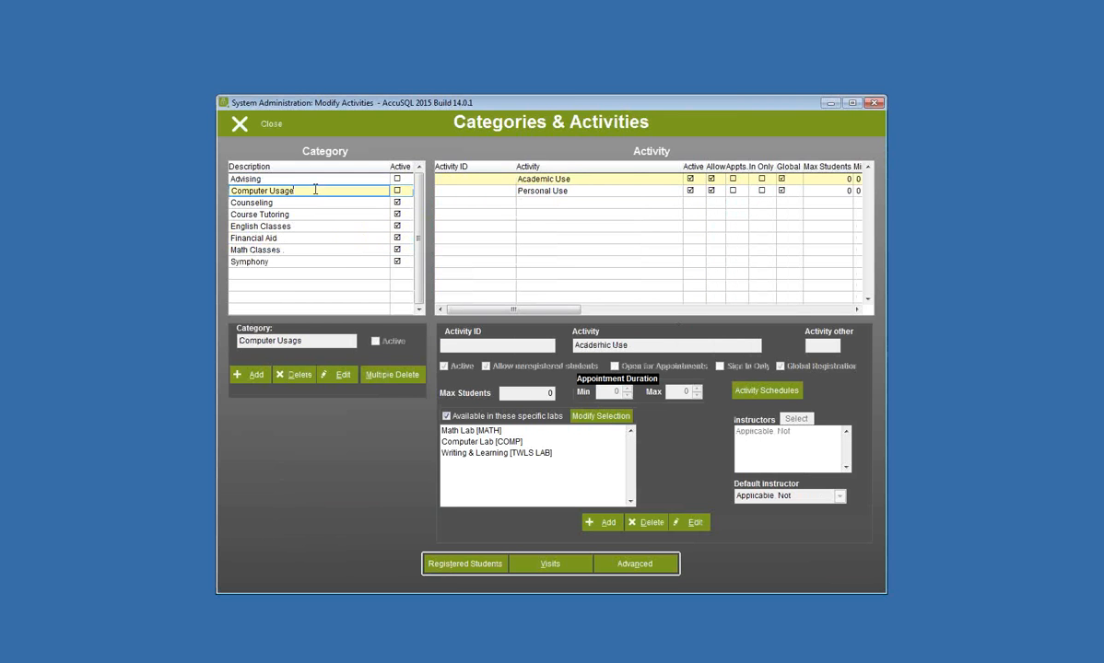
click(551, 181)
Step: Review the instructors and lab availability of the Math Classes activities from College Algebra I through Calculus, and close the list
click(312, 250)
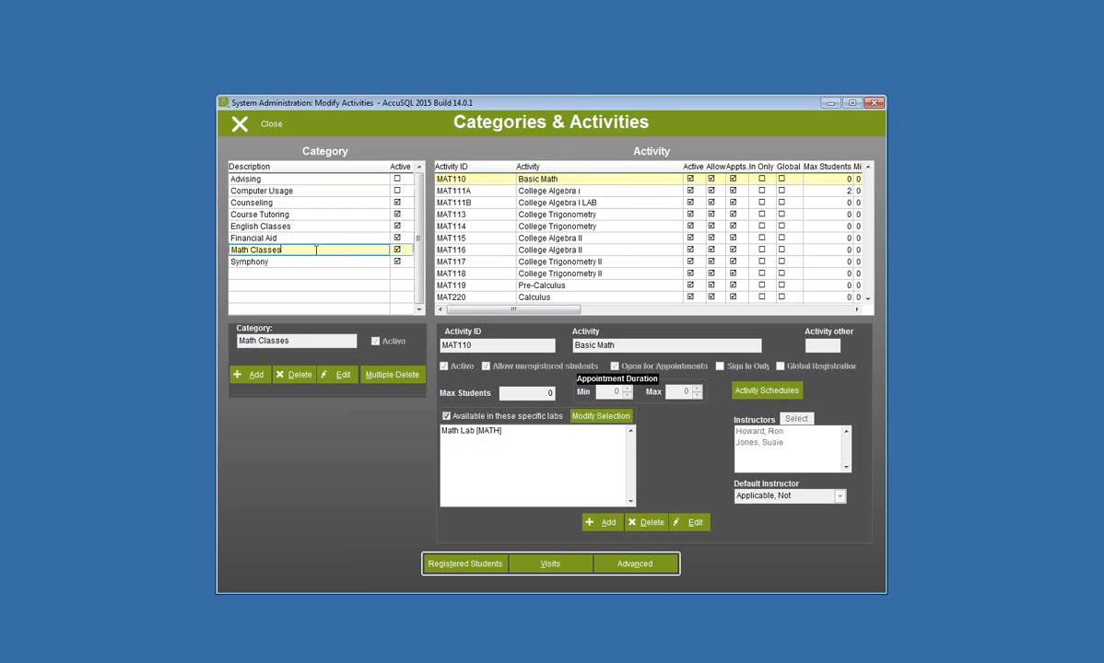
click(561, 190)
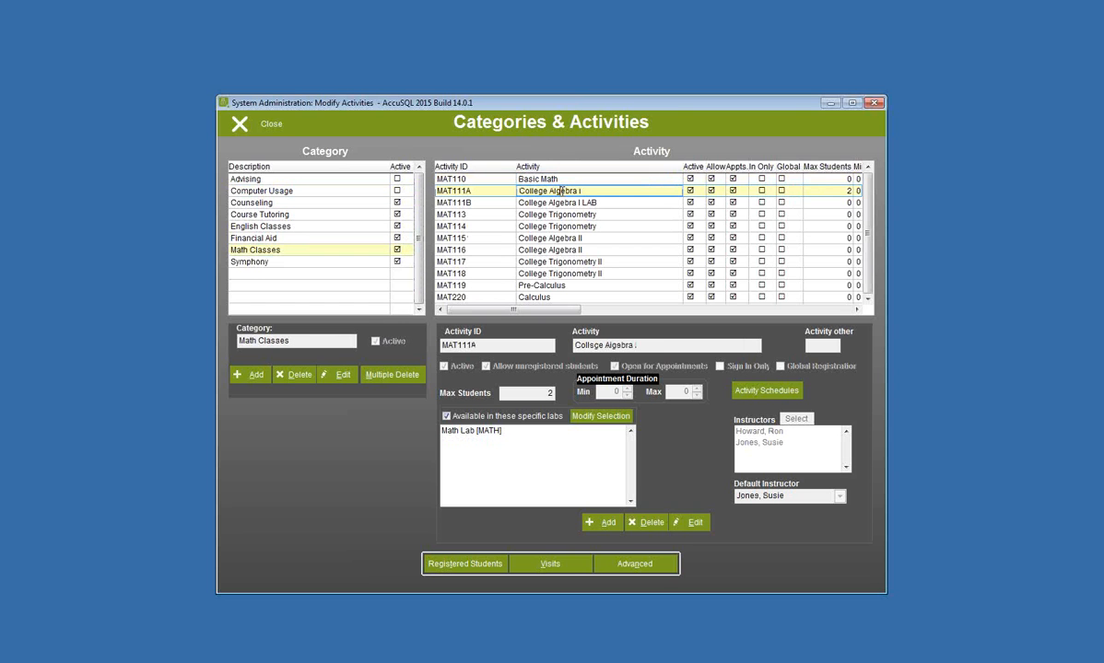
key(Down)
key(Down)
key(Down)
key(Down)
key(Down)
key(Down)
key(Down)
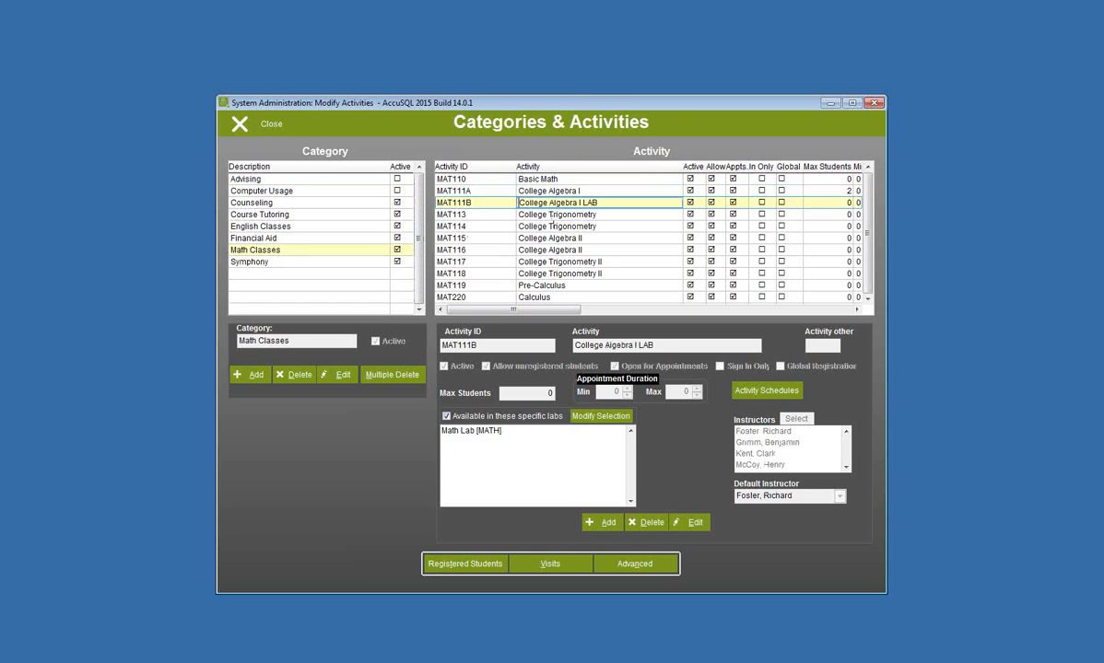
key(Down)
key(Down)
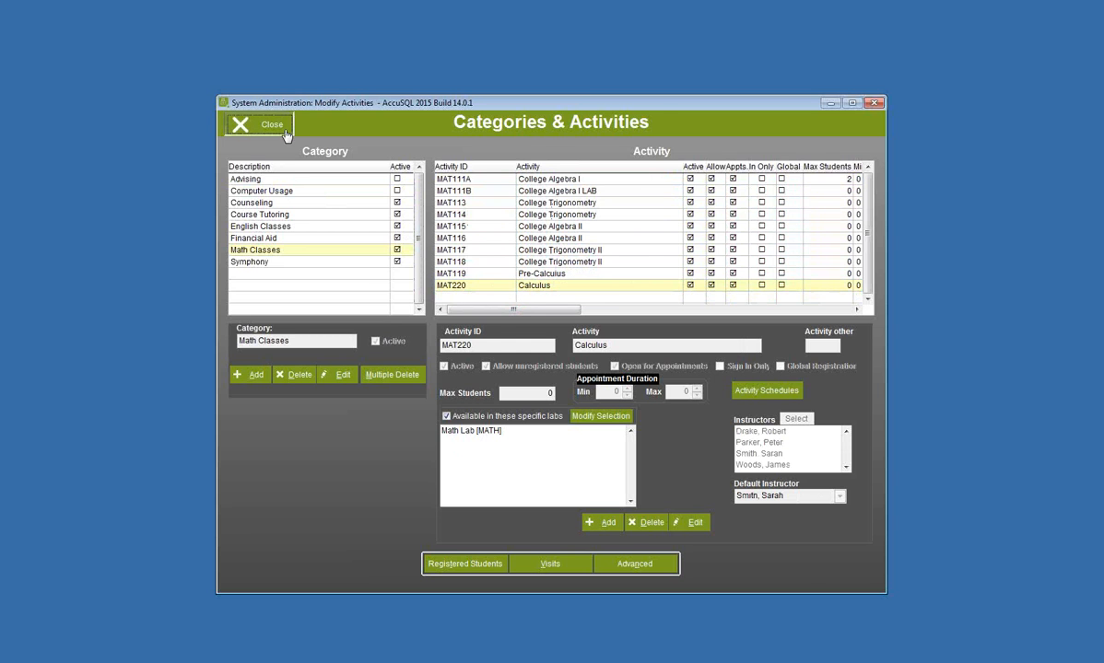
click(247, 128)
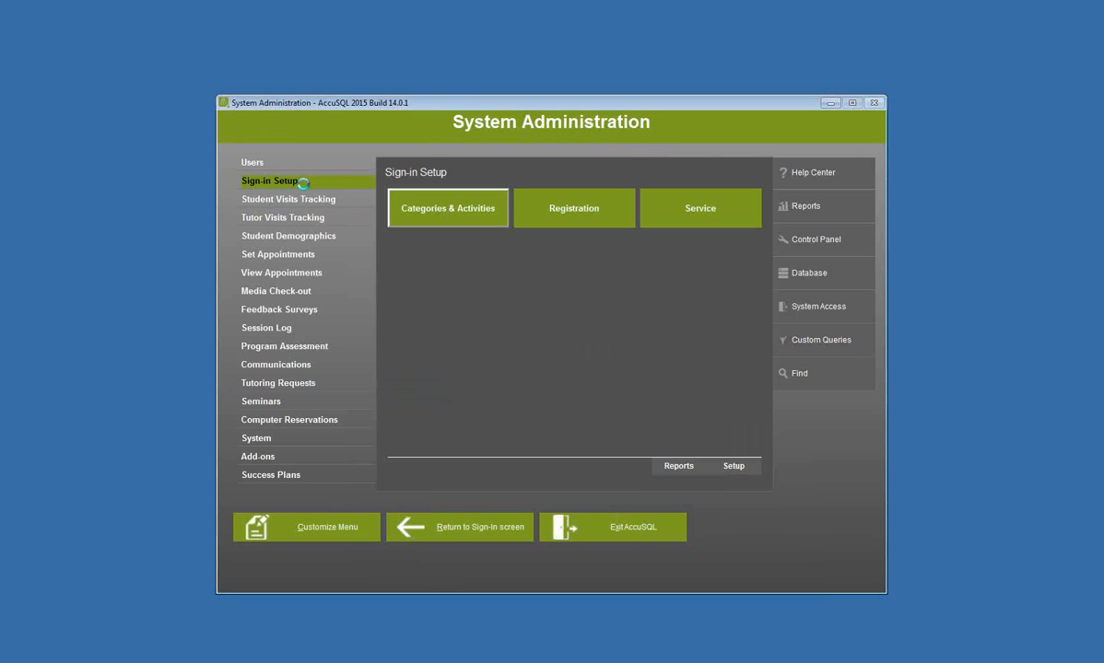
Step: Open the sign-in setup's activity screen options and switch them to the Math Lab
click(734, 466)
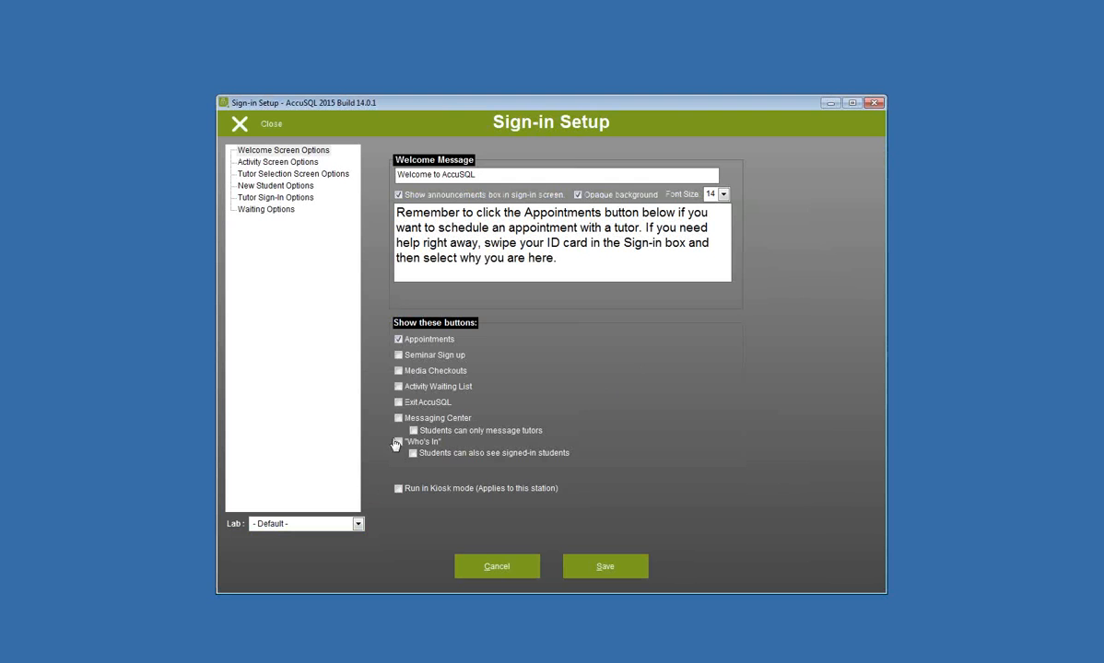
click(275, 162)
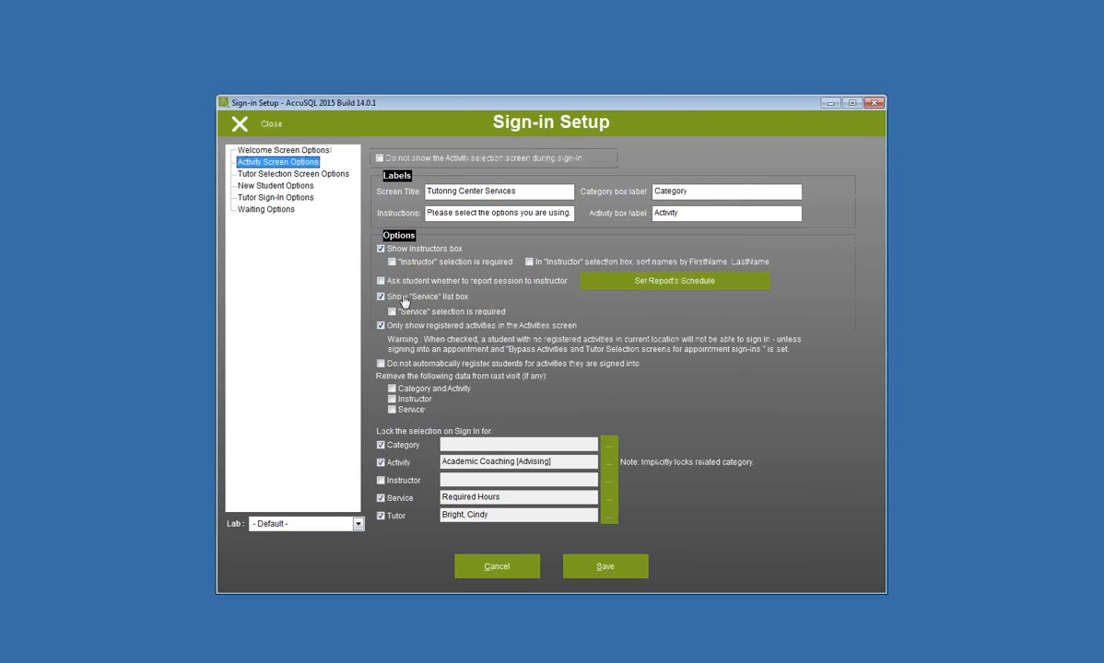
click(356, 524)
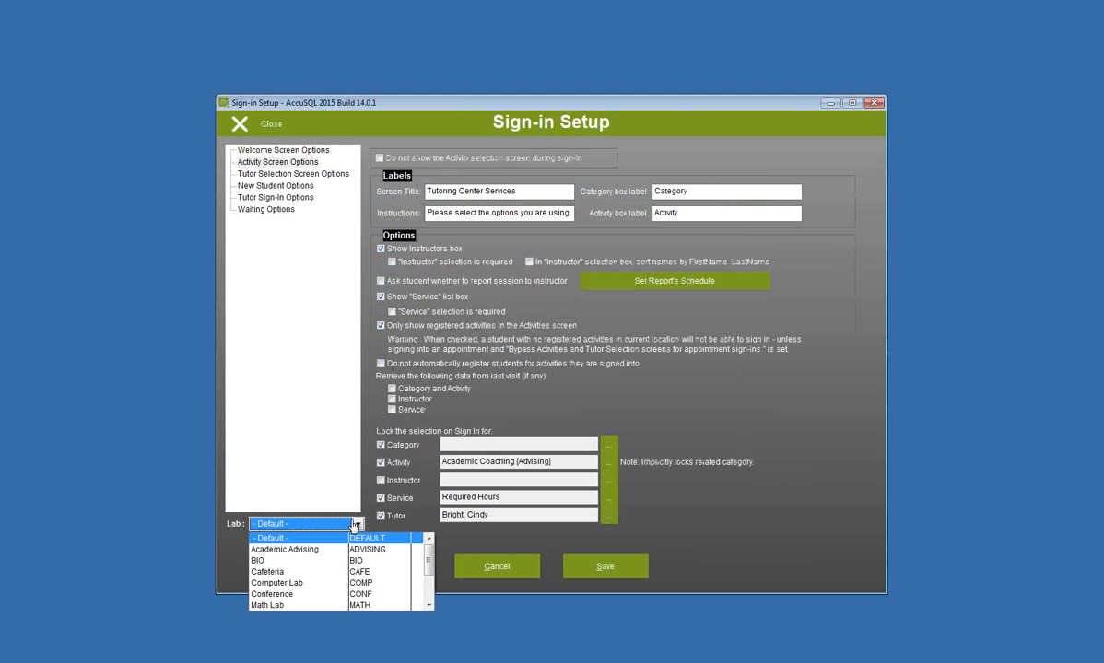
click(323, 605)
click(562, 374)
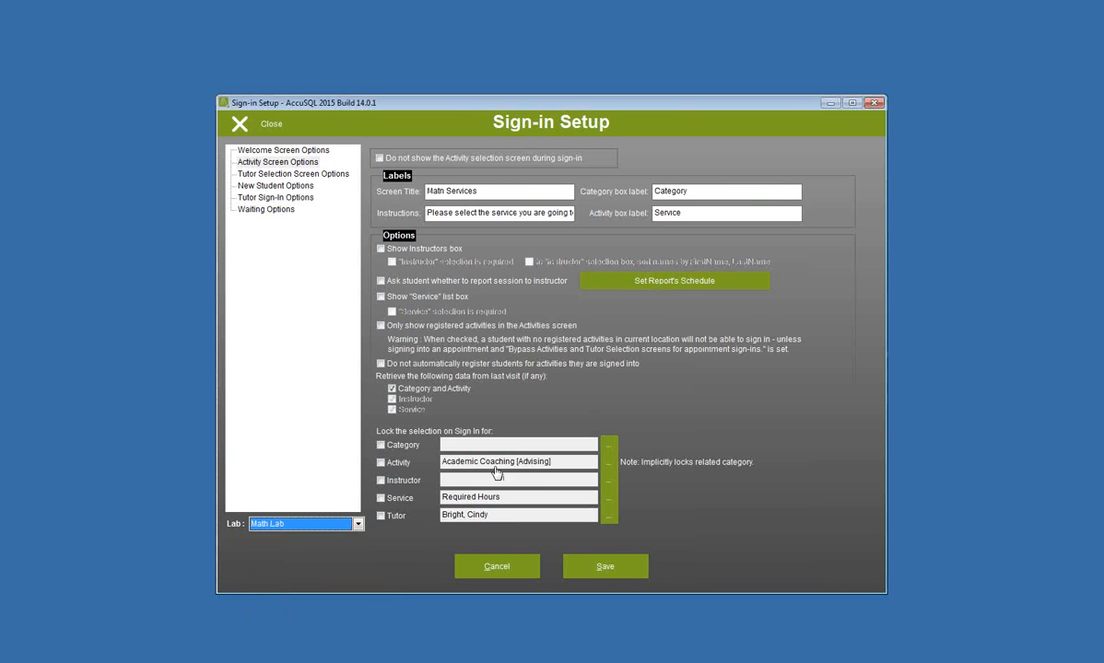
Step: Lock the Math Lab's sign-in category to Math Classes and clear the stored locked activity
click(381, 445)
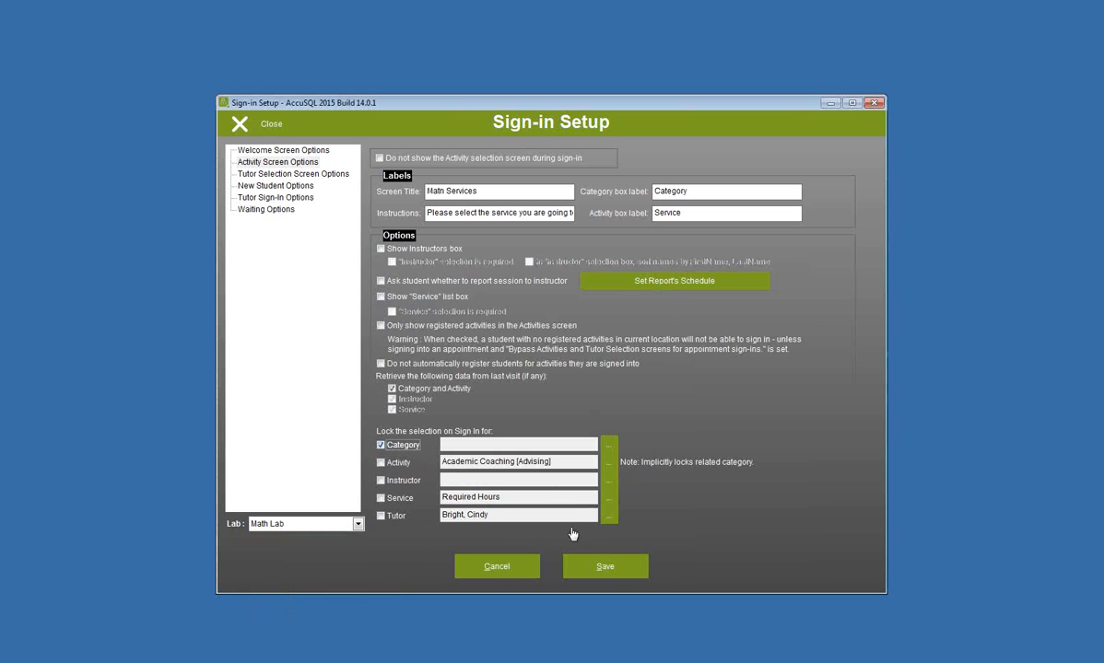
click(608, 462)
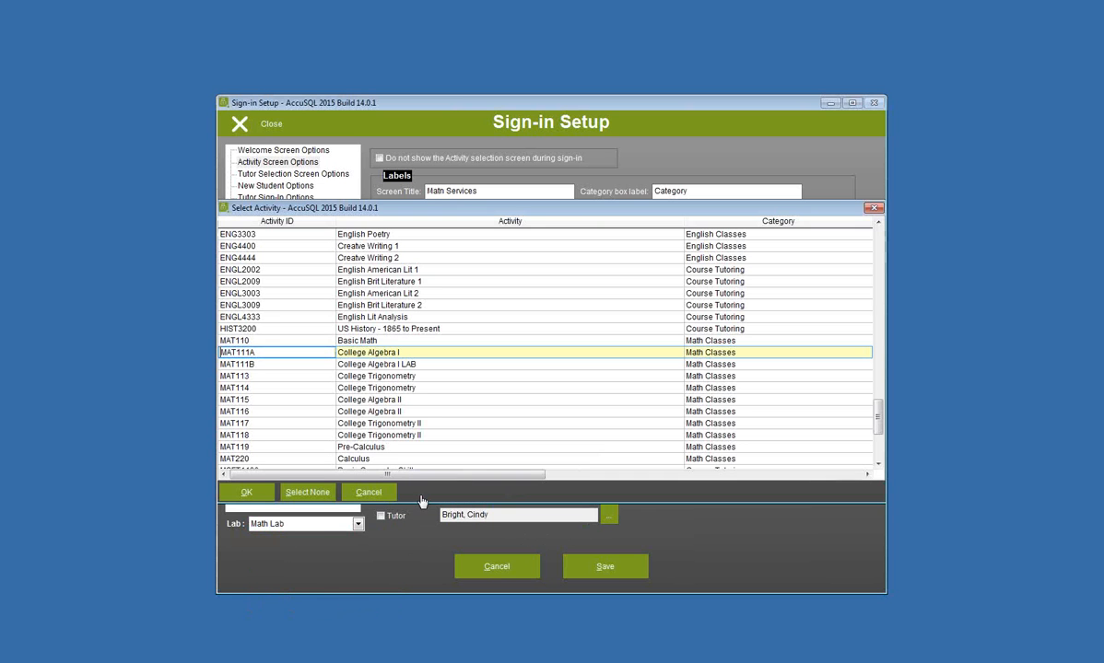
click(313, 492)
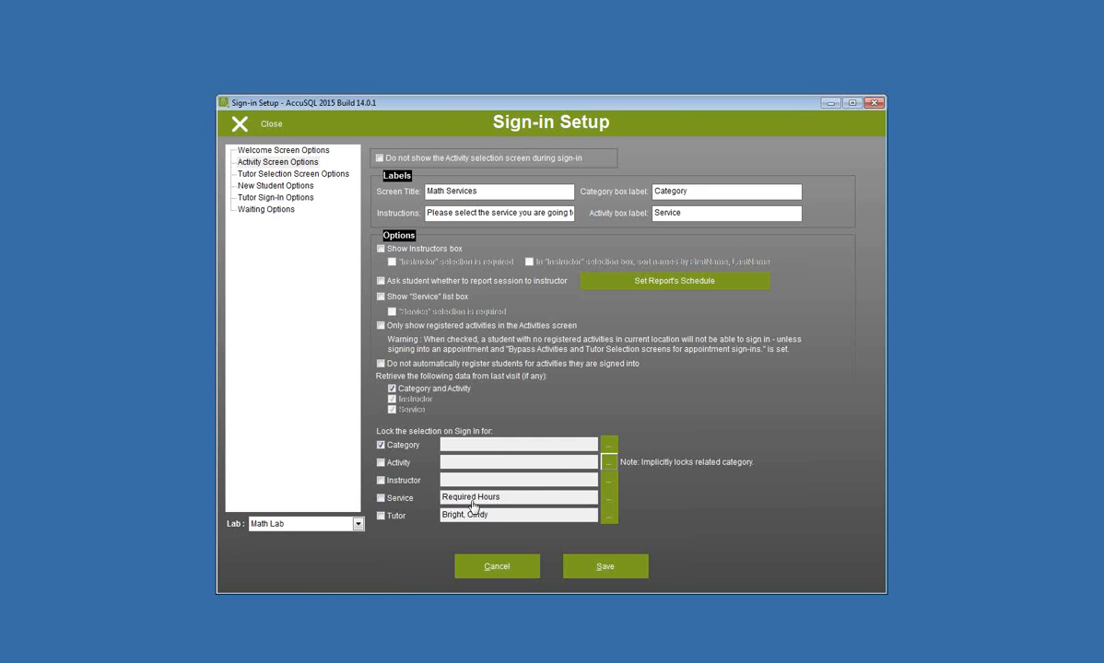
click(609, 450)
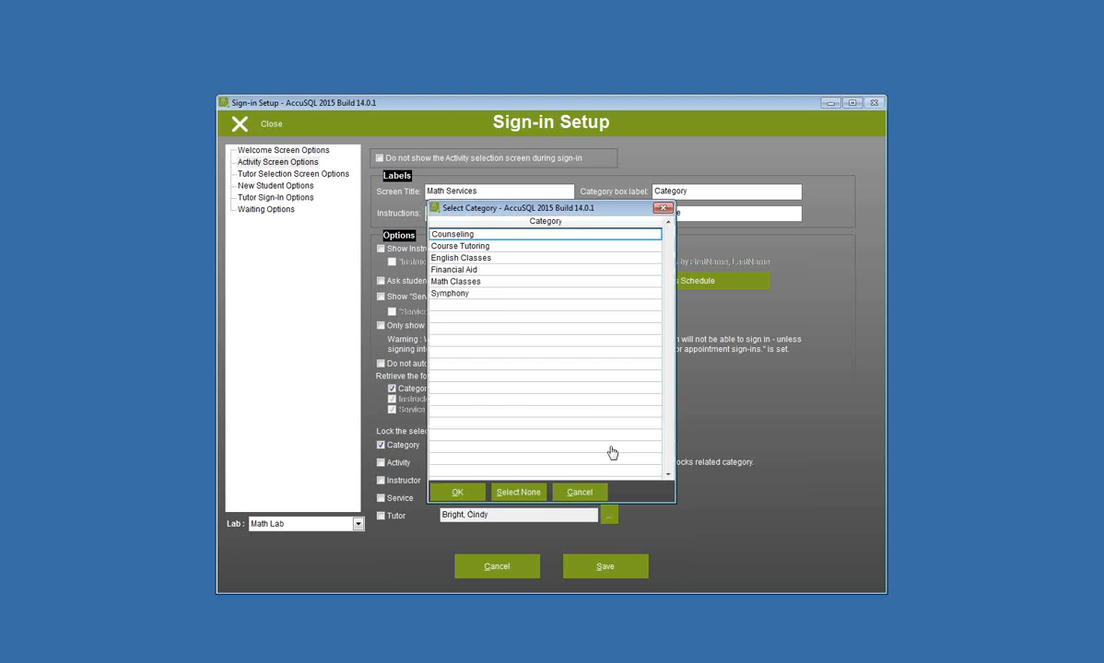
click(487, 281)
click(457, 492)
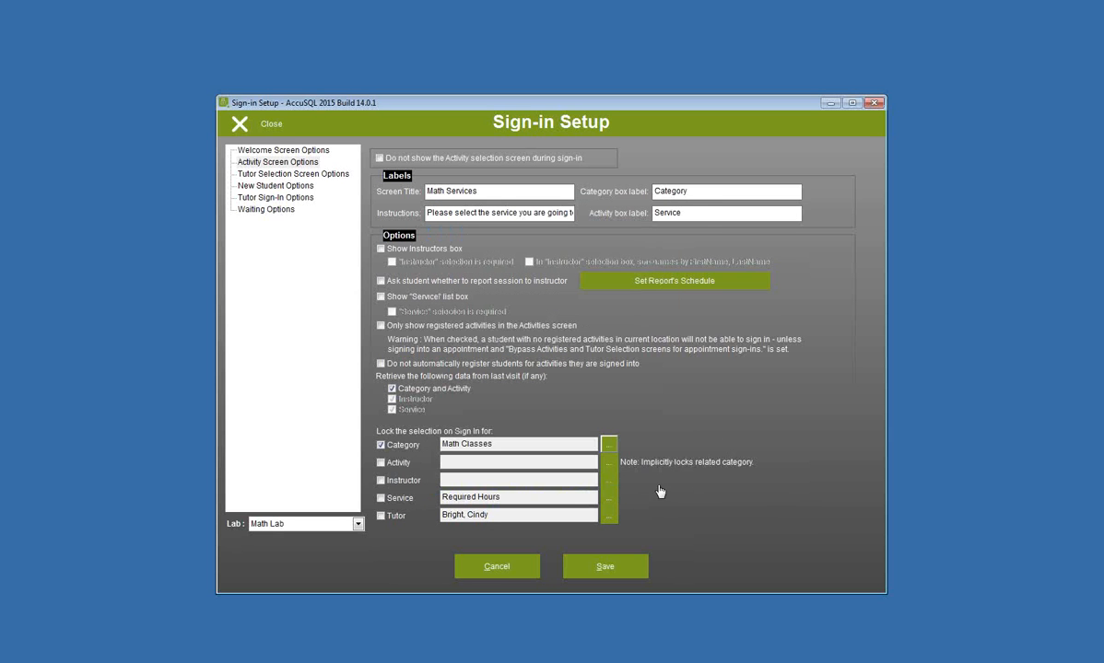
Step: Clear the Math Lab's stored locked service and tutor, save the setup, and return to the sign-in screen
click(608, 498)
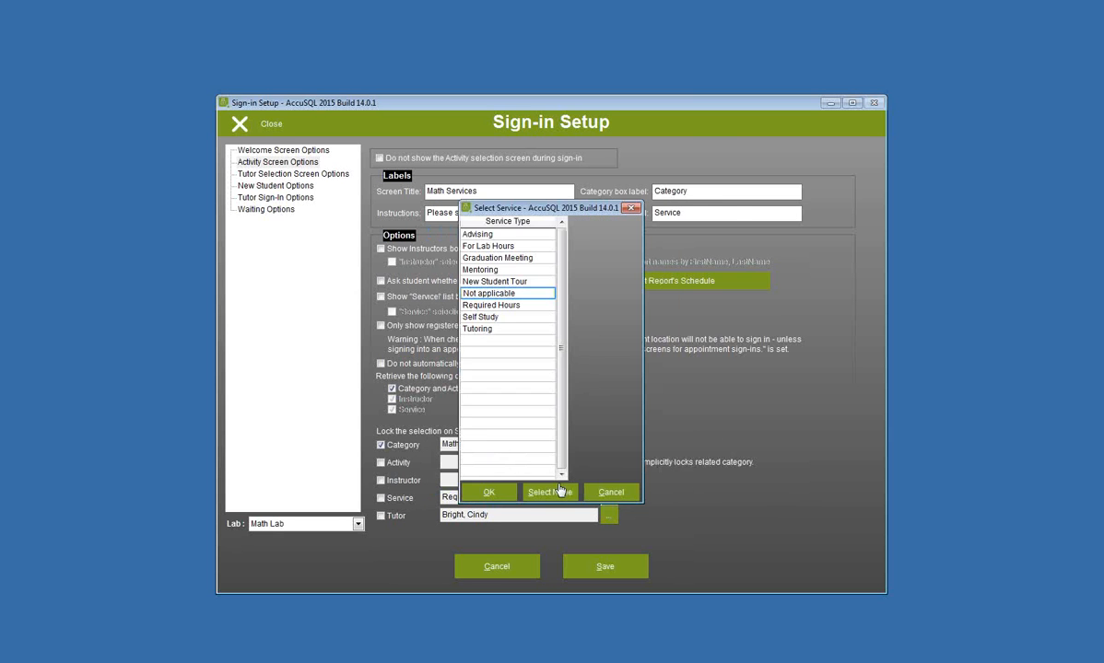
click(565, 490)
click(609, 515)
click(451, 493)
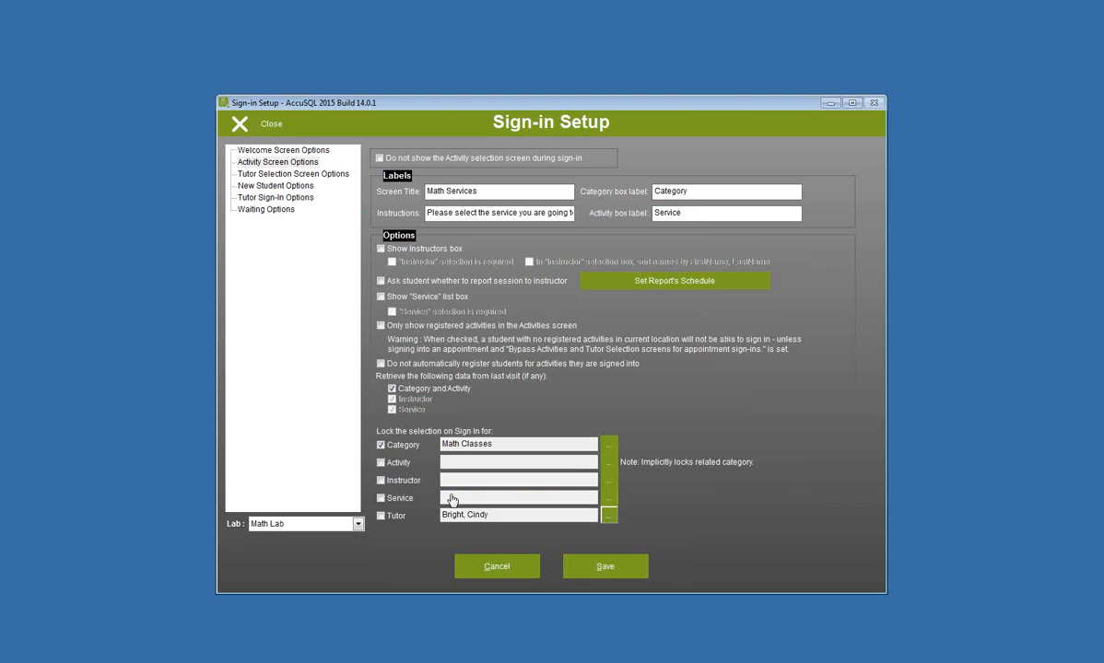
click(583, 569)
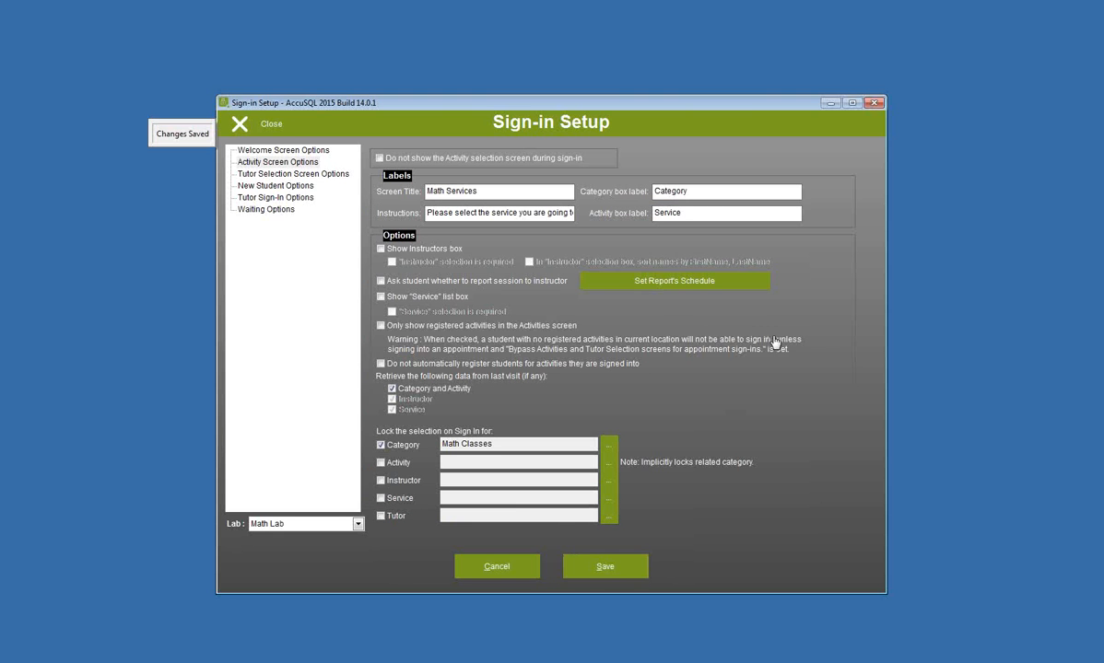
click(241, 123)
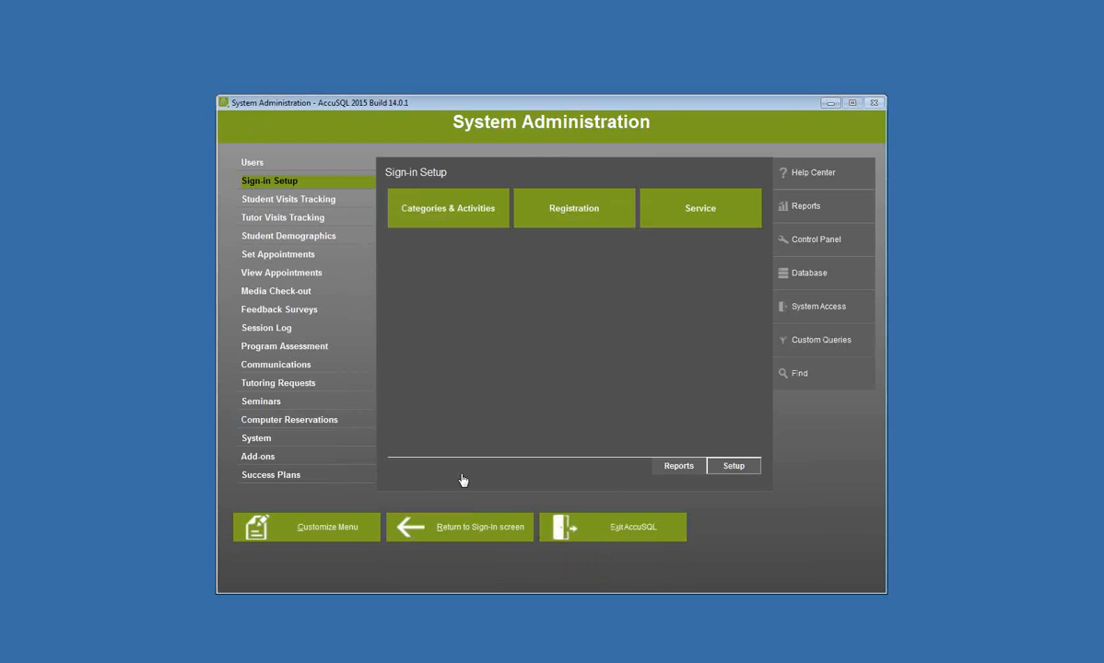
click(458, 527)
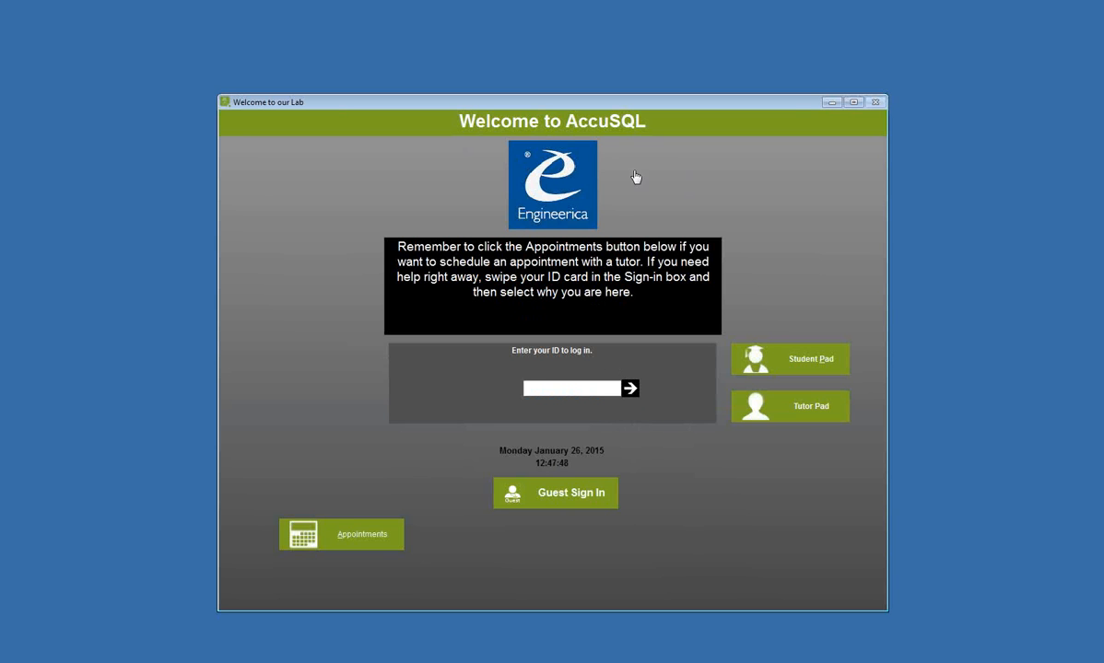
Step: Start a sign-in with another student's ID, check which selections are locked, and cancel the sign-in
text(555555555)
key(Return)
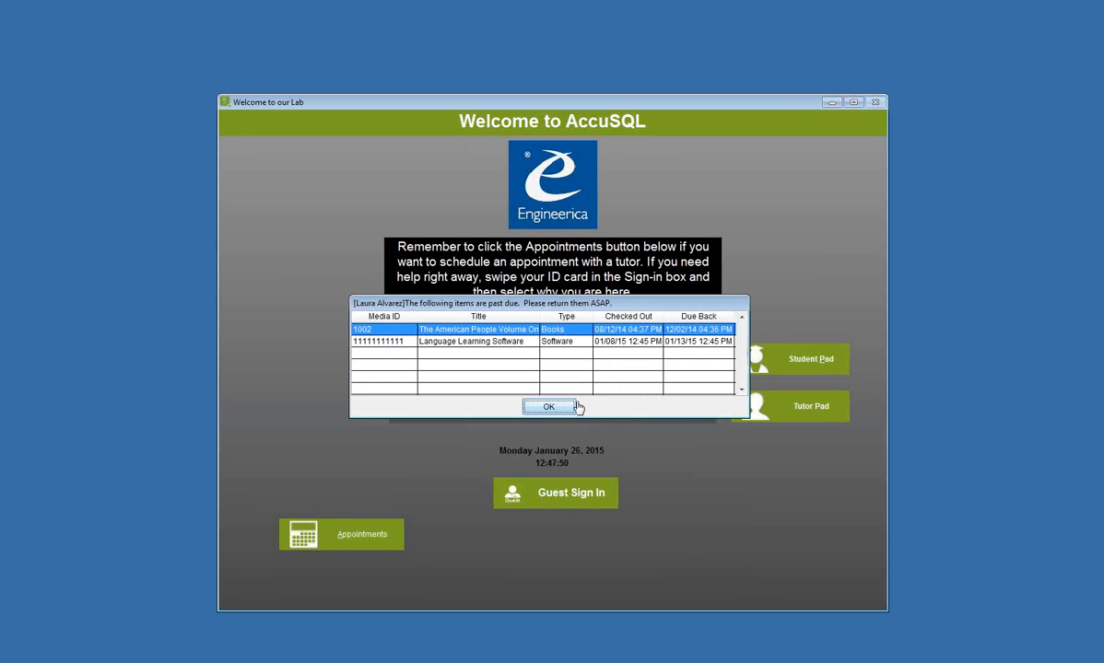
click(546, 406)
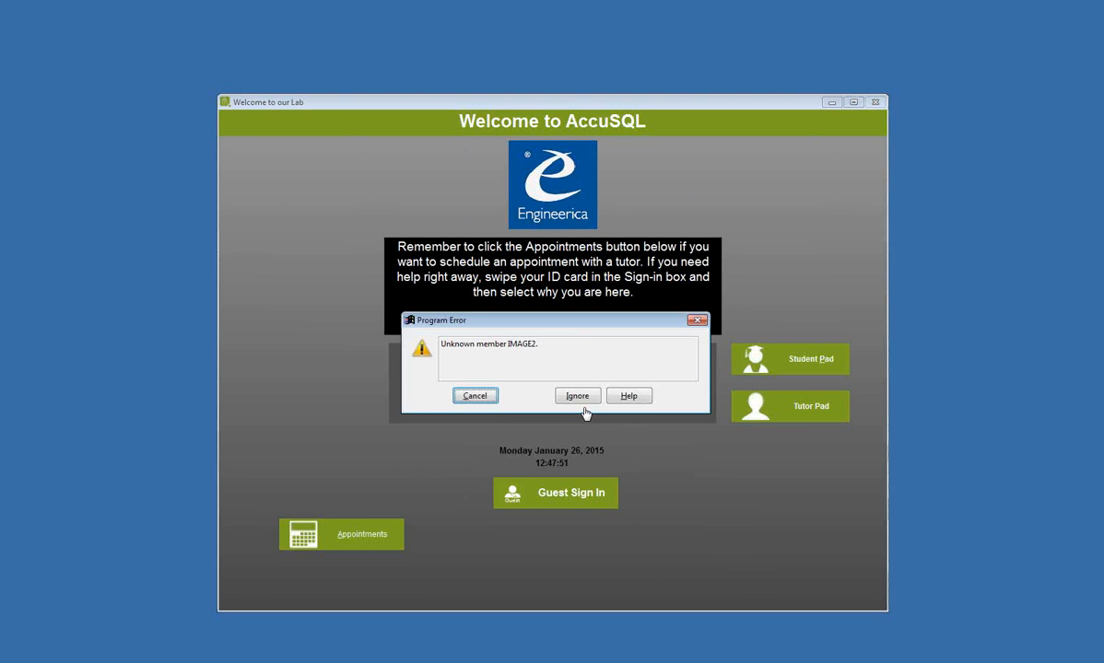
click(580, 396)
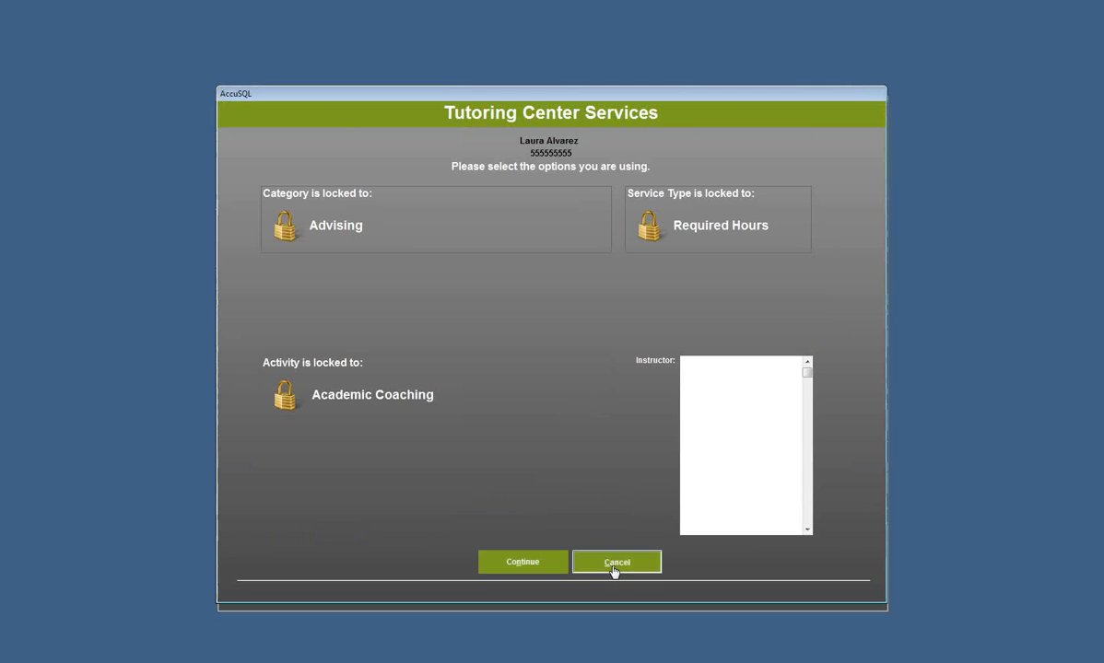
click(614, 566)
Step: Log back in to System Administration with the administrator's ID and password, and open the System section
text(1)
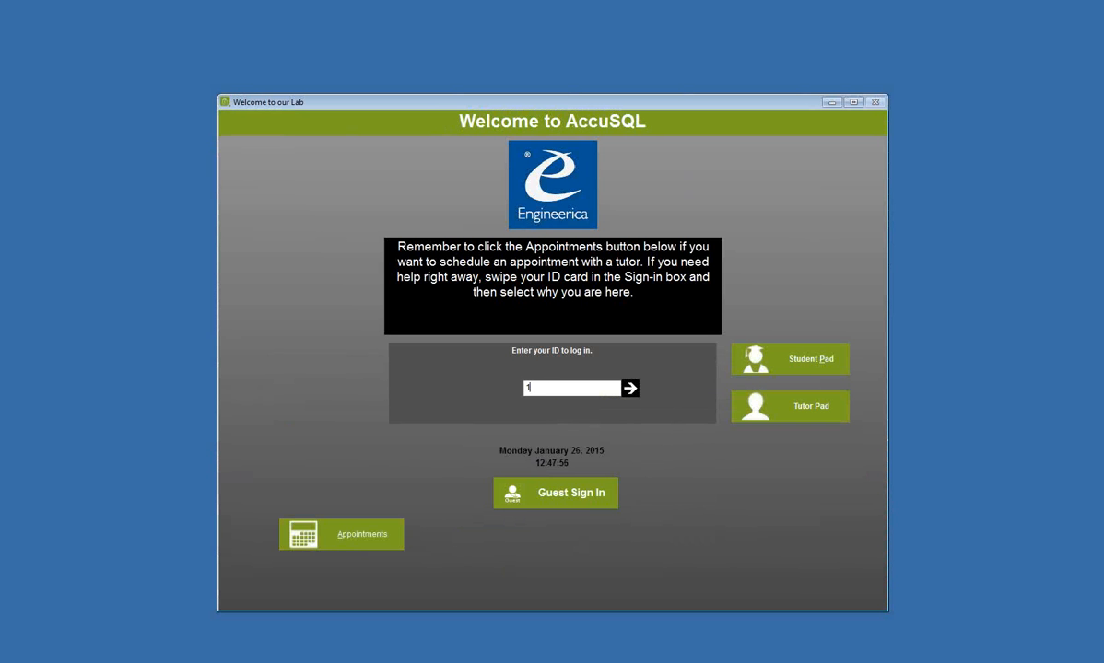
text(111111111)
key(Return)
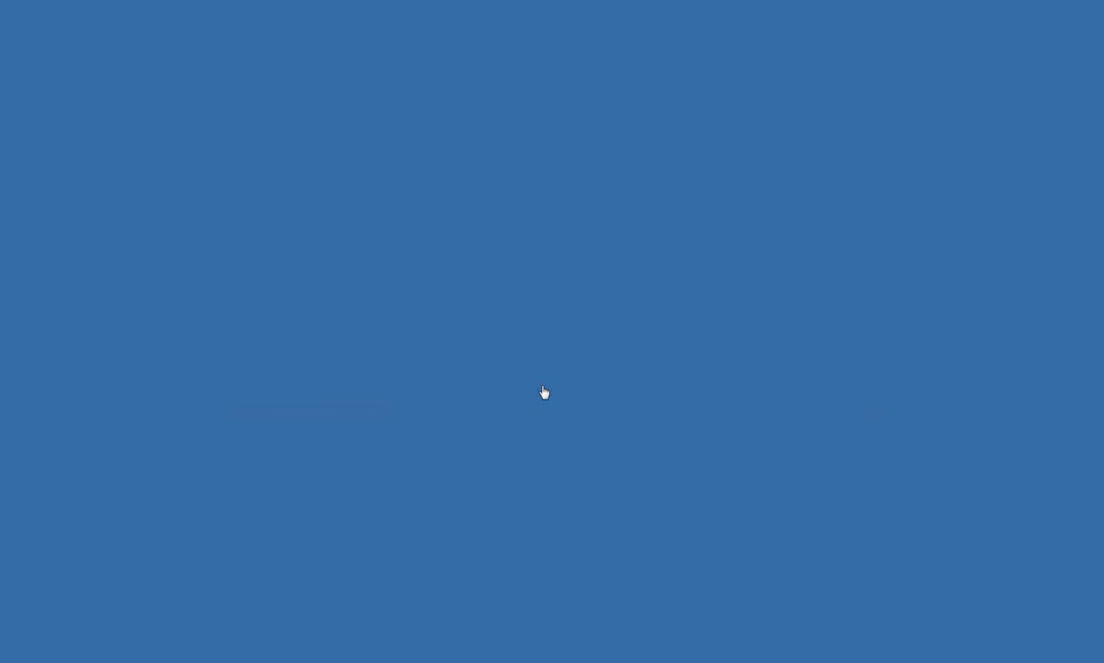
click(309, 438)
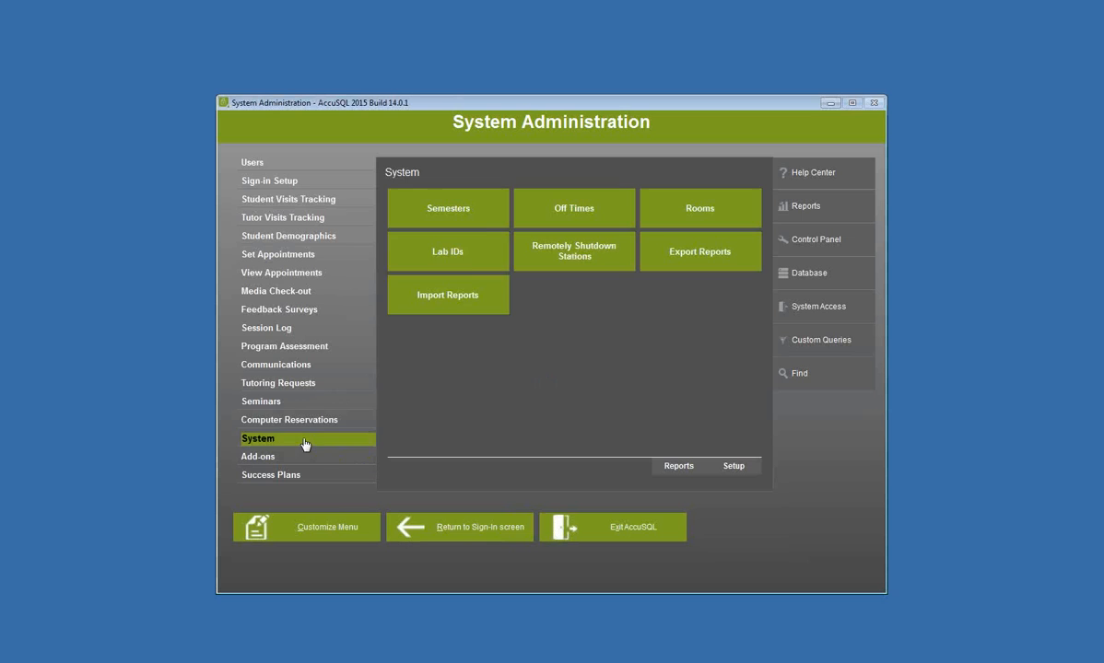
Step: Change the station's local lab ID to Math Lab, confirm the change, and close the lab ID list
click(456, 246)
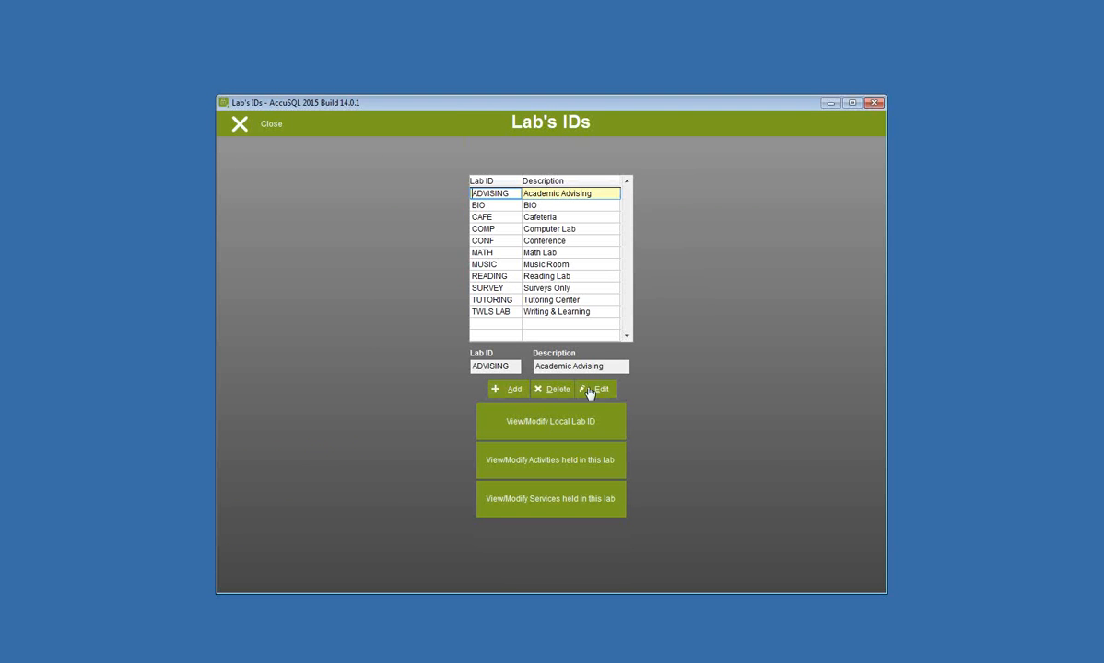
click(466, 249)
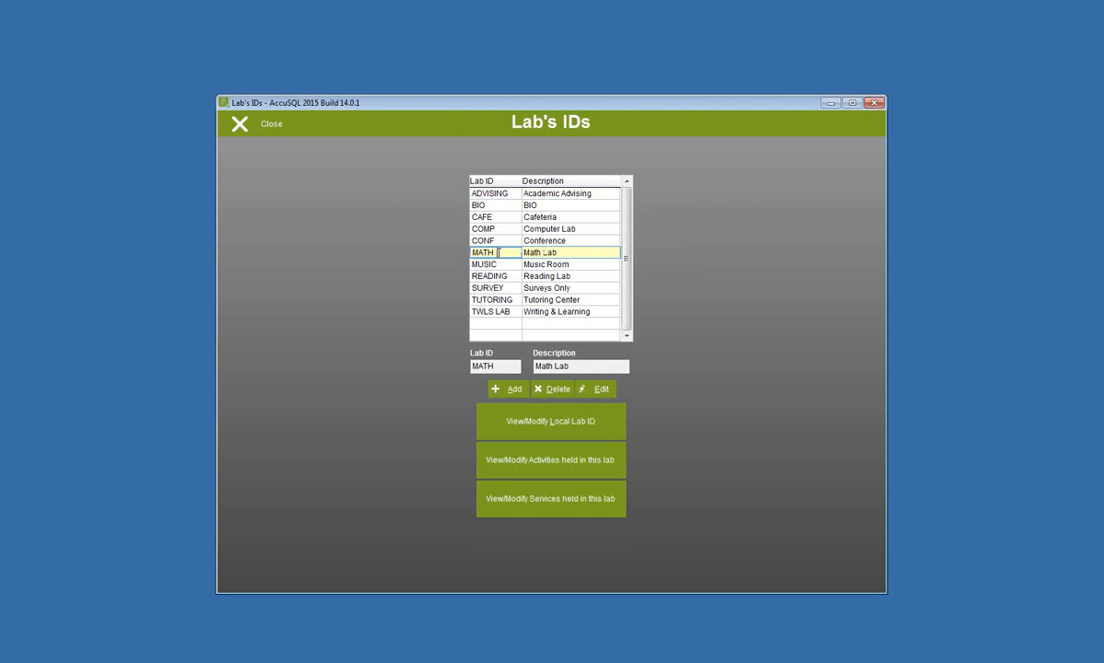
click(549, 422)
click(558, 354)
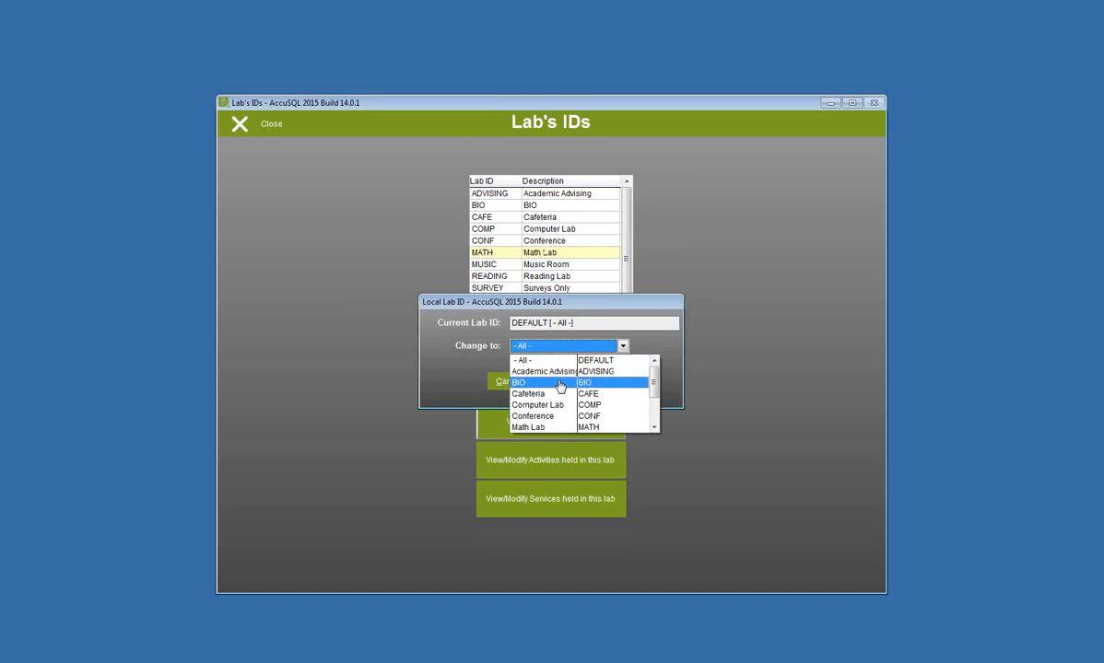
click(556, 433)
click(574, 380)
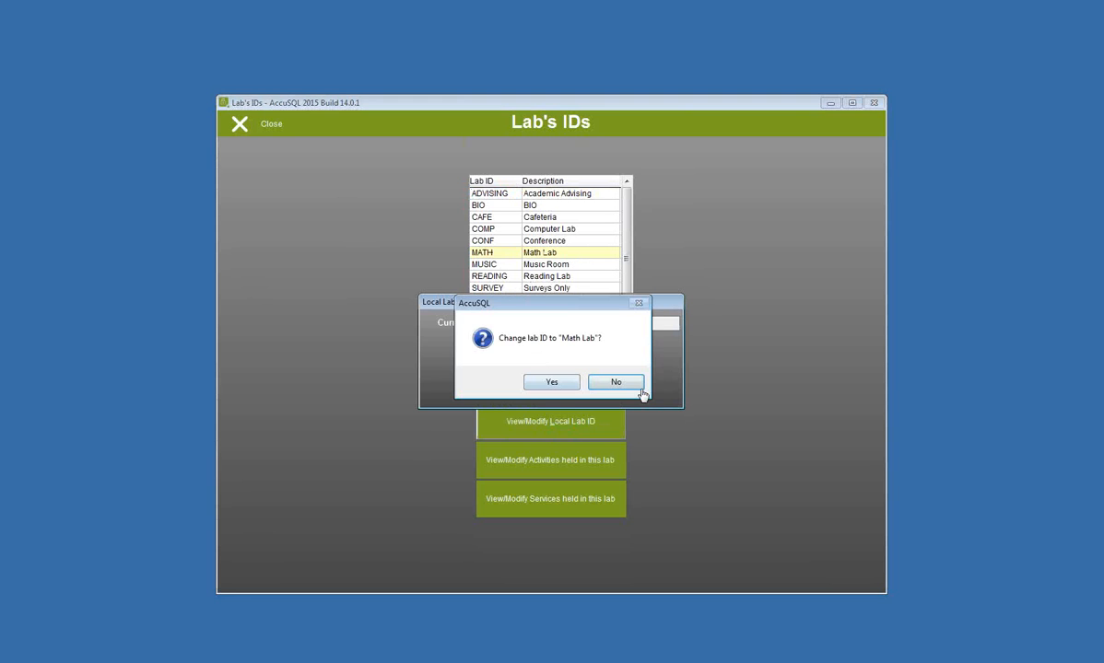
click(549, 384)
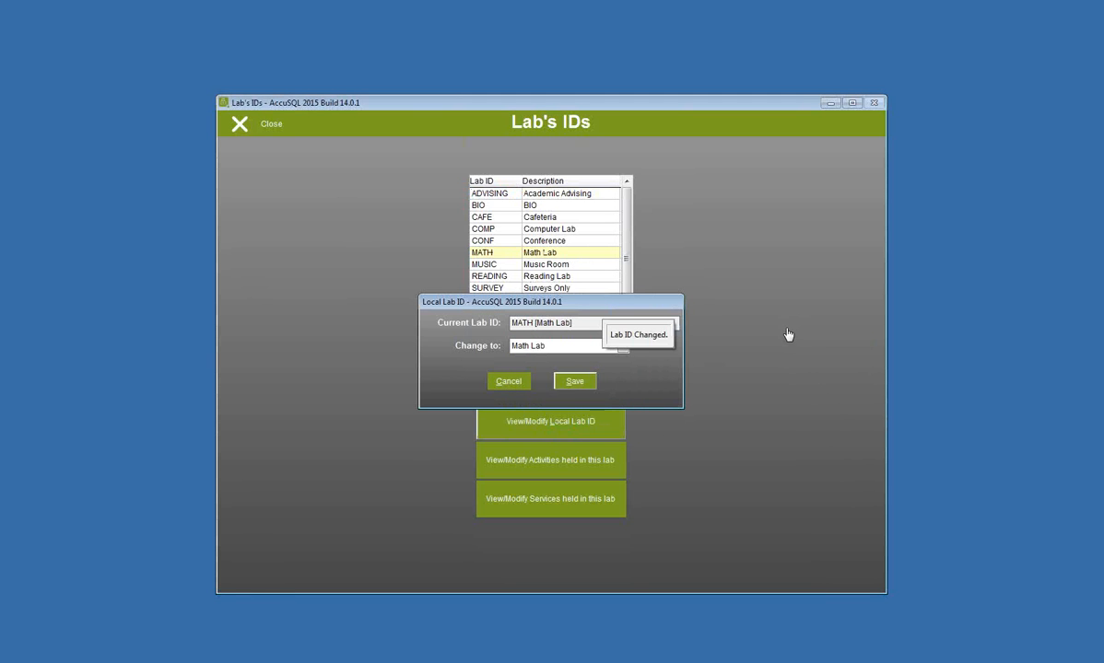
click(258, 127)
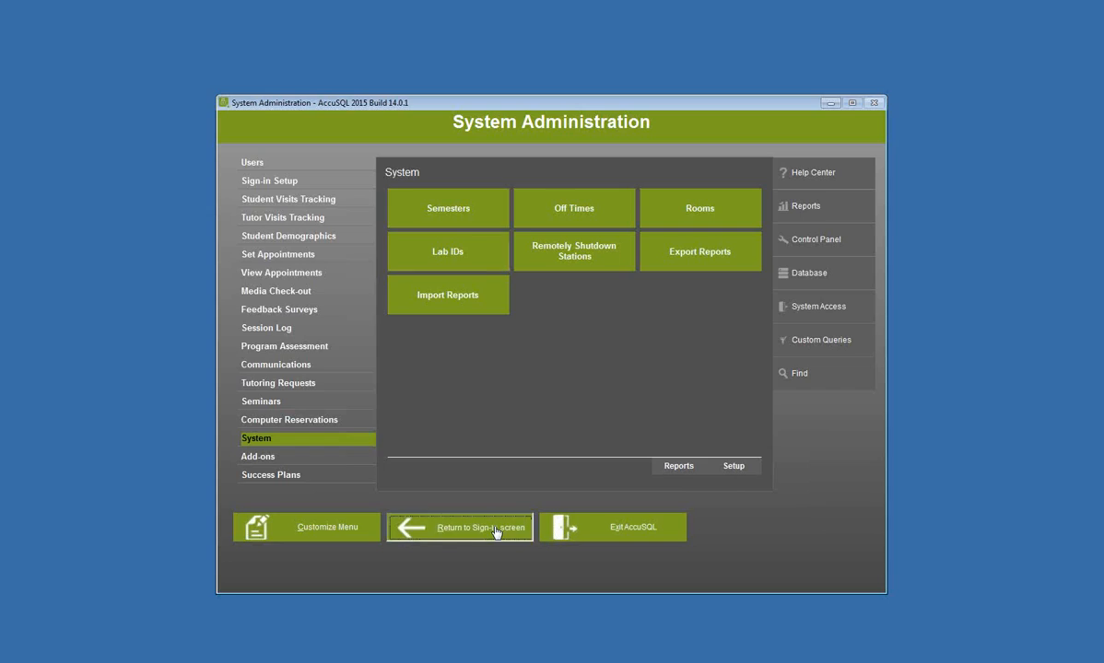
Step: Return to the sign-in screen, start a sign-in with the student's ID, and choose the MAT116 - College Algebra II service
click(496, 531)
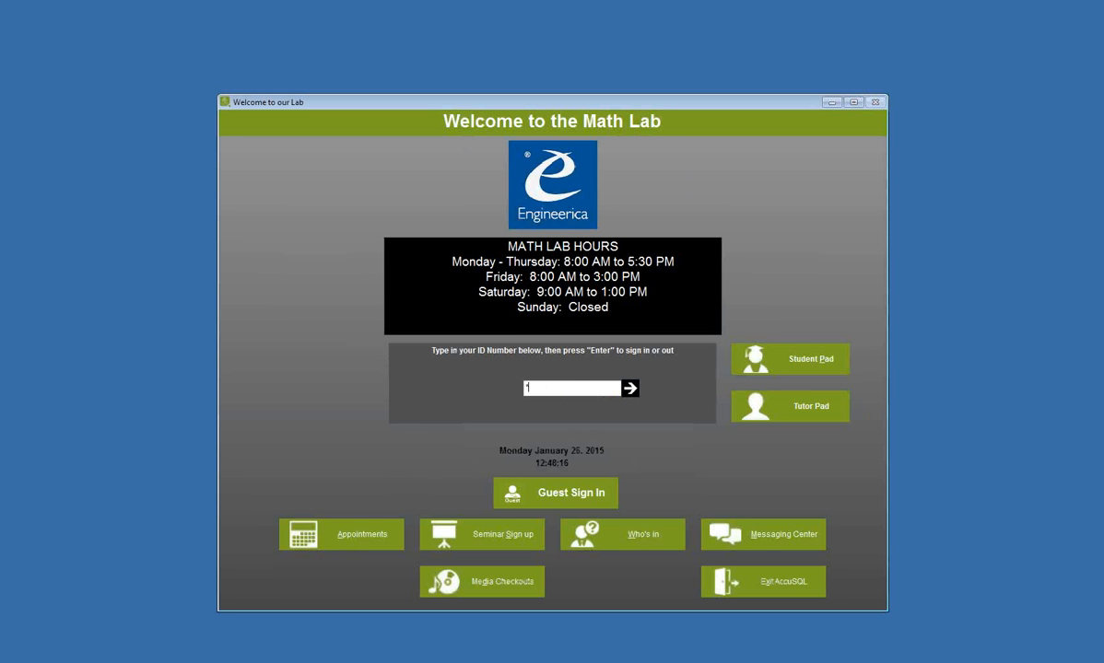
key(Return)
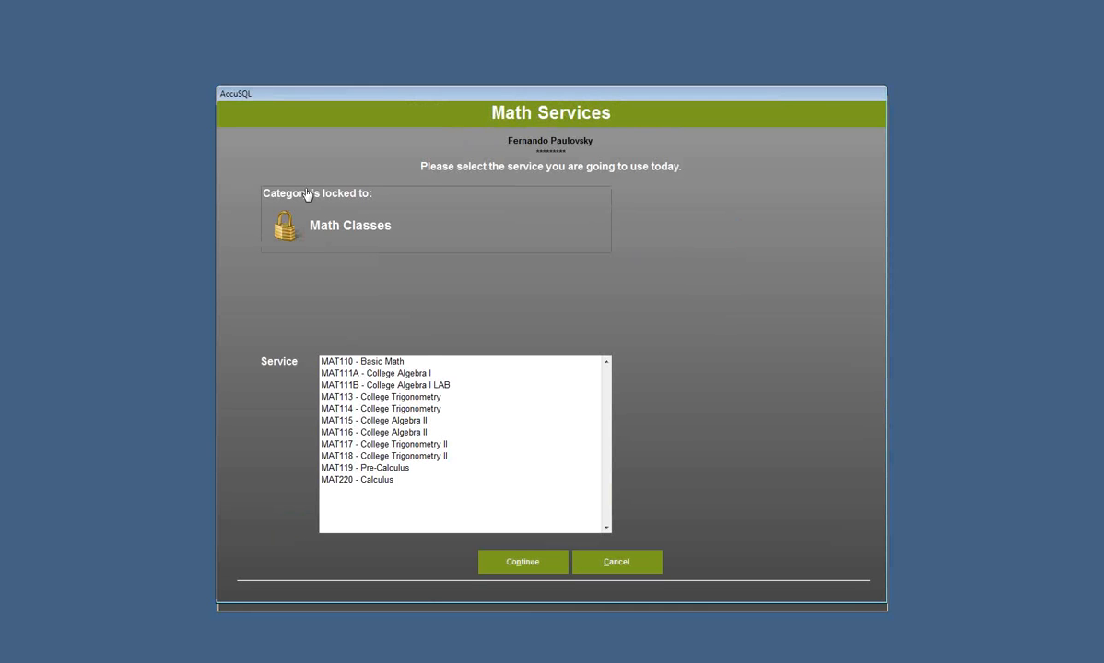
click(359, 363)
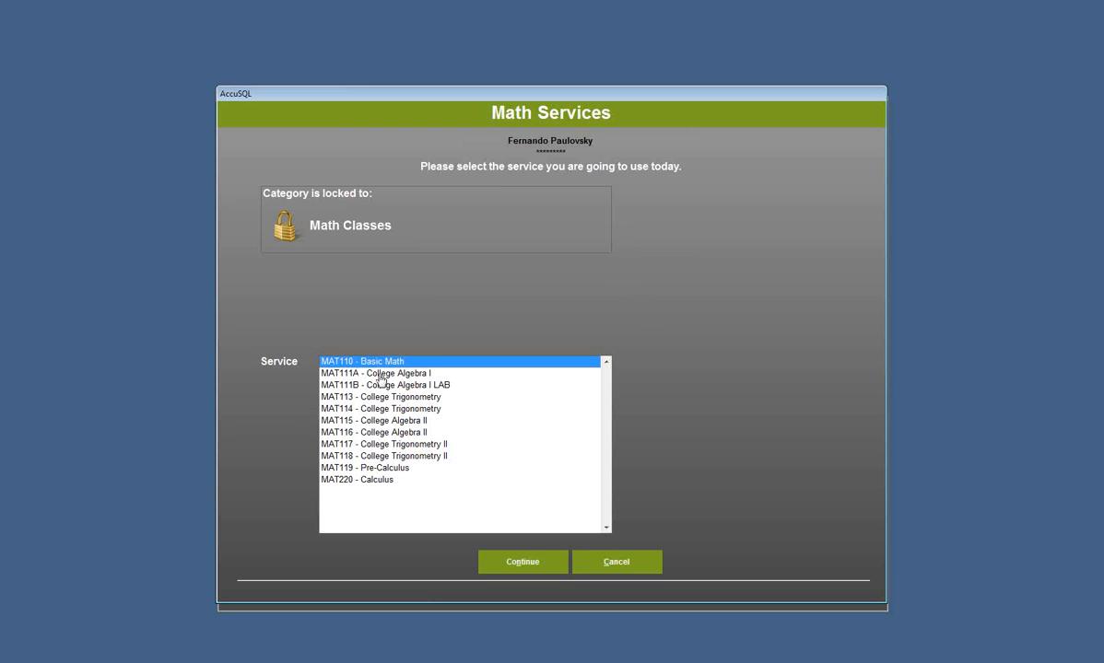
drag(359, 363, 370, 438)
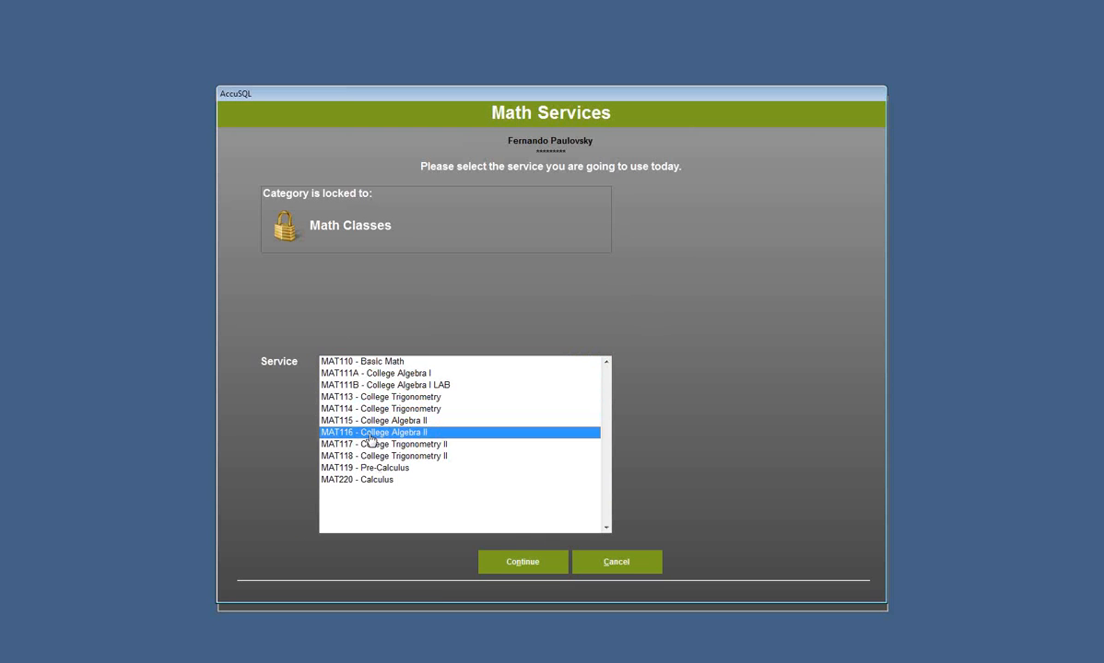
click(518, 558)
Step: Continue to the tutor selection, choose a tutor by name, and submit the student's sign-in
click(606, 384)
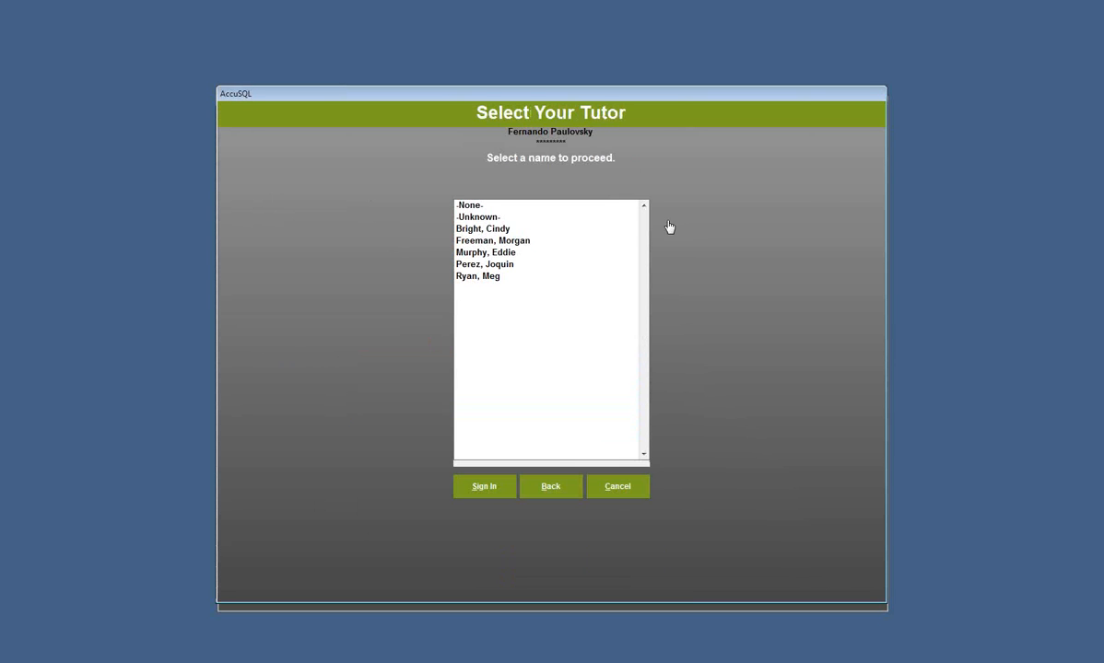
click(487, 235)
click(507, 486)
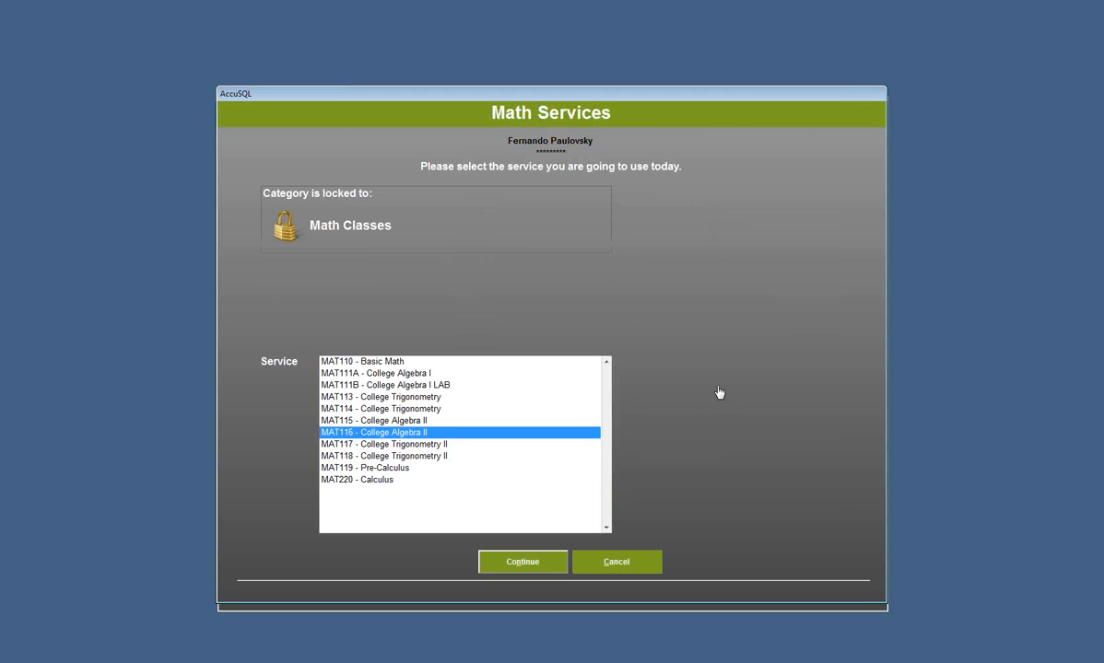